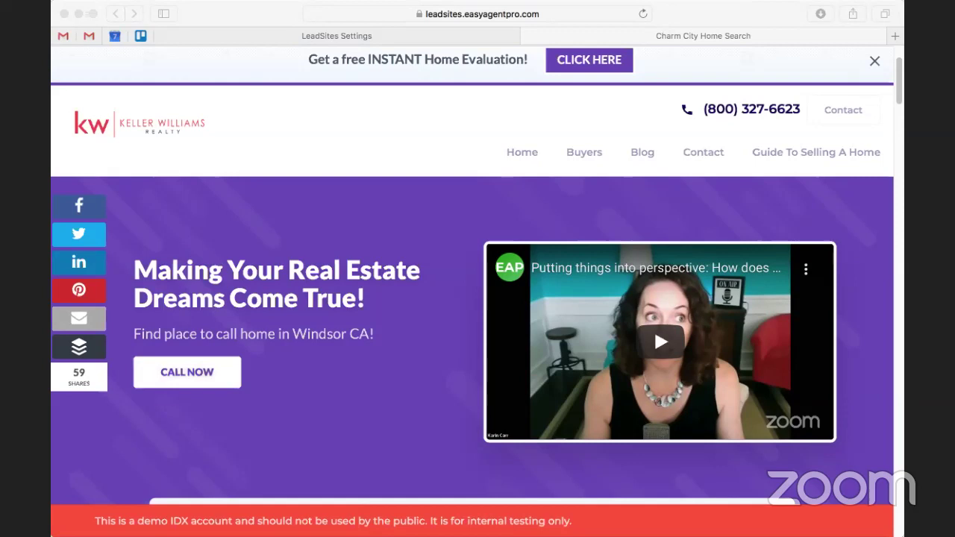
- Examine the live homepage from its hero section through the map and listings to the home value section
{"action": "left_click", "coordinate": [54, 469]}
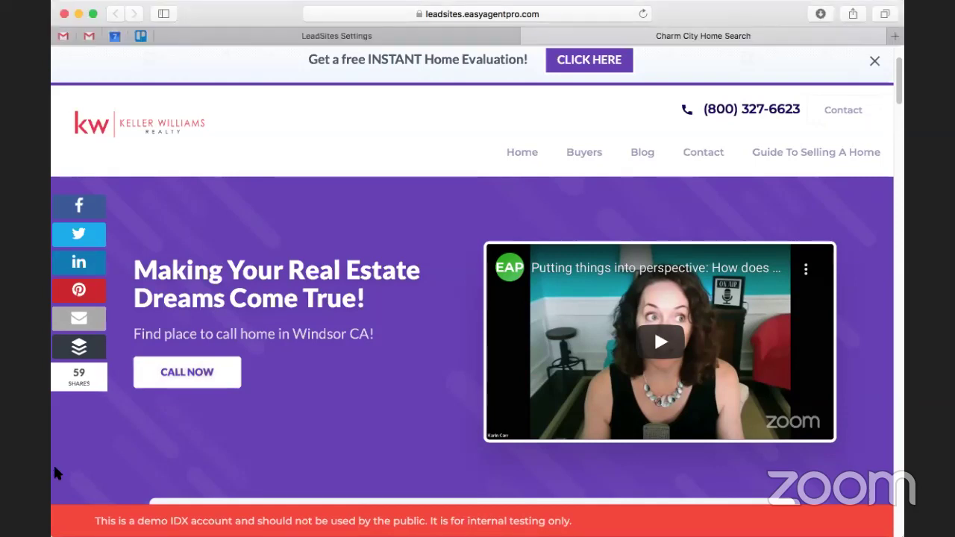
{"action": "scroll", "coordinate": [392, 228], "scroll_direction": "down", "scroll_amount": 5}
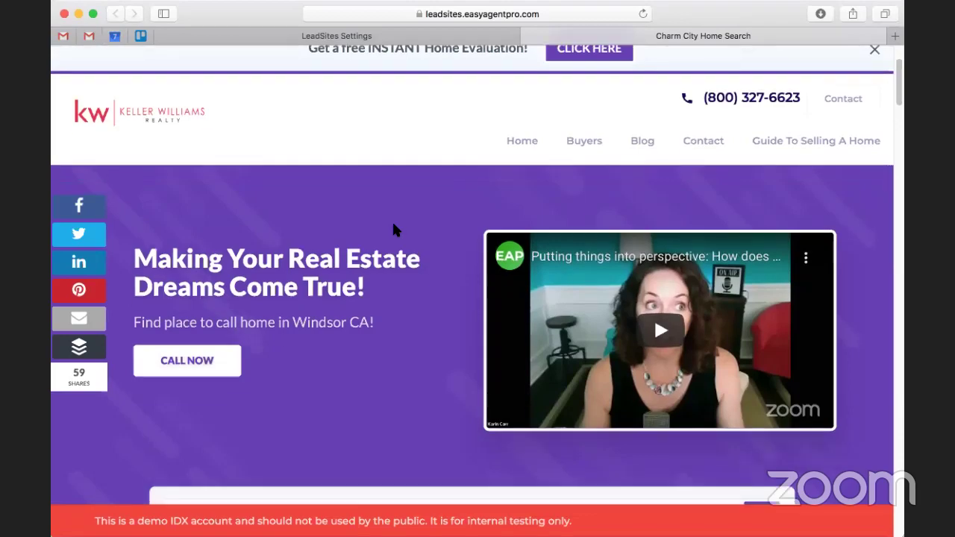
{"action": "scroll", "coordinate": [389, 236], "scroll_direction": "down", "scroll_amount": 10}
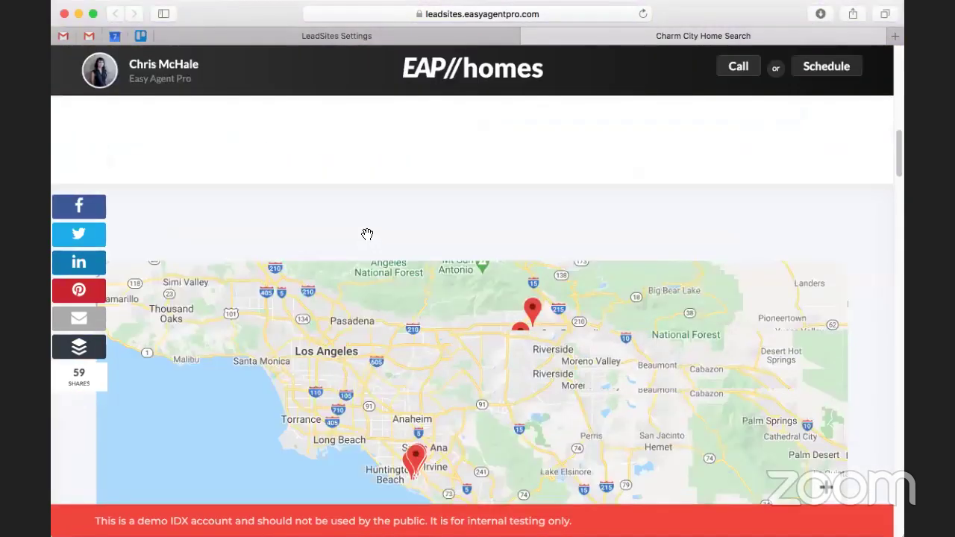
{"action": "scroll", "coordinate": [369, 239], "scroll_direction": "down", "scroll_amount": 15}
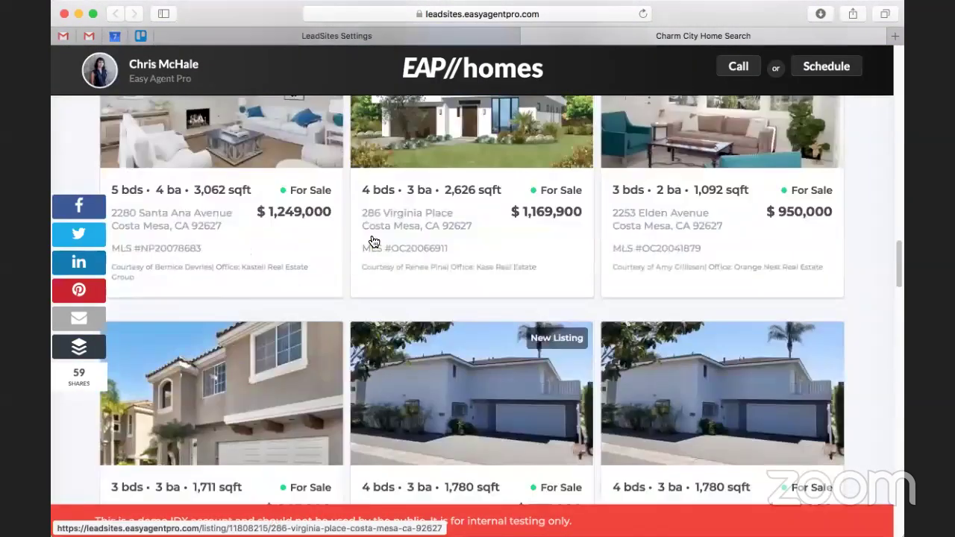
{"action": "scroll", "coordinate": [370, 240], "scroll_direction": "down", "scroll_amount": 15}
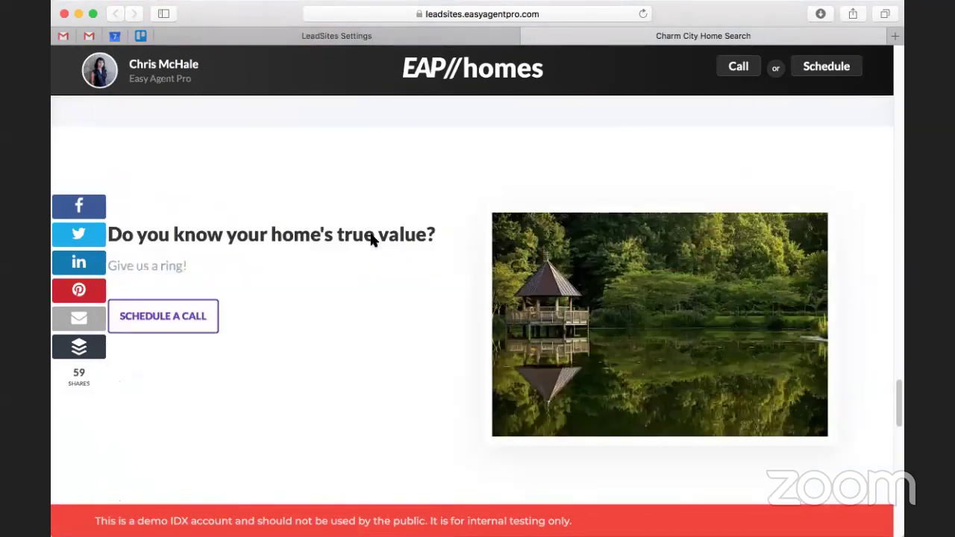
{"action": "scroll", "coordinate": [371, 239], "scroll_direction": "up", "scroll_amount": 12}
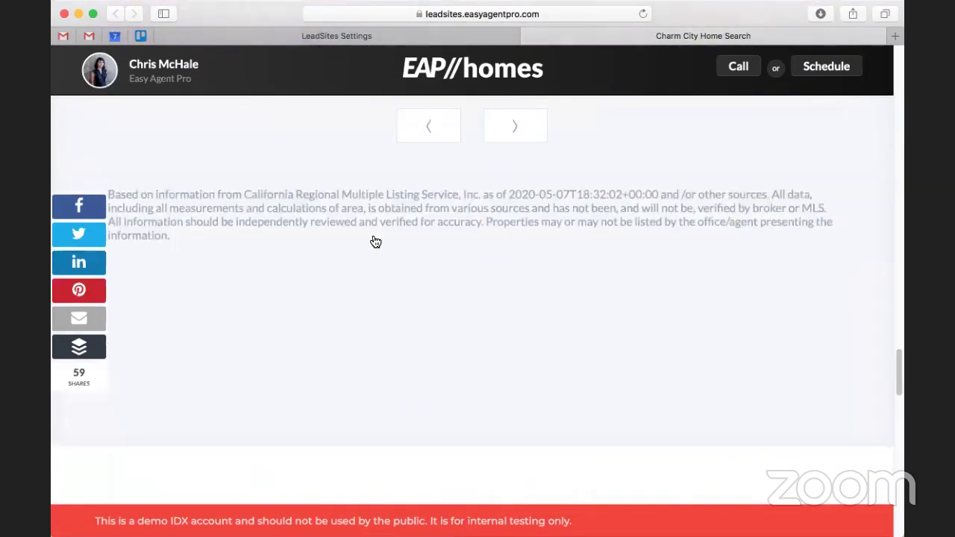
{"action": "scroll", "coordinate": [372, 235], "scroll_direction": "up", "scroll_amount": 10}
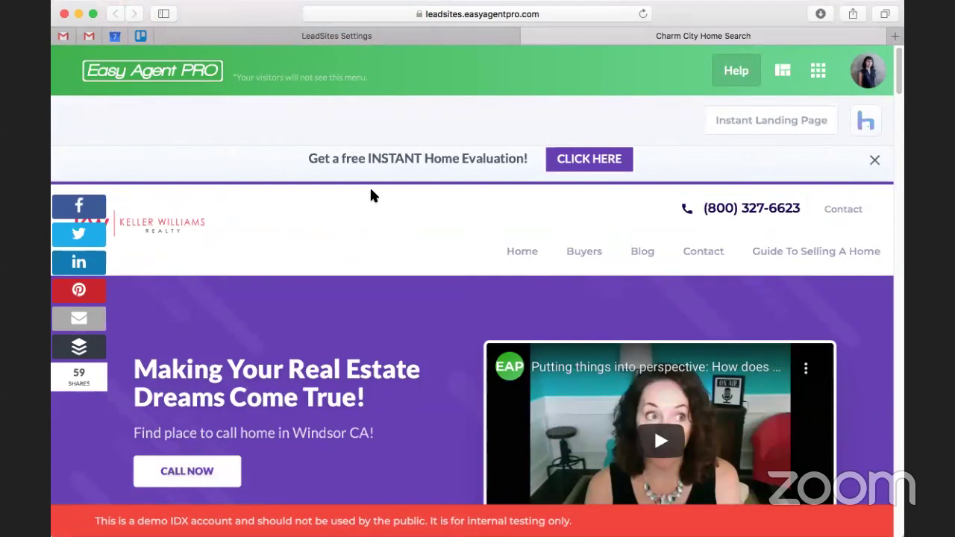
{"action": "scroll", "coordinate": [367, 209], "scroll_direction": "down", "scroll_amount": 2}
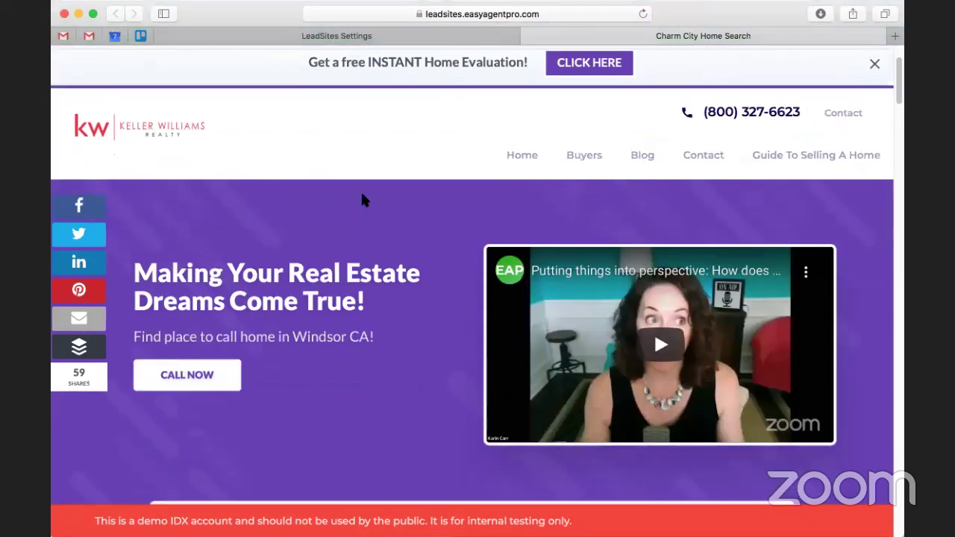
- Open the template gallery of the Homepage app in the LeadSites admin area
{"action": "left_click", "coordinate": [411, 39]}
{"action": "scroll", "coordinate": [364, 239], "scroll_direction": "up", "scroll_amount": 3}
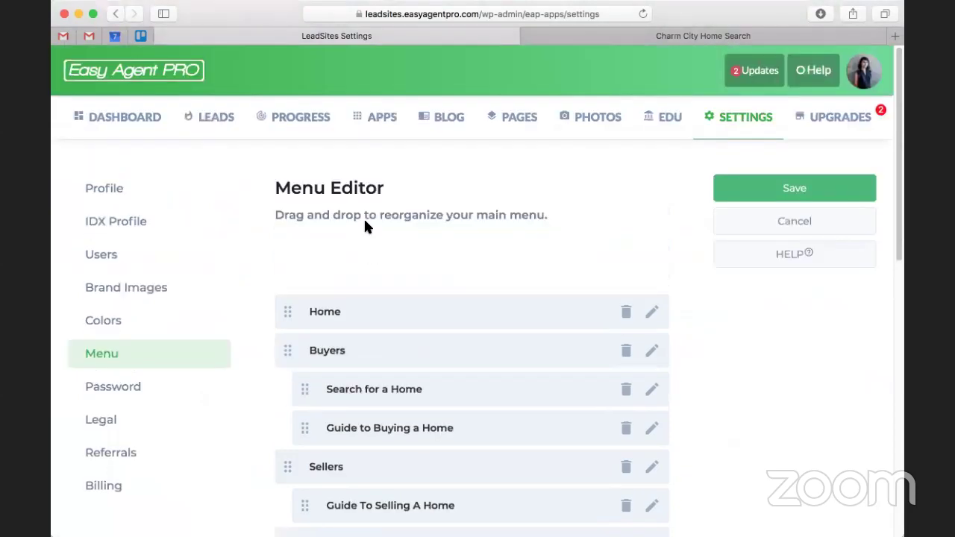
{"action": "left_click", "coordinate": [377, 118]}
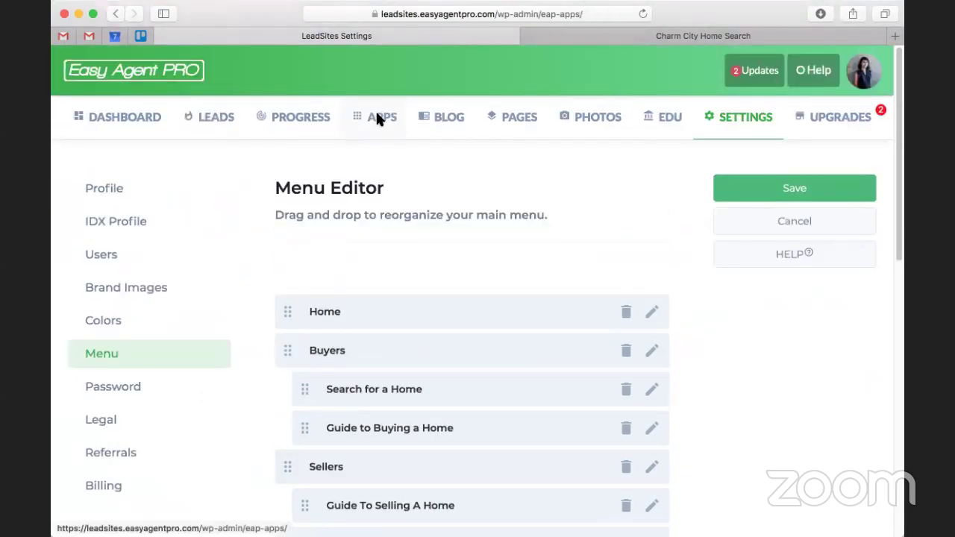
{"action": "scroll", "coordinate": [354, 130], "scroll_direction": "down", "scroll_amount": 3}
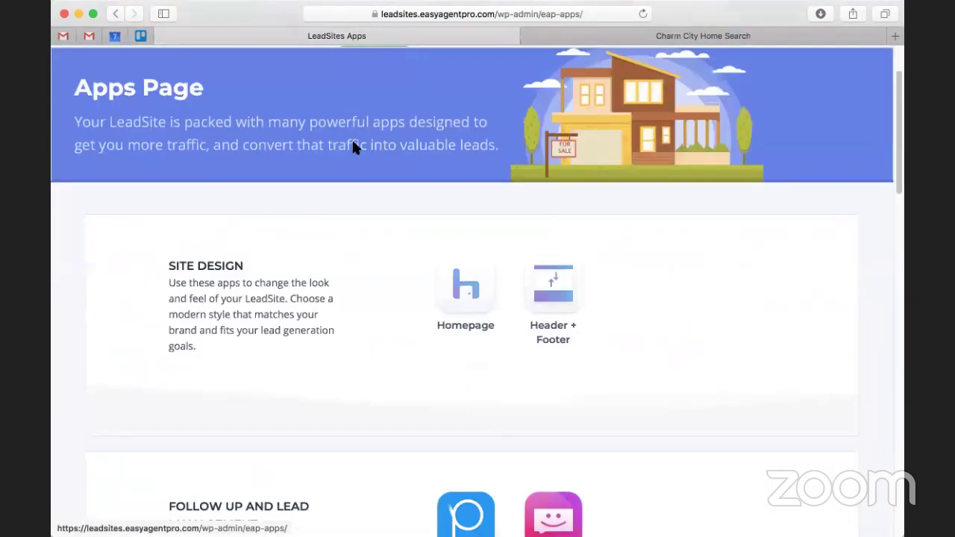
{"action": "left_click", "coordinate": [461, 257]}
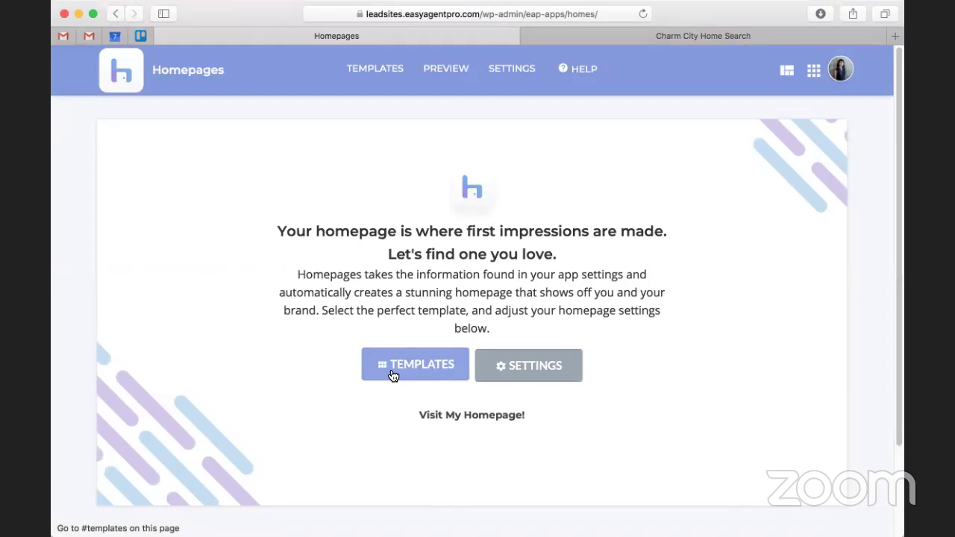
{"action": "left_click", "coordinate": [394, 375]}
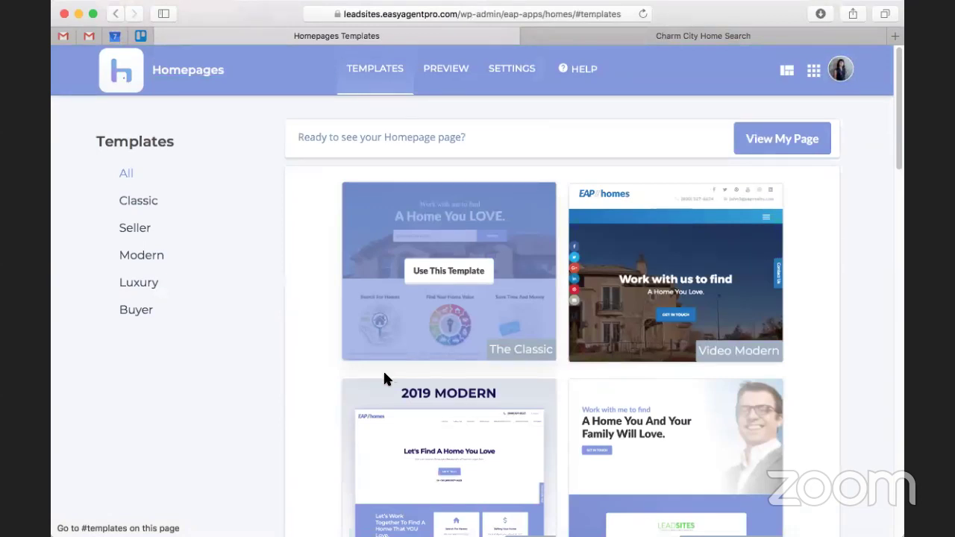
- Change the homepage template to Noir and confirm the change
{"action": "scroll", "coordinate": [309, 366], "scroll_direction": "down", "scroll_amount": 5}
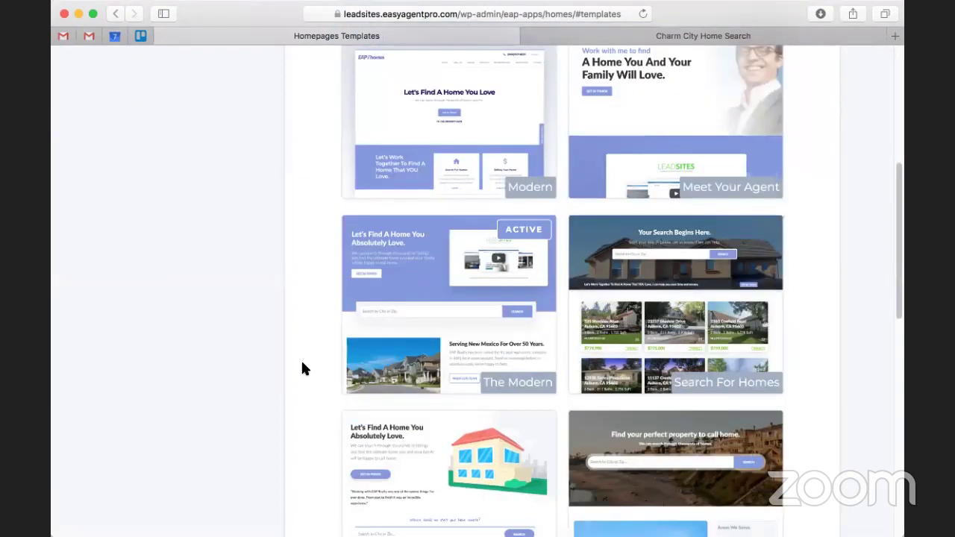
{"action": "scroll", "coordinate": [300, 356], "scroll_direction": "down", "scroll_amount": 3}
{"action": "scroll", "coordinate": [301, 353], "scroll_direction": "up", "scroll_amount": 1}
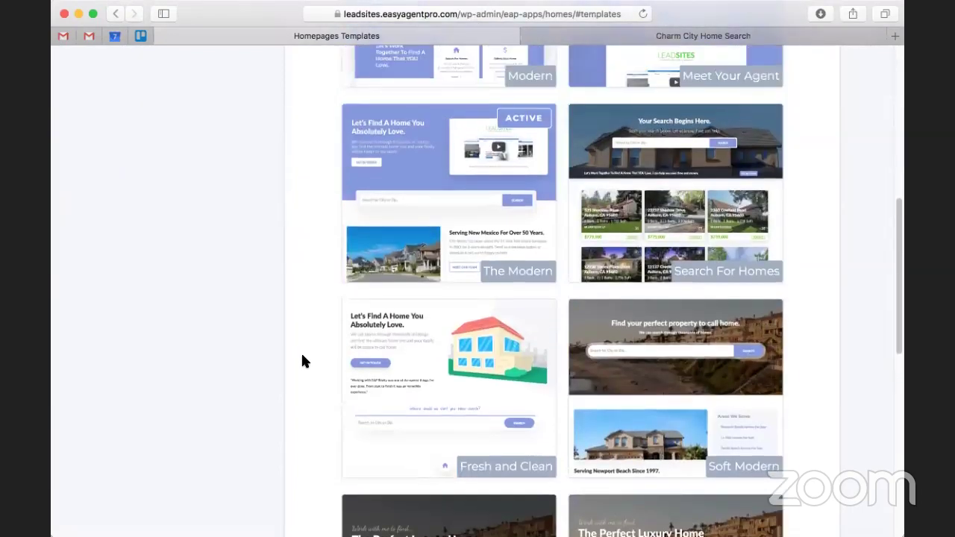
{"action": "scroll", "coordinate": [301, 361], "scroll_direction": "up", "scroll_amount": 1}
{"action": "scroll", "coordinate": [301, 361], "scroll_direction": "down", "scroll_amount": 4}
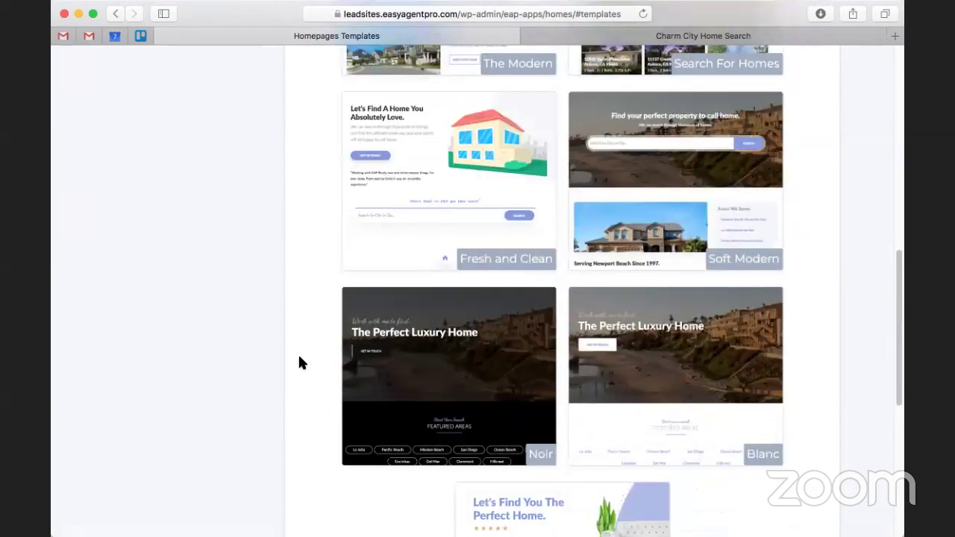
{"action": "scroll", "coordinate": [301, 363], "scroll_direction": "down", "scroll_amount": 3}
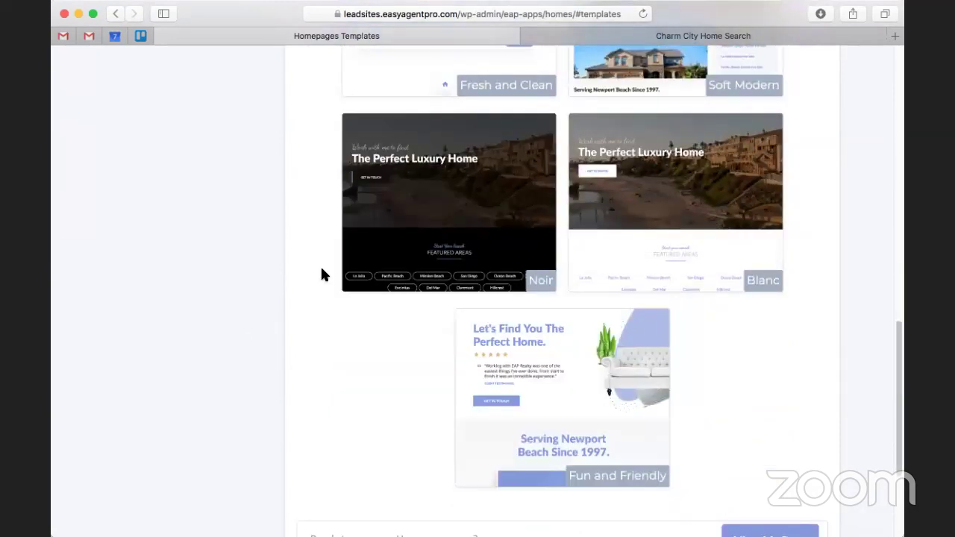
{"action": "left_click", "coordinate": [444, 200]}
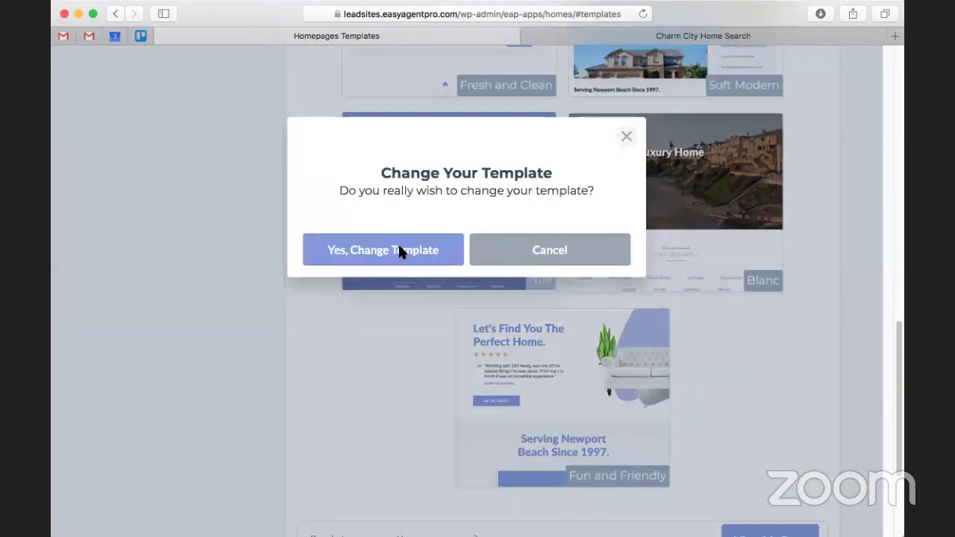
{"action": "left_click", "coordinate": [401, 251]}
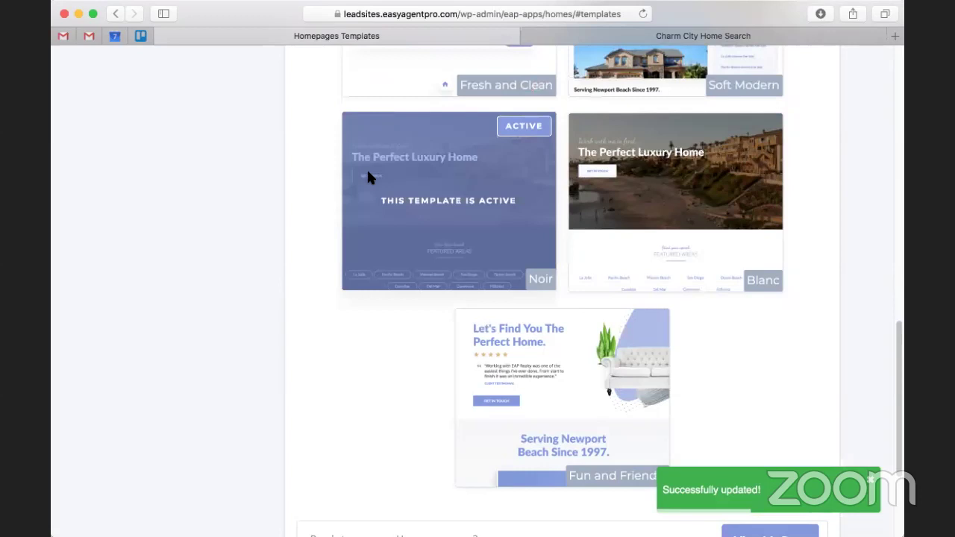
- Change the homepage template to Search For Homes and confirm the change
{"action": "scroll", "coordinate": [344, 215], "scroll_direction": "up", "scroll_amount": 3}
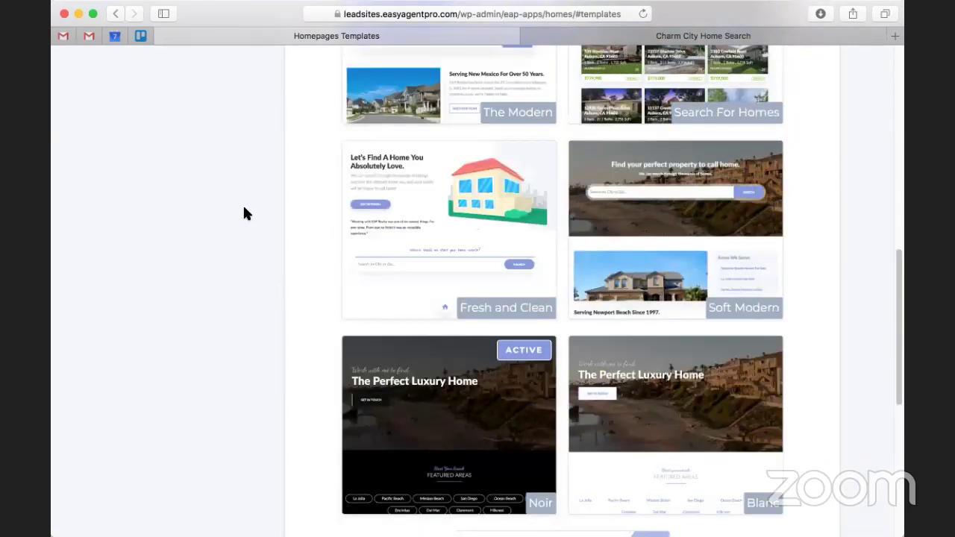
{"action": "scroll", "coordinate": [243, 213], "scroll_direction": "up", "scroll_amount": 1}
{"action": "scroll", "coordinate": [248, 215], "scroll_direction": "up", "scroll_amount": 2}
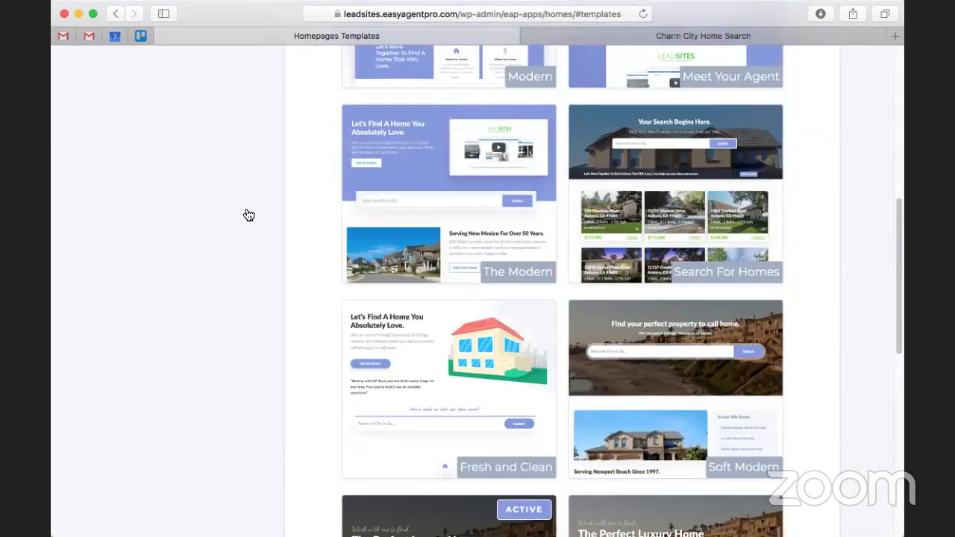
{"action": "scroll", "coordinate": [678, 232], "scroll_direction": "up", "scroll_amount": 1}
{"action": "left_click", "coordinate": [676, 234]}
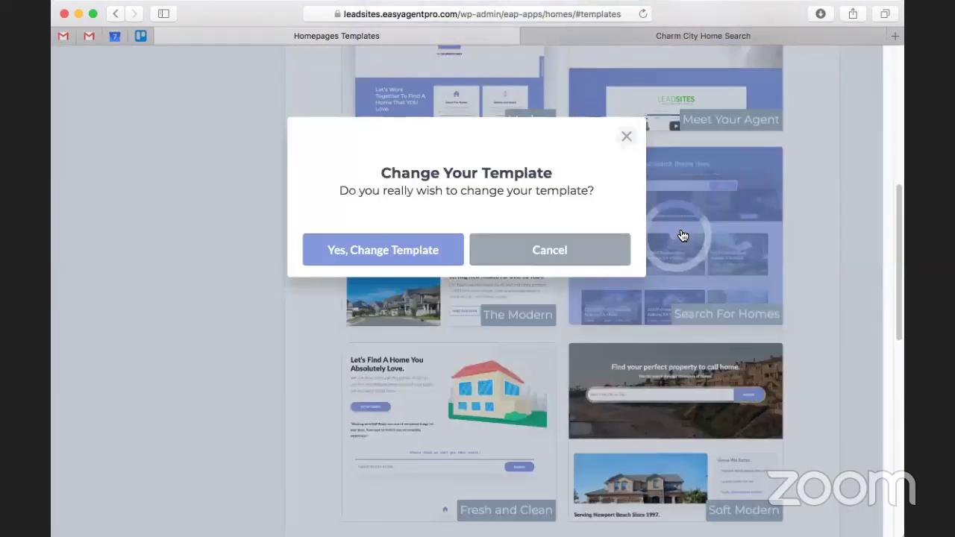
{"action": "left_click", "coordinate": [395, 249]}
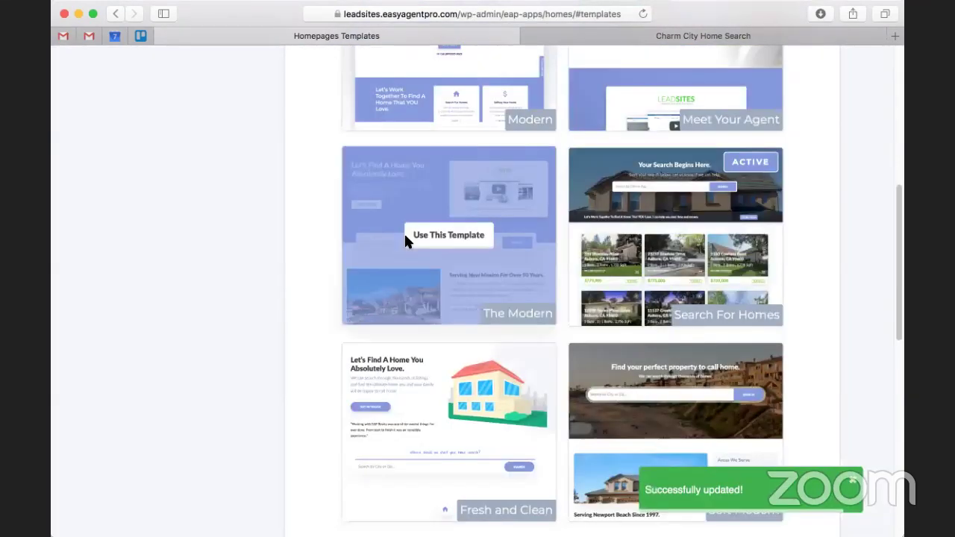
- Reload the live homepage and examine the new template's search banner, map, listings, agent section and footer
{"action": "key", "text": "ctrl+Tab"}
{"action": "left_click", "coordinate": [643, 13]}
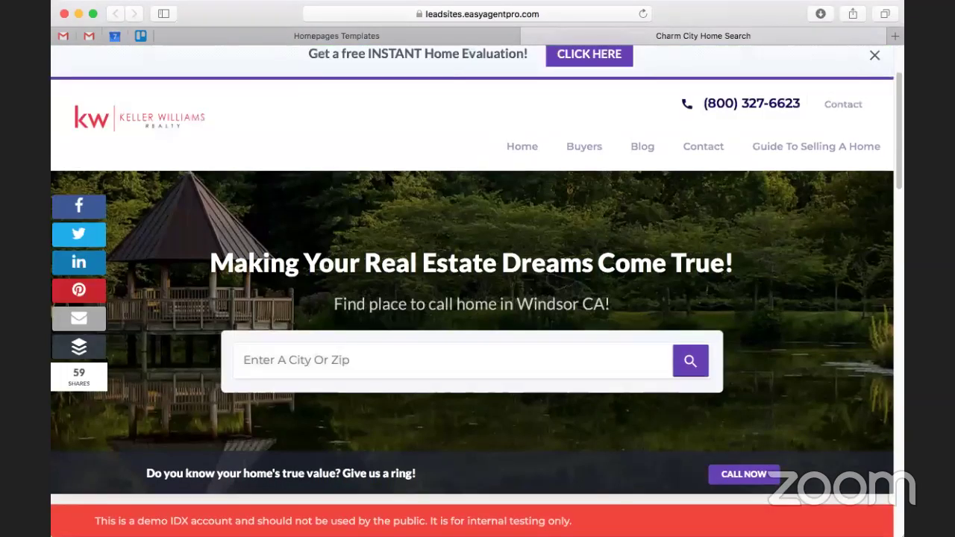
{"action": "scroll", "coordinate": [473, 274], "scroll_direction": "down", "scroll_amount": 1}
{"action": "scroll", "coordinate": [387, 177], "scroll_direction": "down", "scroll_amount": 5}
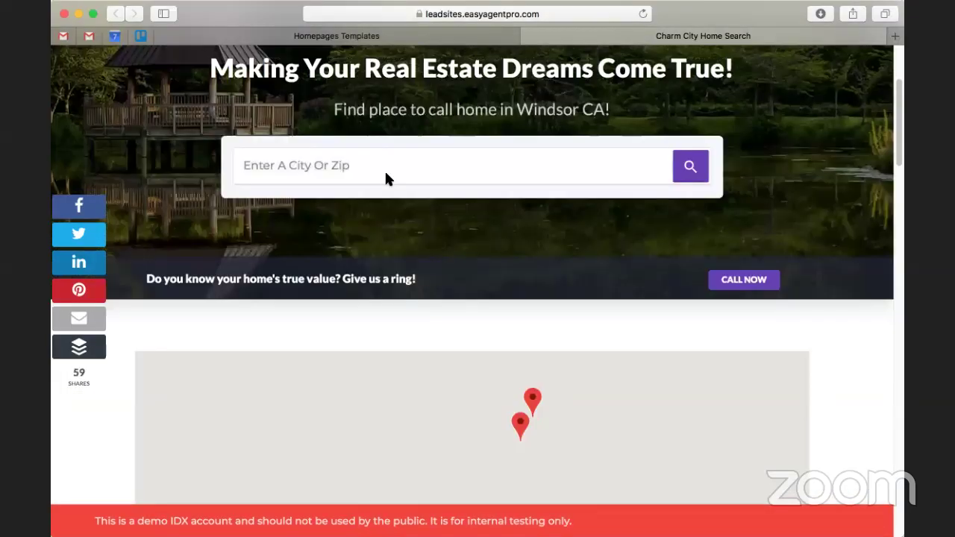
{"action": "scroll", "coordinate": [386, 178], "scroll_direction": "down", "scroll_amount": 2}
{"action": "scroll", "coordinate": [387, 179], "scroll_direction": "up", "scroll_amount": 5}
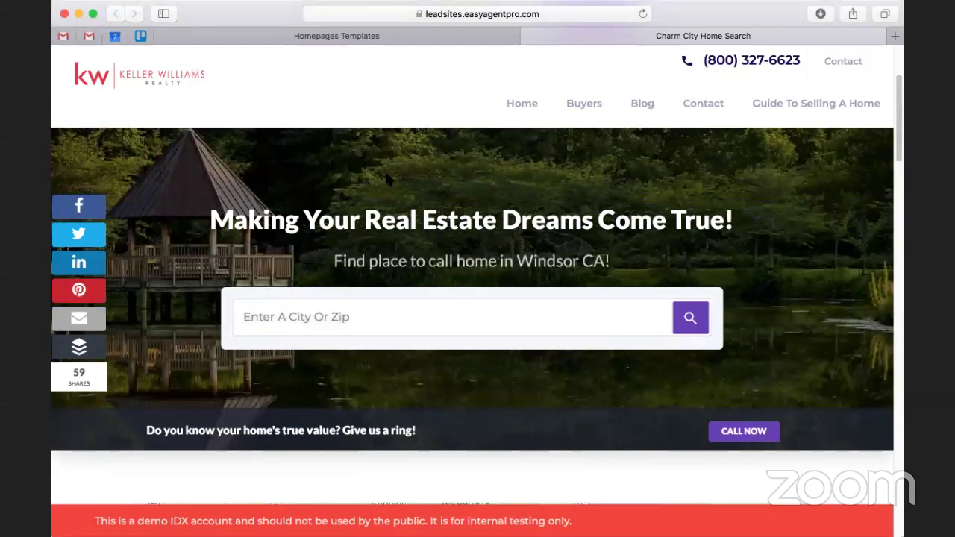
{"action": "scroll", "coordinate": [386, 179], "scroll_direction": "down", "scroll_amount": 3}
{"action": "scroll", "coordinate": [388, 179], "scroll_direction": "down", "scroll_amount": 15}
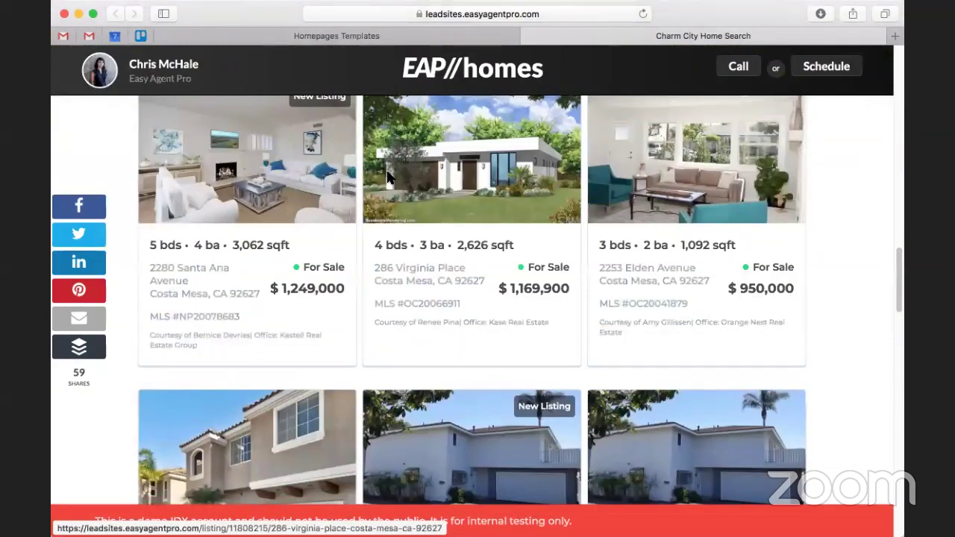
{"action": "scroll", "coordinate": [388, 179], "scroll_direction": "down", "scroll_amount": 5}
{"action": "scroll", "coordinate": [388, 179], "scroll_direction": "down", "scroll_amount": 15}
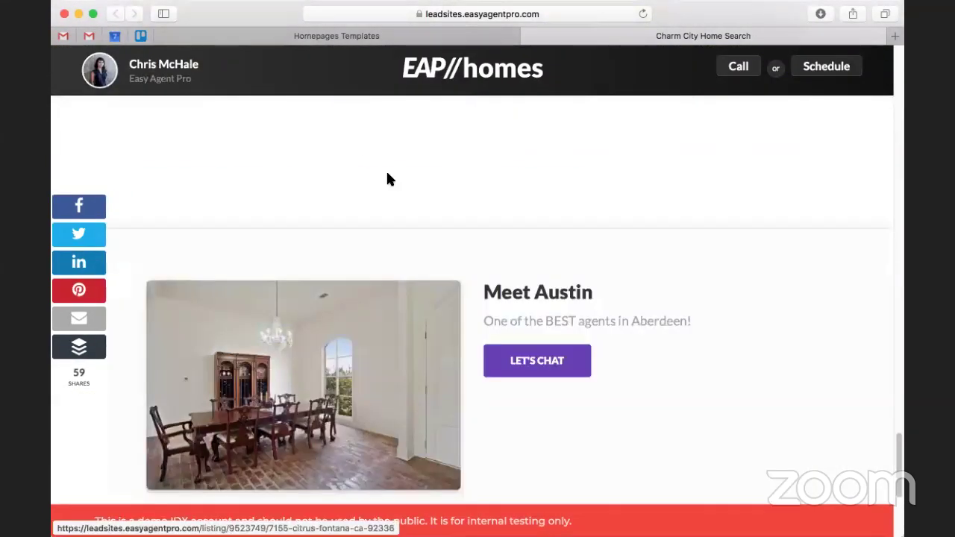
{"action": "scroll", "coordinate": [388, 179], "scroll_direction": "down", "scroll_amount": 4}
{"action": "scroll", "coordinate": [388, 179], "scroll_direction": "down", "scroll_amount": 3}
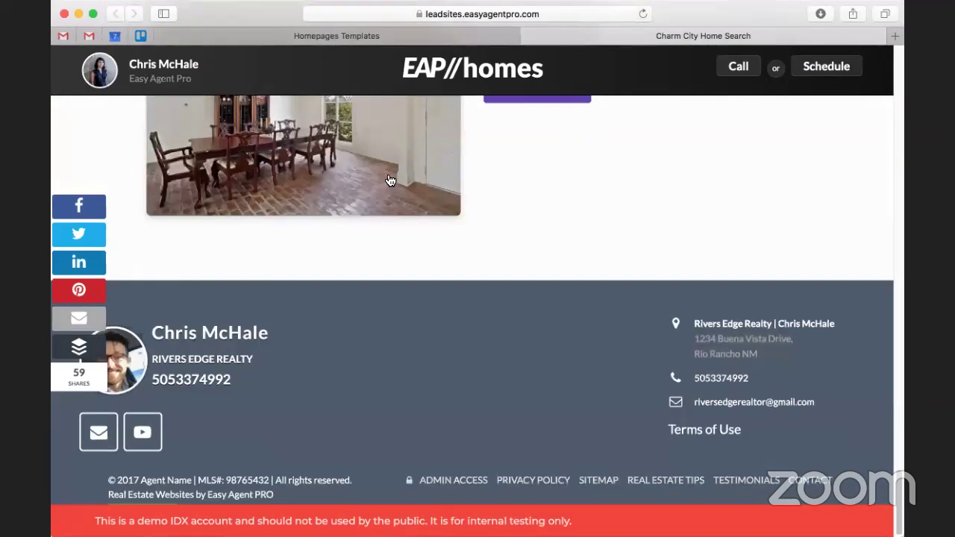
{"action": "scroll", "coordinate": [389, 179], "scroll_direction": "up", "scroll_amount": 10}
{"action": "scroll", "coordinate": [387, 180], "scroll_direction": "up", "scroll_amount": 5}
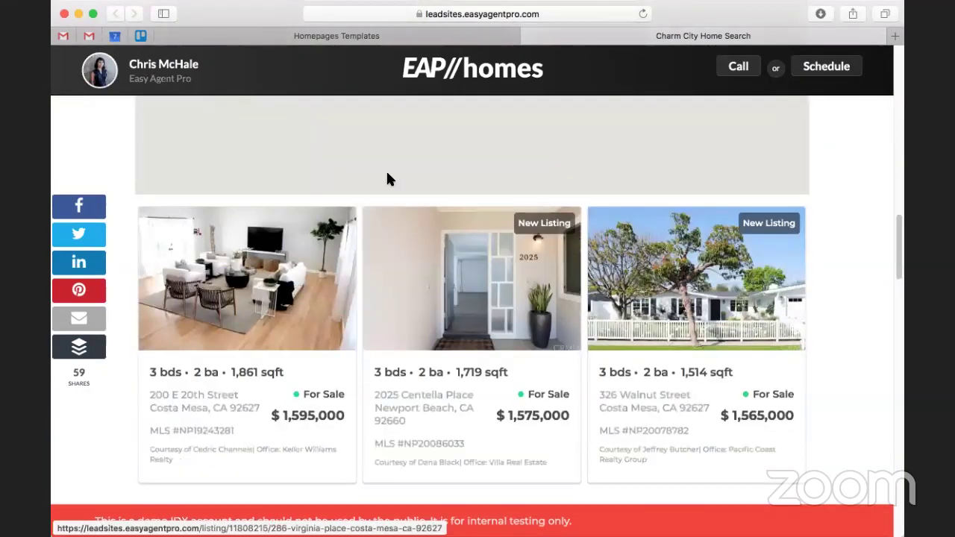
- Open the Homepages settings and examine the First Row title, subtitle, button text and button link fields
{"action": "key", "text": "super+bracketleft"}
{"action": "key", "text": "super+bracketleft"}
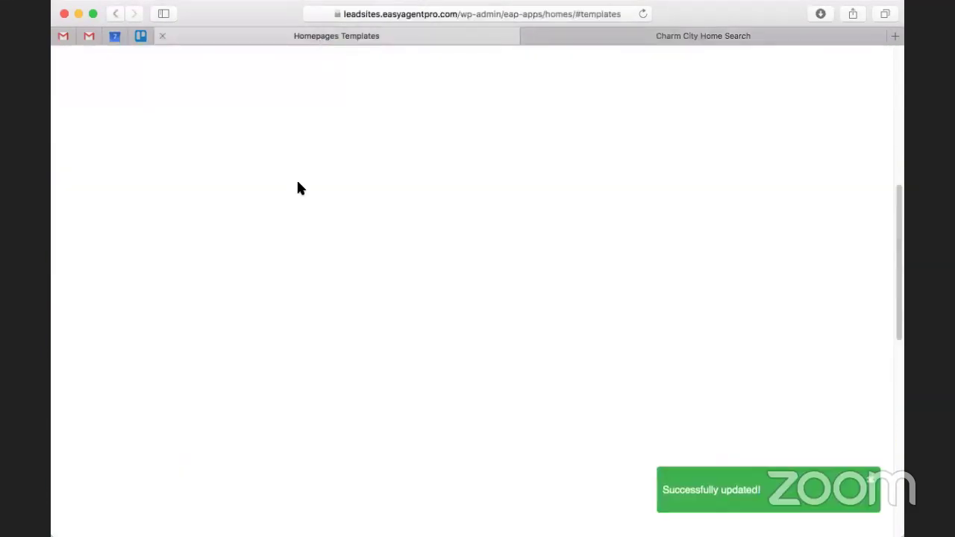
{"action": "scroll", "coordinate": [299, 187], "scroll_direction": "up", "scroll_amount": 15}
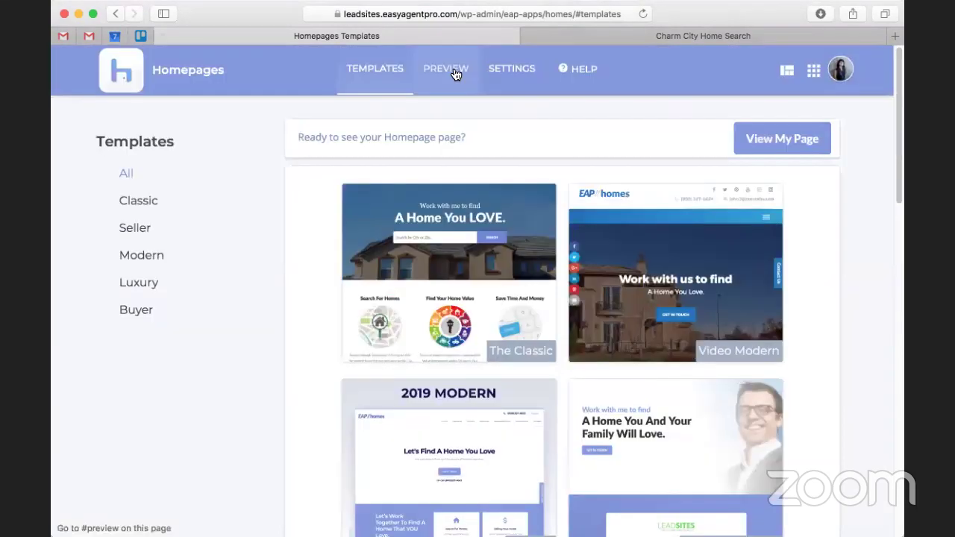
{"action": "left_click", "coordinate": [498, 69]}
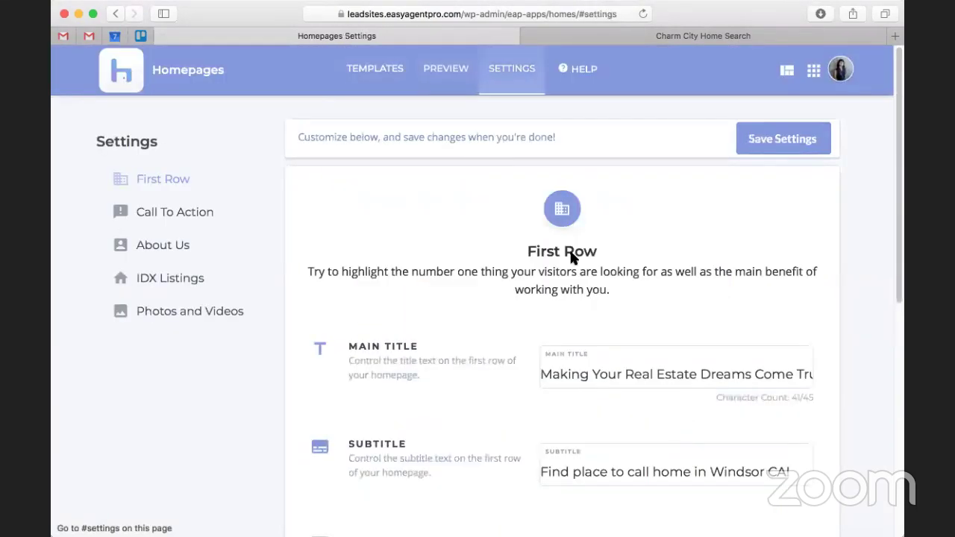
{"action": "scroll", "coordinate": [573, 256], "scroll_direction": "down", "scroll_amount": 2}
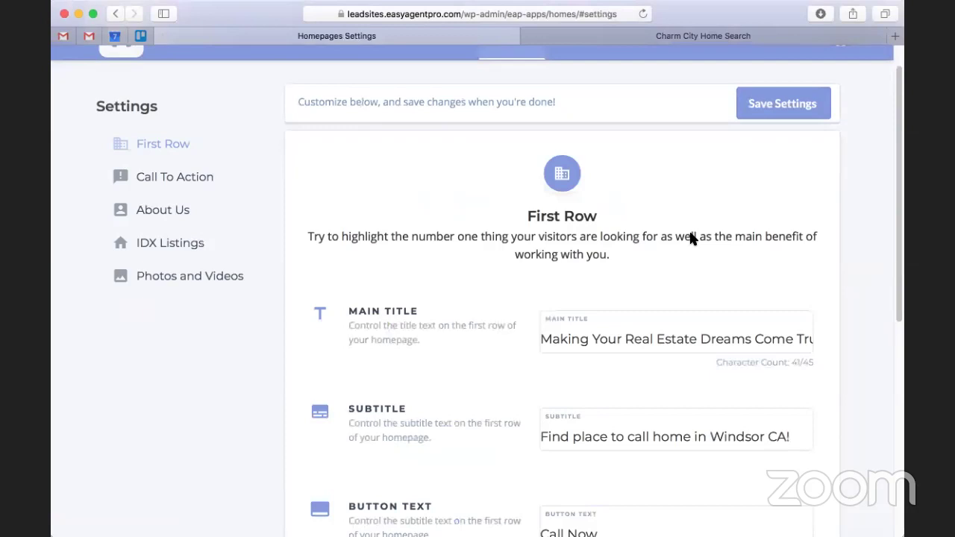
{"action": "scroll", "coordinate": [691, 238], "scroll_direction": "down", "scroll_amount": 5}
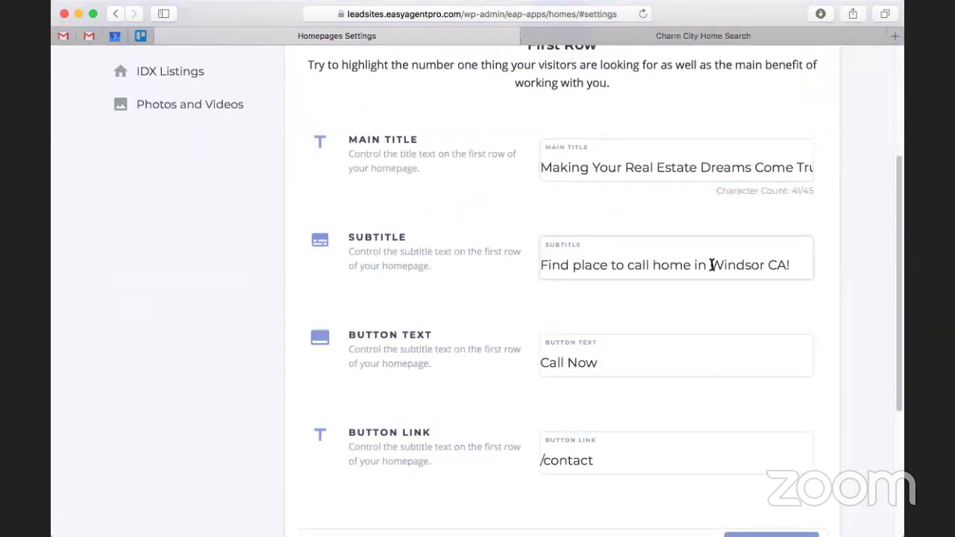
- Change the First Row subtitle to "Find place to call home in Rio Rancho!"
{"action": "left_click_drag", "start_coordinate": [711, 265], "coordinate": [789, 265]}
{"action": "type", "text": "Rio Ranco"}
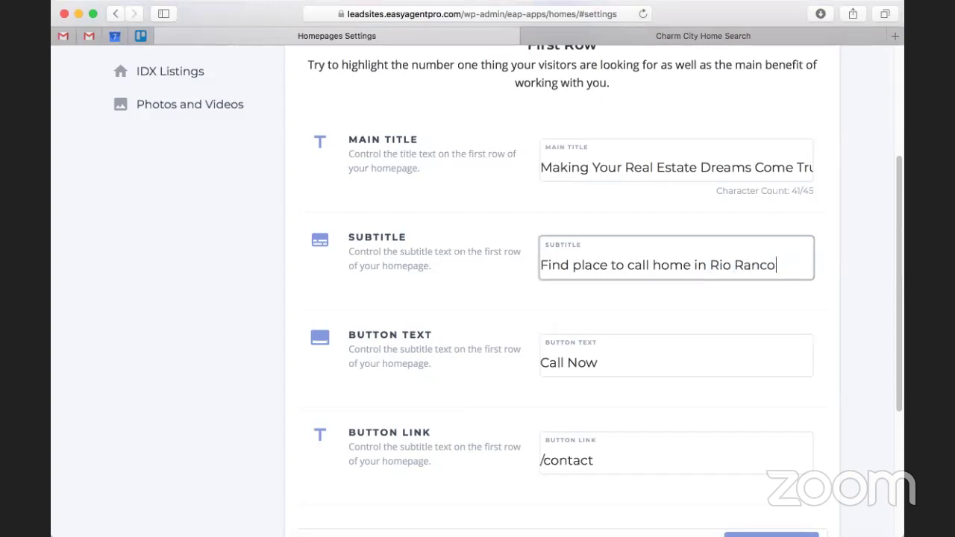
{"action": "key", "text": "BackSpace"}
{"action": "type", "text": "ho!"}
{"action": "scroll", "coordinate": [612, 160], "scroll_direction": "down", "scroll_amount": 3}
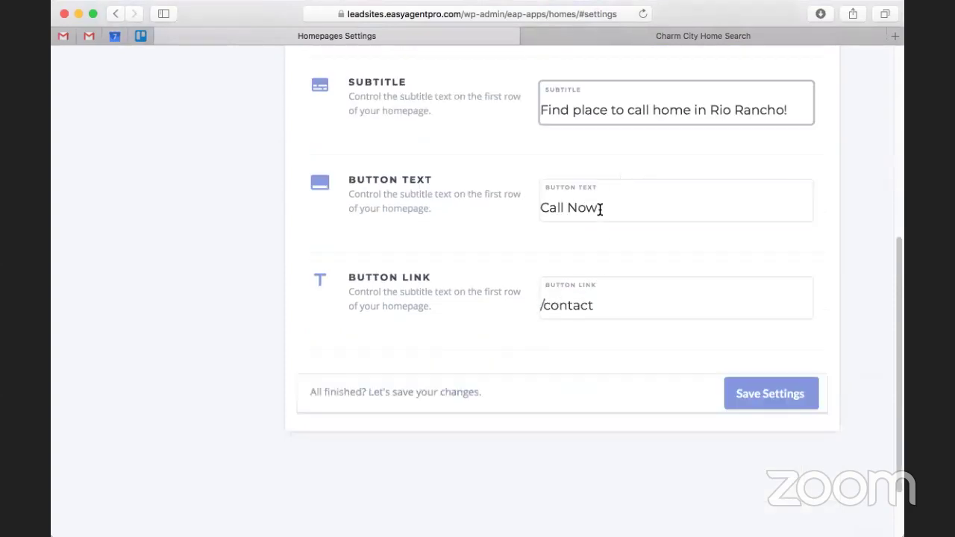
- Compare the First Row title, subtitle and button fields with the search banner on the live homepage
{"action": "left_click", "coordinate": [698, 38]}
{"action": "scroll", "coordinate": [685, 134], "scroll_direction": "down", "scroll_amount": 3}
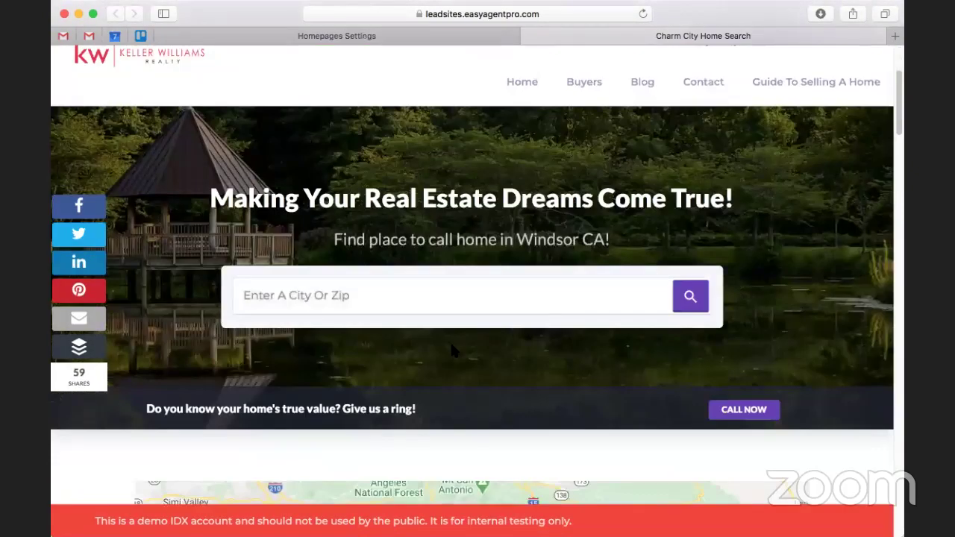
{"action": "left_click", "coordinate": [472, 30]}
{"action": "scroll", "coordinate": [467, 229], "scroll_direction": "up", "scroll_amount": 3}
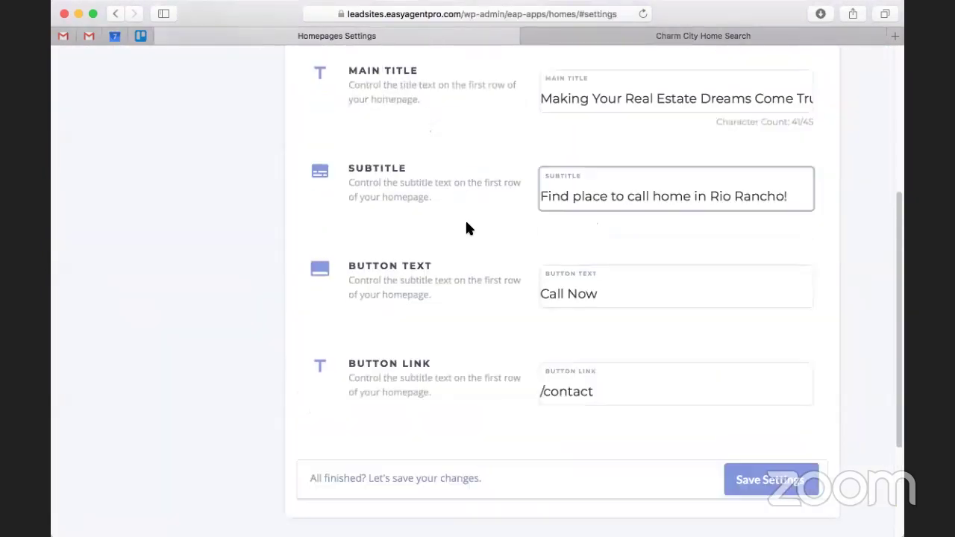
{"action": "scroll", "coordinate": [471, 176], "scroll_direction": "up", "scroll_amount": 2}
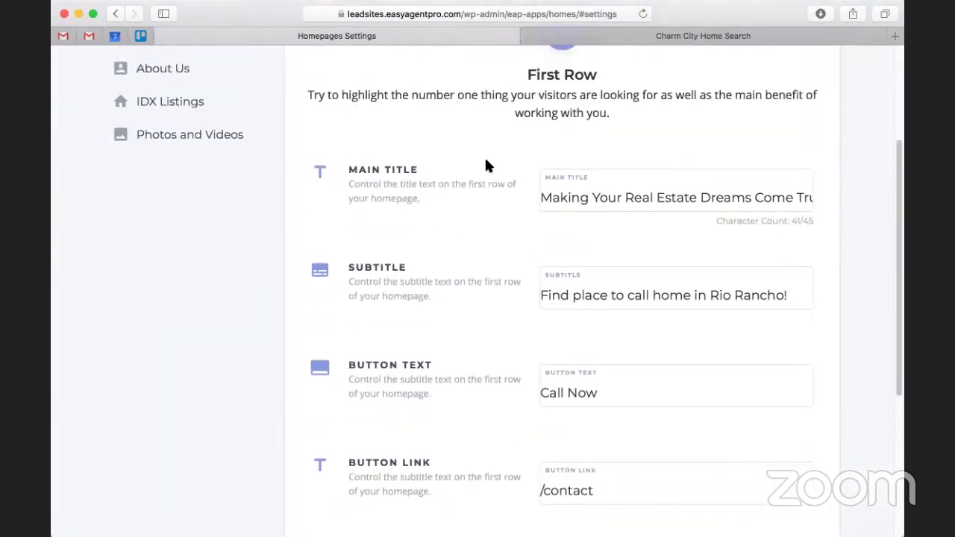
{"action": "left_click", "coordinate": [627, 36]}
{"action": "left_click", "coordinate": [455, 36]}
{"action": "scroll", "coordinate": [470, 173], "scroll_direction": "up", "scroll_amount": 1}
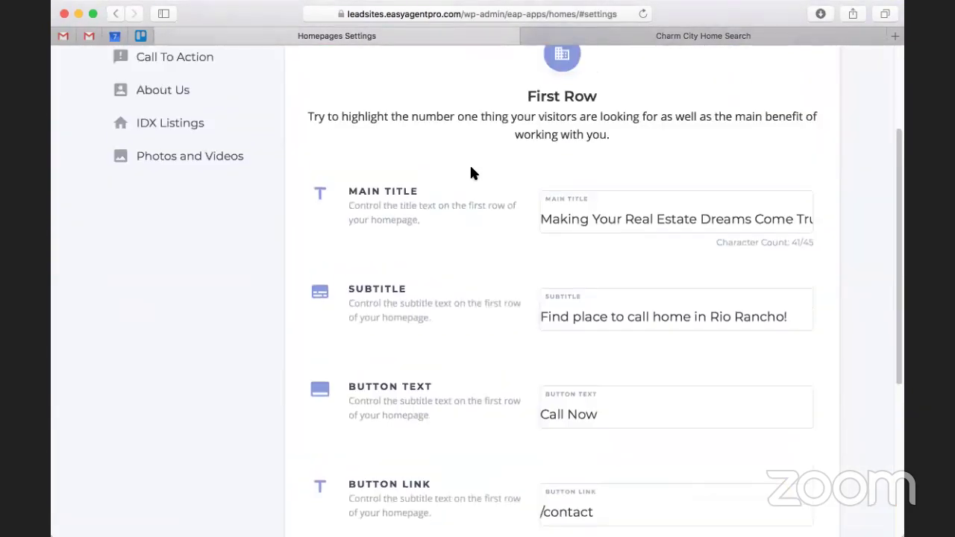
- Open the Call To Action settings and compare the title and subtitle with the call-to-action bar on the live homepage
{"action": "scroll", "coordinate": [471, 173], "scroll_direction": "up", "scroll_amount": 4}
{"action": "left_click", "coordinate": [155, 208]}
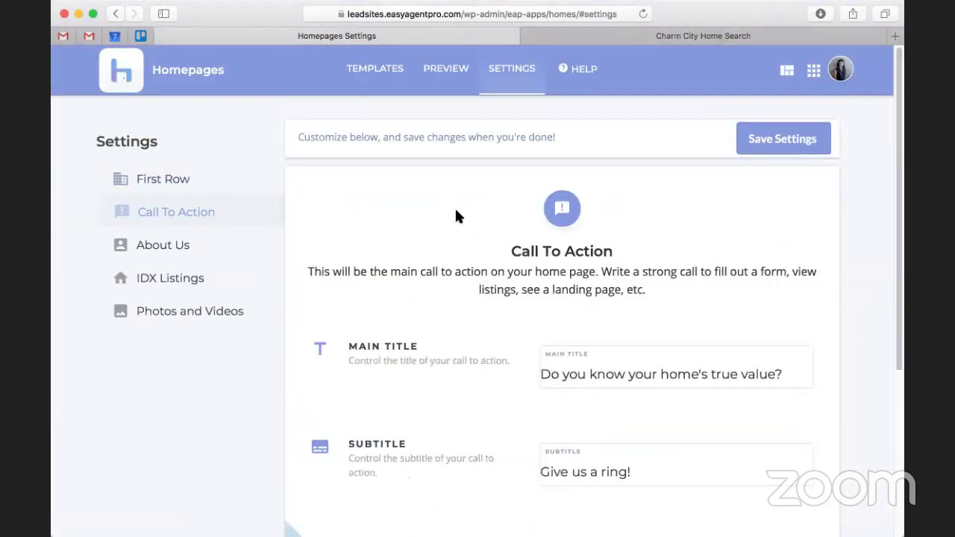
{"action": "scroll", "coordinate": [457, 216], "scroll_direction": "down", "scroll_amount": 7}
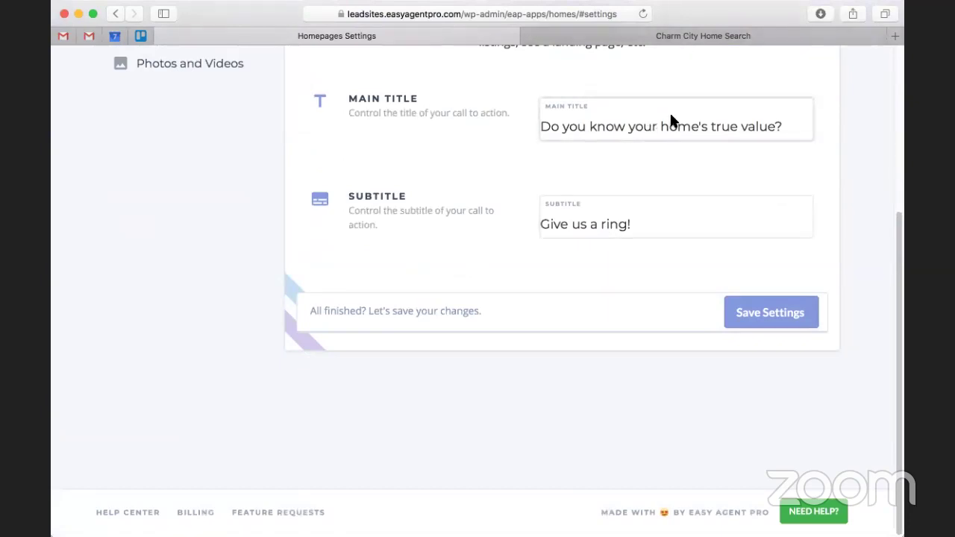
{"action": "left_click", "coordinate": [605, 225]}
{"action": "triple_click", "coordinate": [605, 226]}
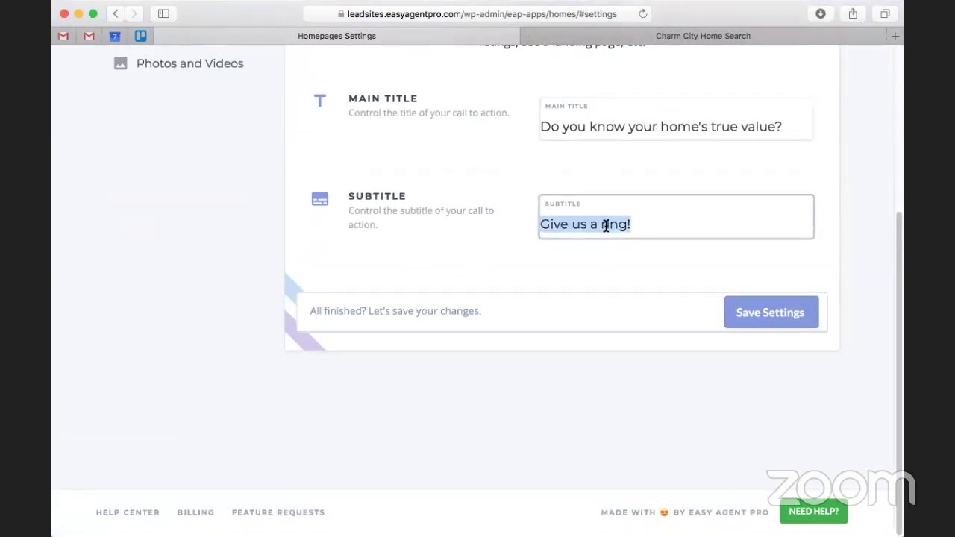
{"action": "left_click", "coordinate": [620, 36]}
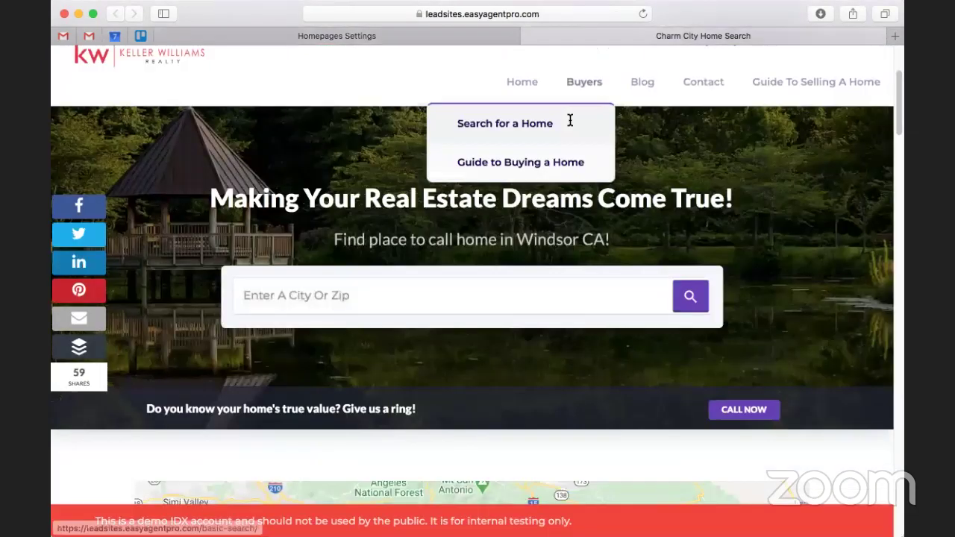
{"action": "scroll", "coordinate": [497, 264], "scroll_direction": "down", "scroll_amount": 3}
{"action": "left_click", "coordinate": [482, 37]}
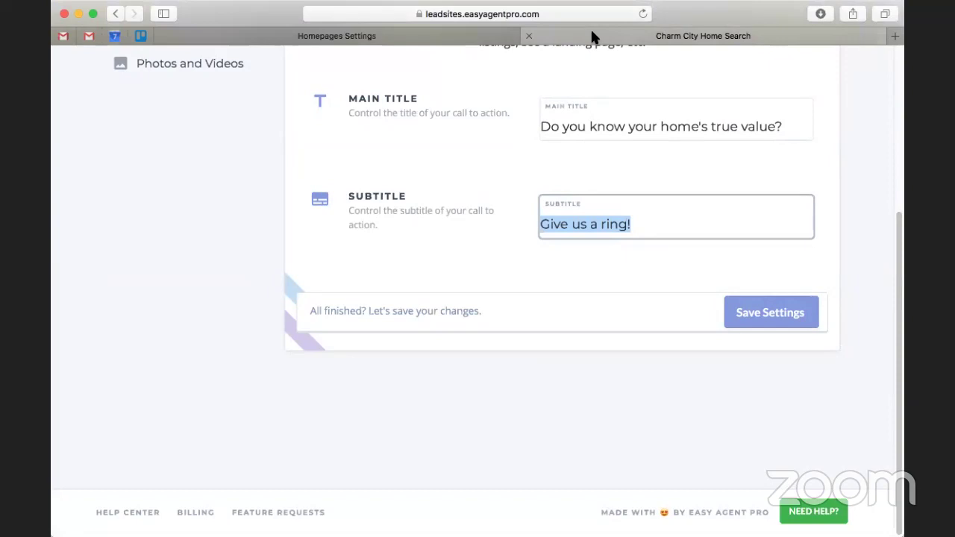
{"action": "left_click", "coordinate": [593, 36]}
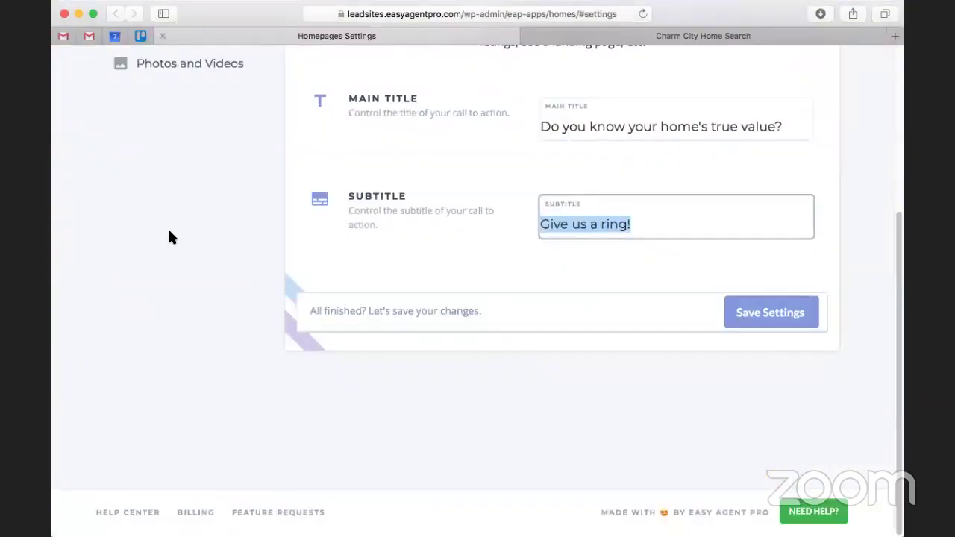
{"action": "left_click", "coordinate": [482, 36]}
- Open the About Us settings and compare their fields with the agent section near the end of the live homepage
{"action": "scroll", "coordinate": [168, 231], "scroll_direction": "up", "scroll_amount": 3}
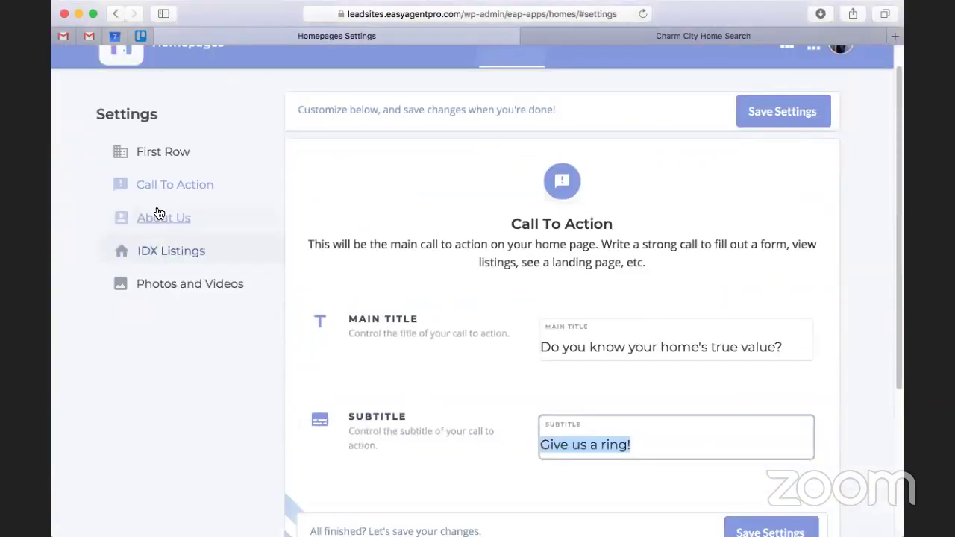
{"action": "left_click", "coordinate": [156, 214]}
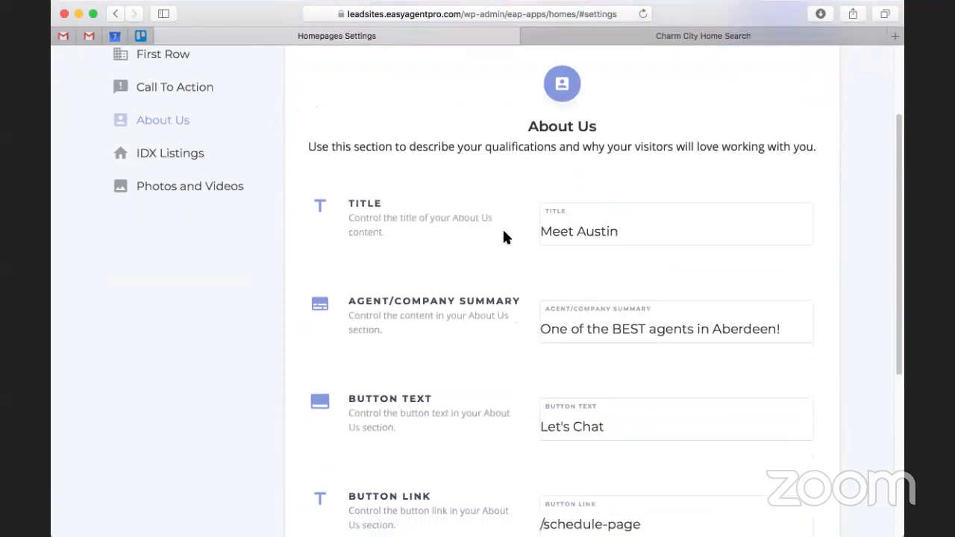
{"action": "left_click", "coordinate": [635, 36]}
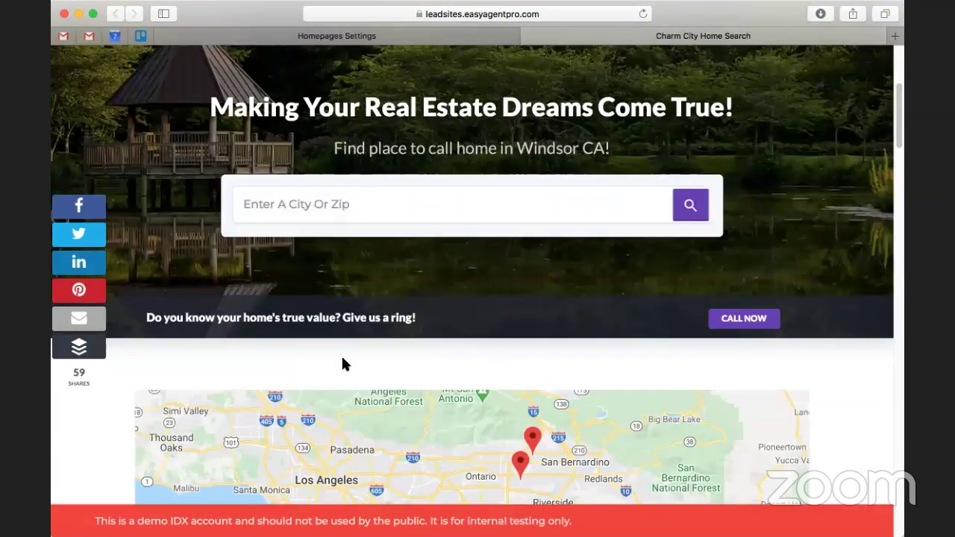
{"action": "scroll", "coordinate": [342, 365], "scroll_direction": "down", "scroll_amount": 15}
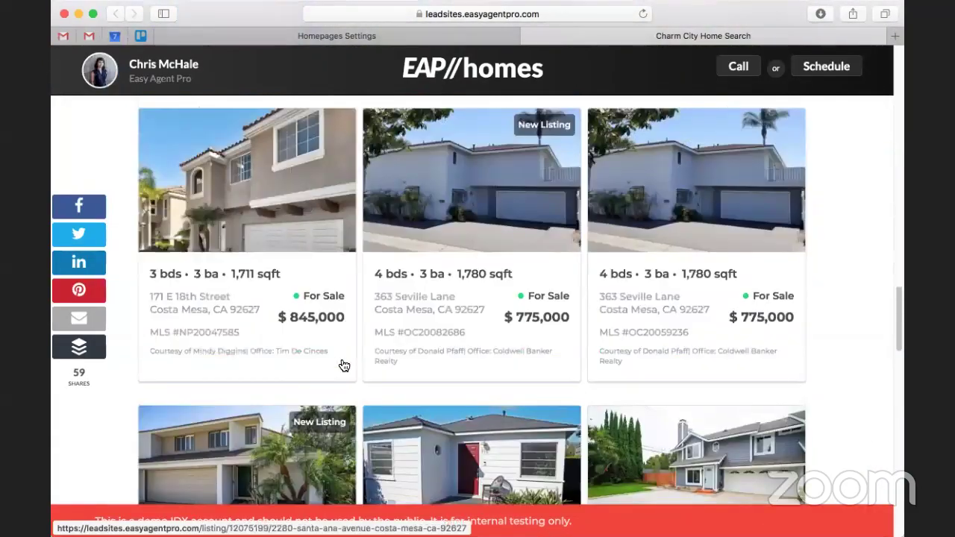
{"action": "scroll", "coordinate": [342, 364], "scroll_direction": "down", "scroll_amount": 10}
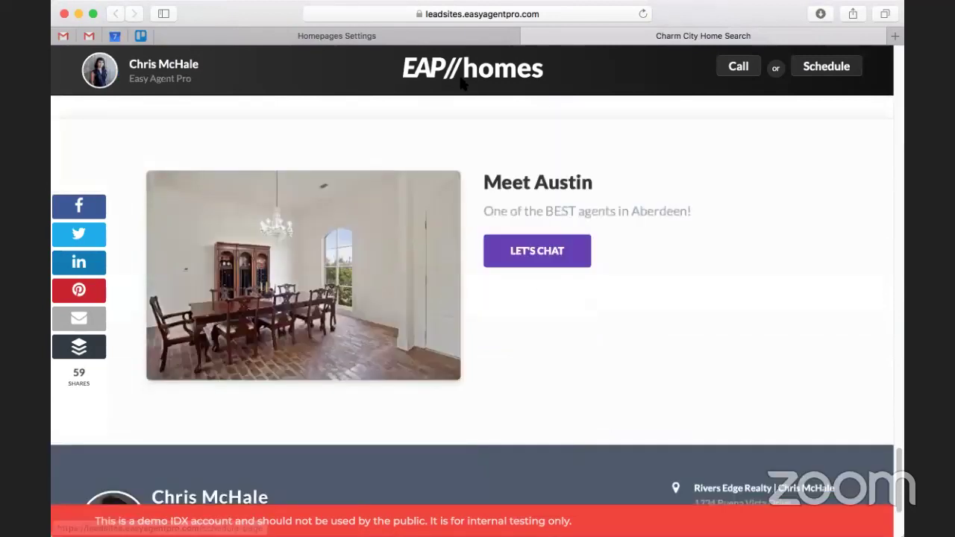
{"action": "left_click", "coordinate": [406, 37]}
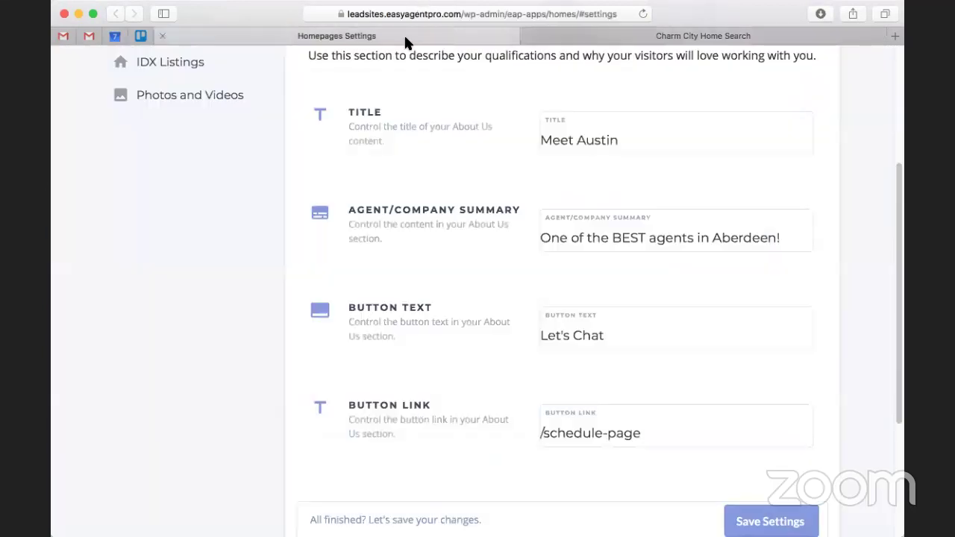
{"action": "scroll", "coordinate": [529, 273], "scroll_direction": "down", "scroll_amount": 1}
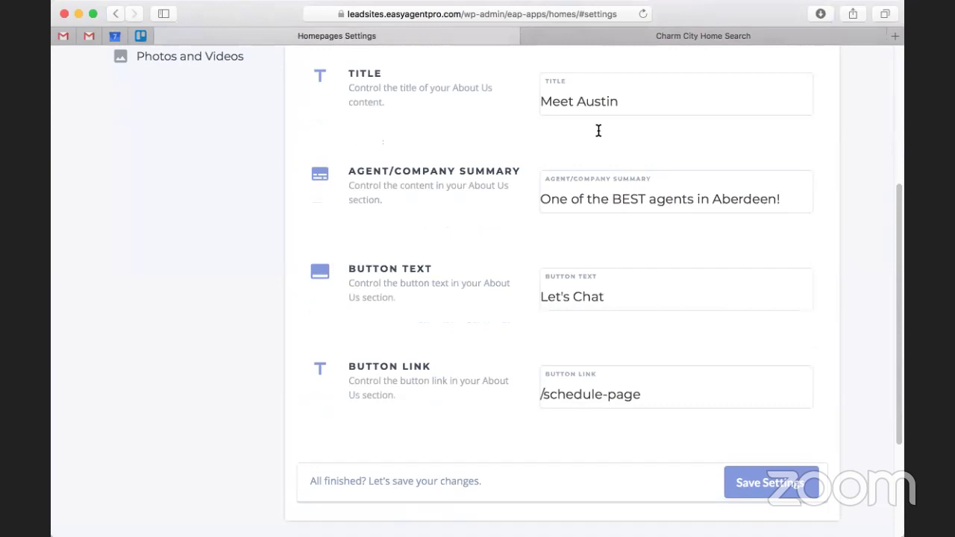
- Set the About Us title to "Meet our Team!"
{"action": "scroll", "coordinate": [601, 138], "scroll_direction": "up", "scroll_amount": 1}
{"action": "left_click_drag", "start_coordinate": [541, 119], "coordinate": [569, 120]}
{"action": "left_click", "coordinate": [569, 119]}
{"action": "triple_click", "coordinate": [569, 120]}
{"action": "type", "text": "Meet our Team!"}
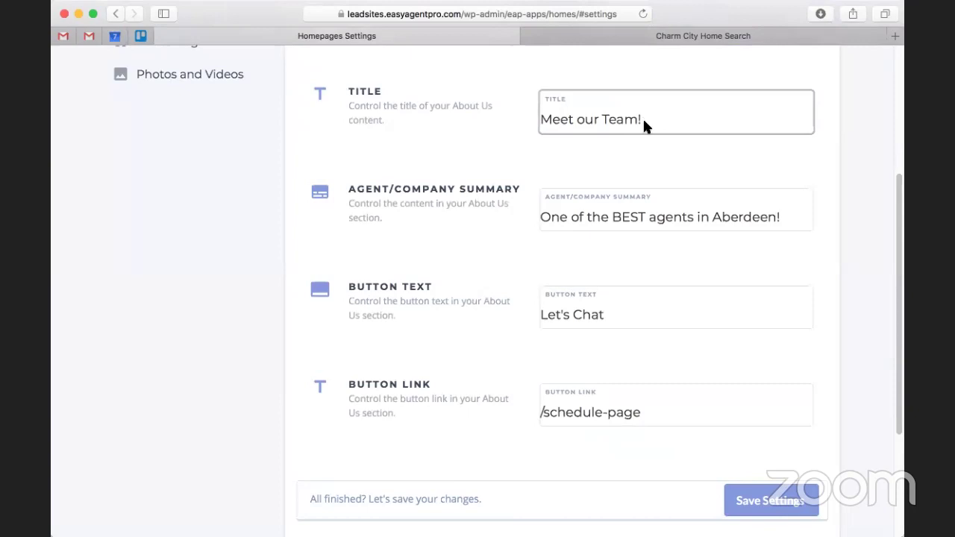
- Set the summary to "Operating in New Mexico for over 30 years, we are the best agents that can help you achieve your home buying or selling dream!"
{"action": "triple_click", "coordinate": [625, 222]}
{"action": "type", "text": "Oe"}
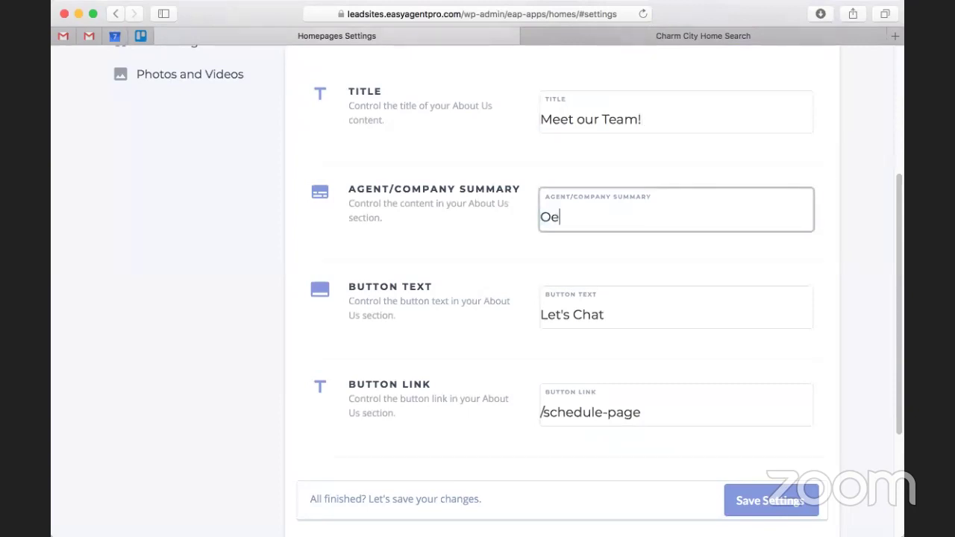
{"action": "key", "text": "BackSpace"}
{"action": "type", "text": "per"}
{"action": "type", "text": "ating"}
{"action": "type", "text": " in New Mexico"}
{"action": "type", "text": " for over"}
{"action": "type", "text": "years,"}
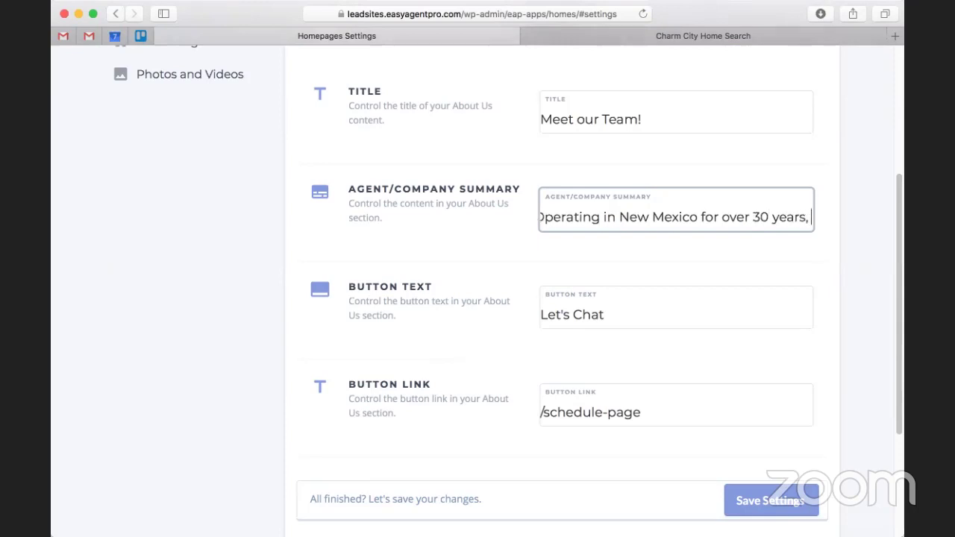
{"action": "type", "text": " we are the best"}
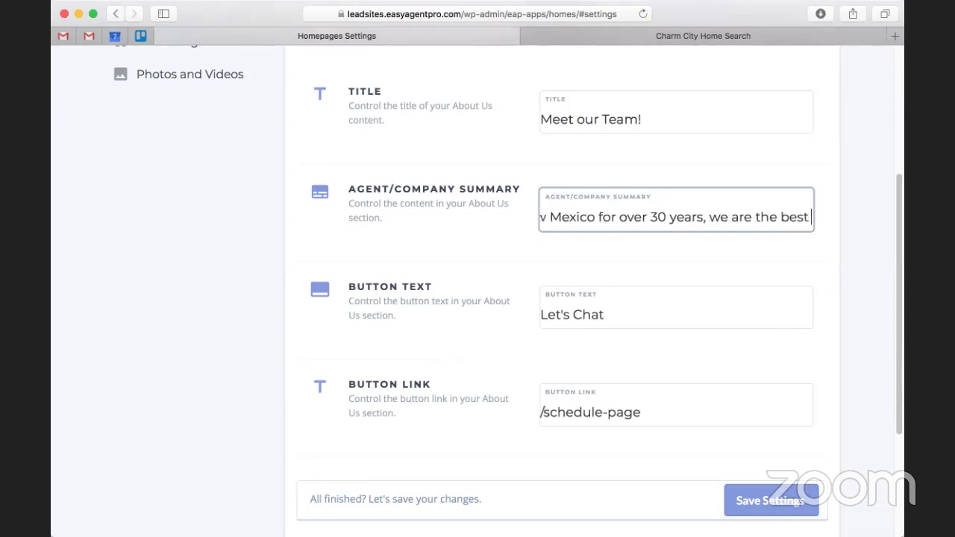
{"action": "type", "text": " agents"}
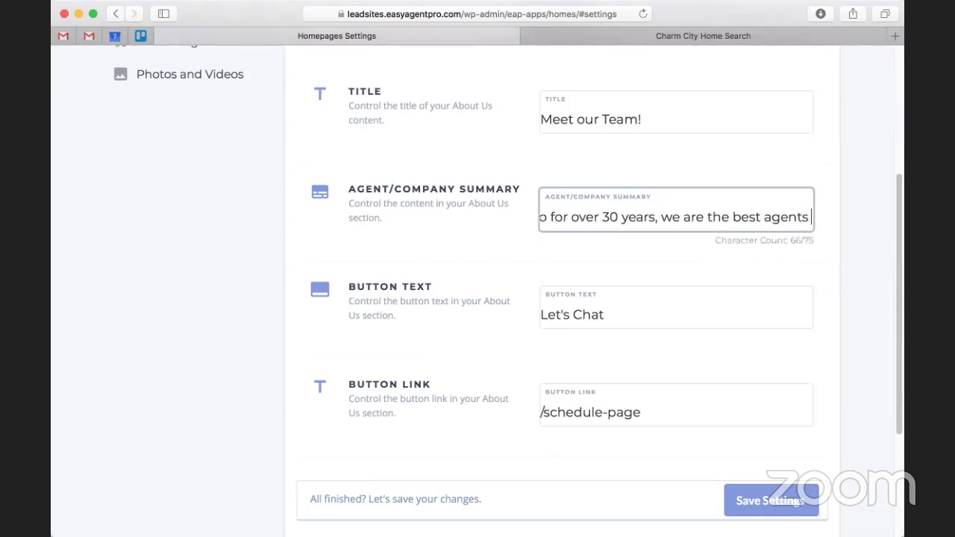
{"action": "type", "text": " that can help you ach"}
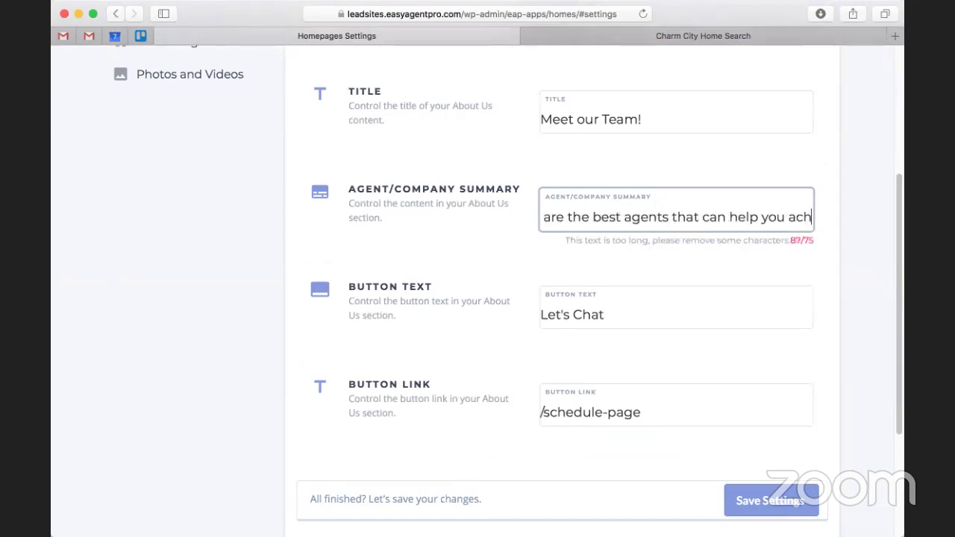
{"action": "type", "text": "ieve your homebuying"}
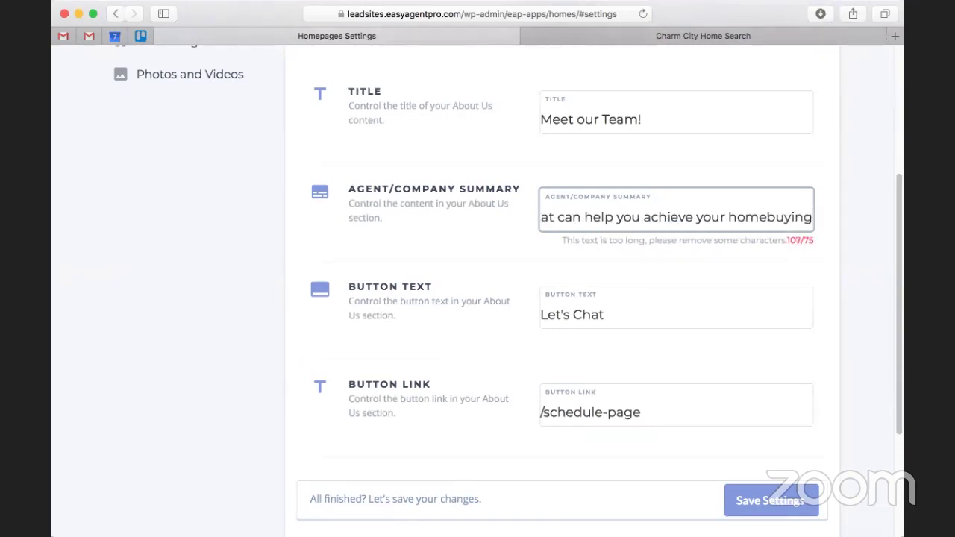
{"action": "type", "text": " or selling dream!"}
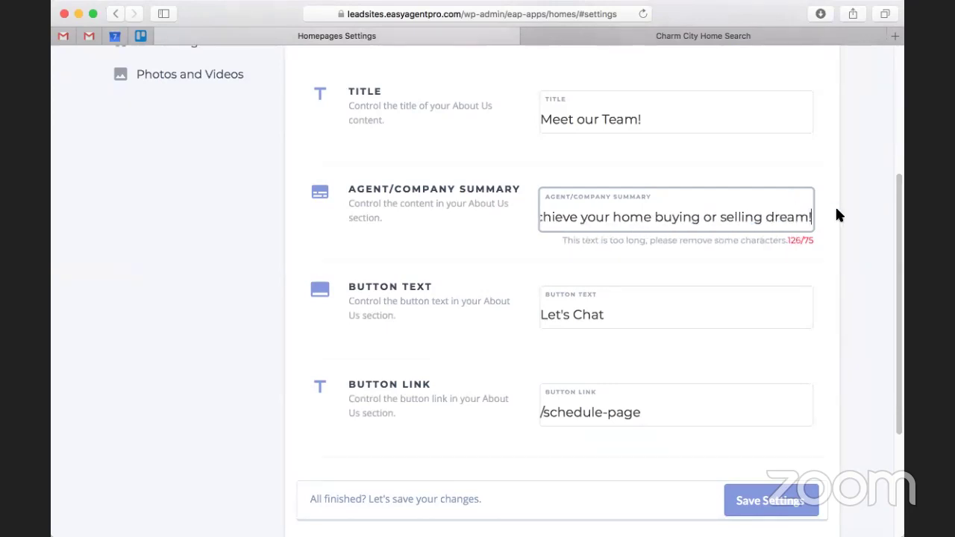
- Save the edited homepage settings
{"action": "left_click", "coordinate": [837, 218]}
{"action": "scroll", "coordinate": [839, 224], "scroll_direction": "down", "scroll_amount": 2}
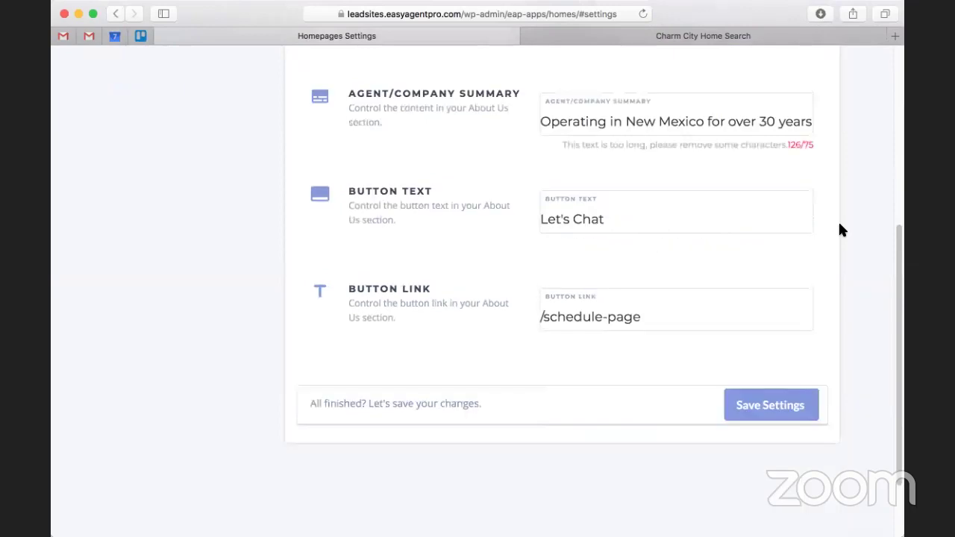
{"action": "left_click", "coordinate": [773, 412]}
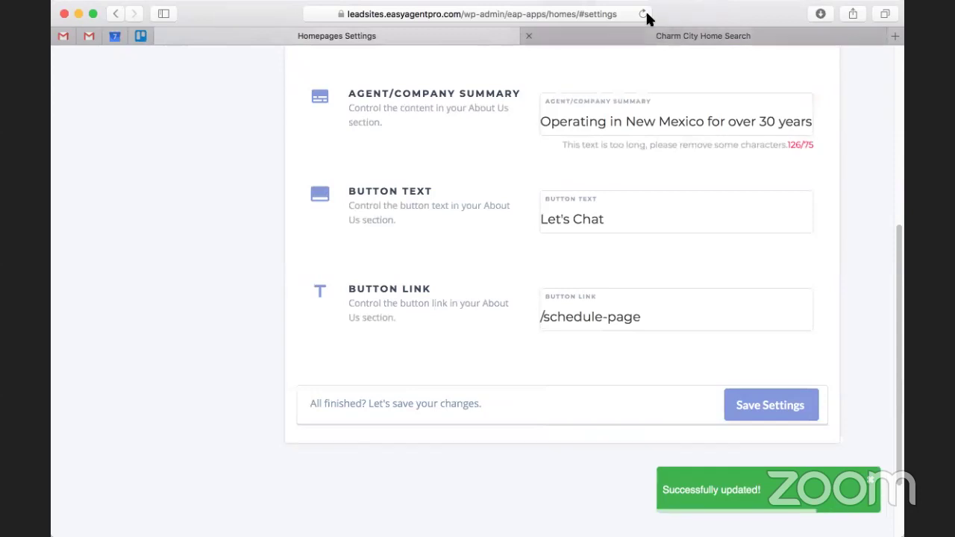
- Reload the live homepage and check the banner subtitle, the team section's title and summary, and the footer
{"action": "left_click", "coordinate": [664, 36]}
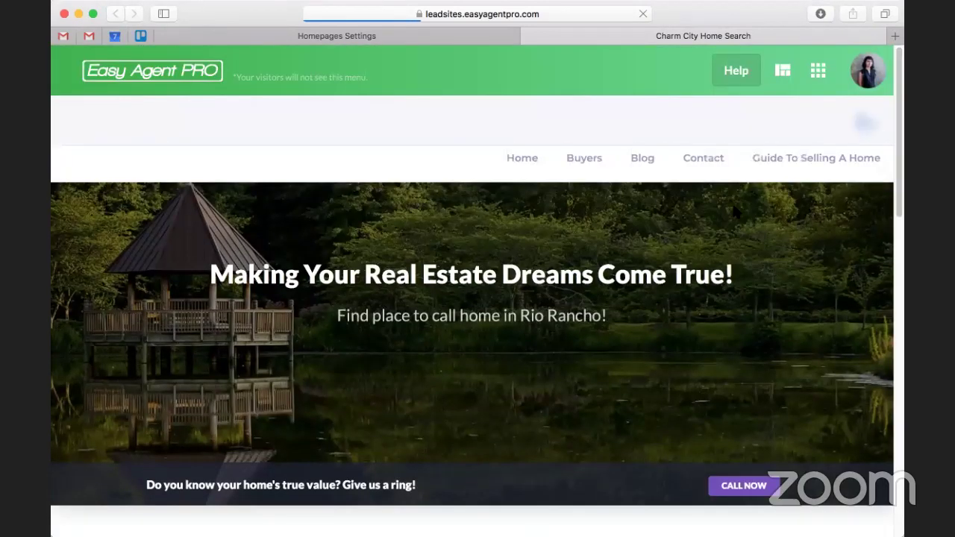
{"action": "scroll", "coordinate": [734, 207], "scroll_direction": "down", "scroll_amount": 5}
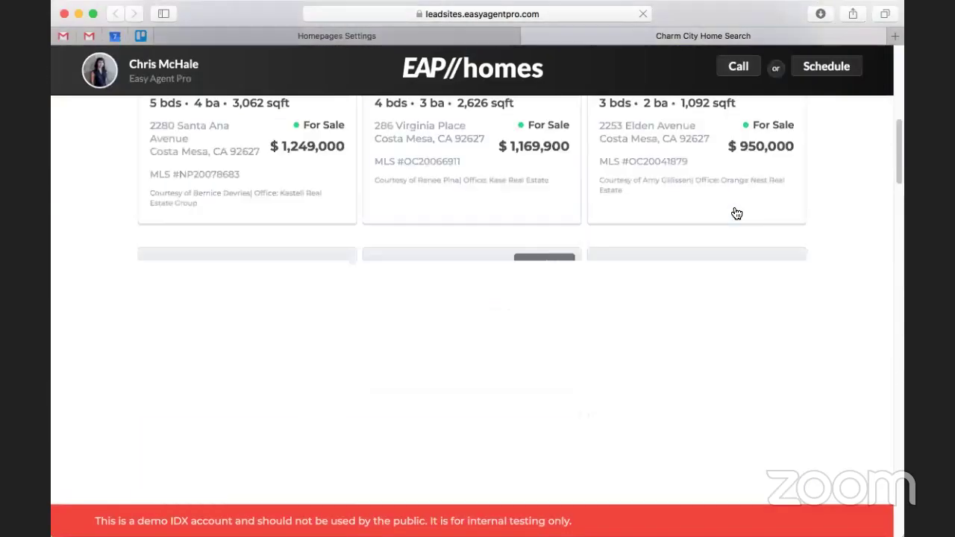
{"action": "scroll", "coordinate": [736, 214], "scroll_direction": "down", "scroll_amount": 15}
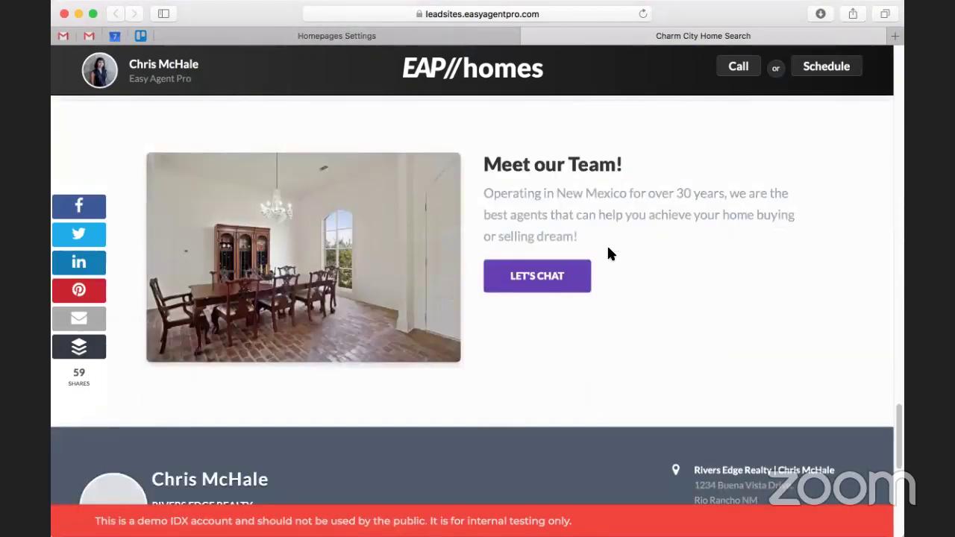
{"action": "scroll", "coordinate": [609, 243], "scroll_direction": "down", "scroll_amount": 2}
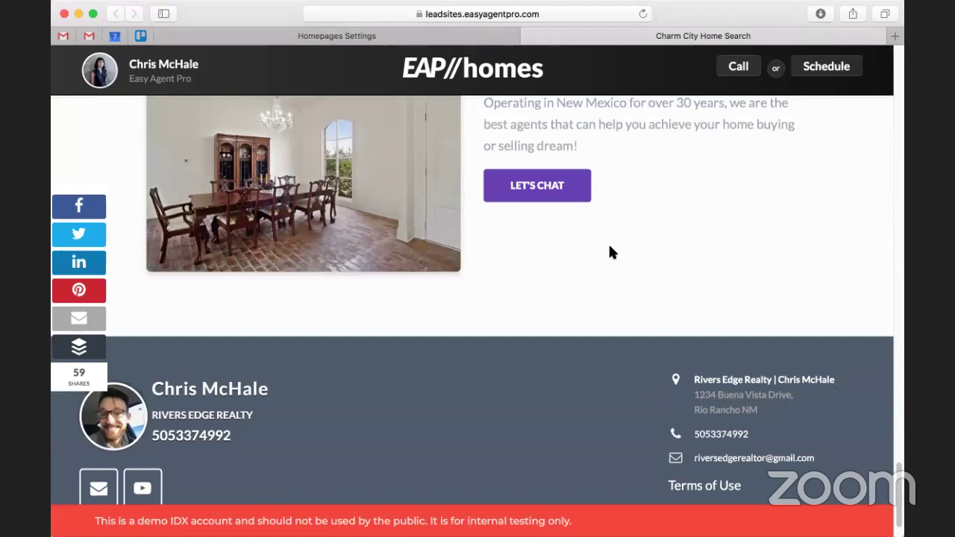
{"action": "scroll", "coordinate": [610, 253], "scroll_direction": "down", "scroll_amount": 2}
{"action": "scroll", "coordinate": [609, 253], "scroll_direction": "up", "scroll_amount": 12}
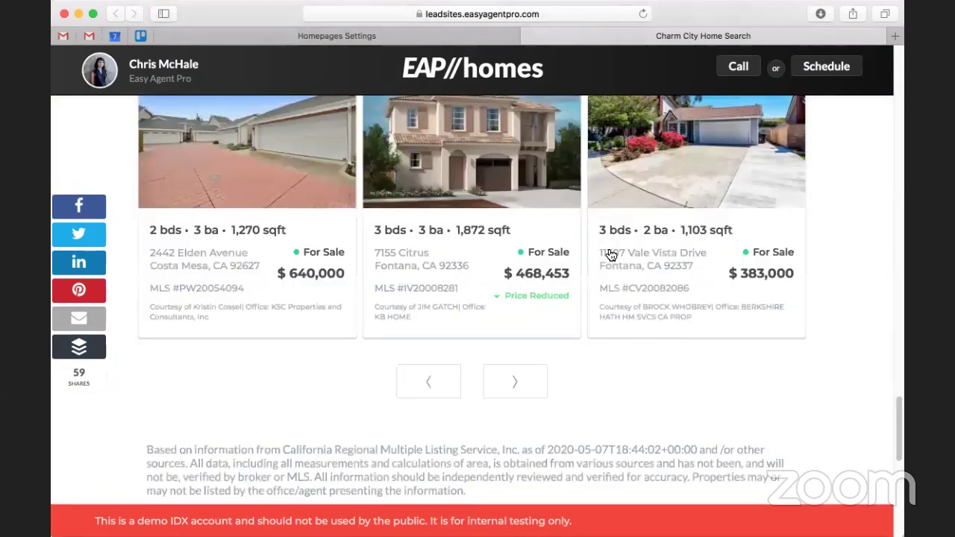
{"action": "scroll", "coordinate": [607, 253], "scroll_direction": "up", "scroll_amount": 15}
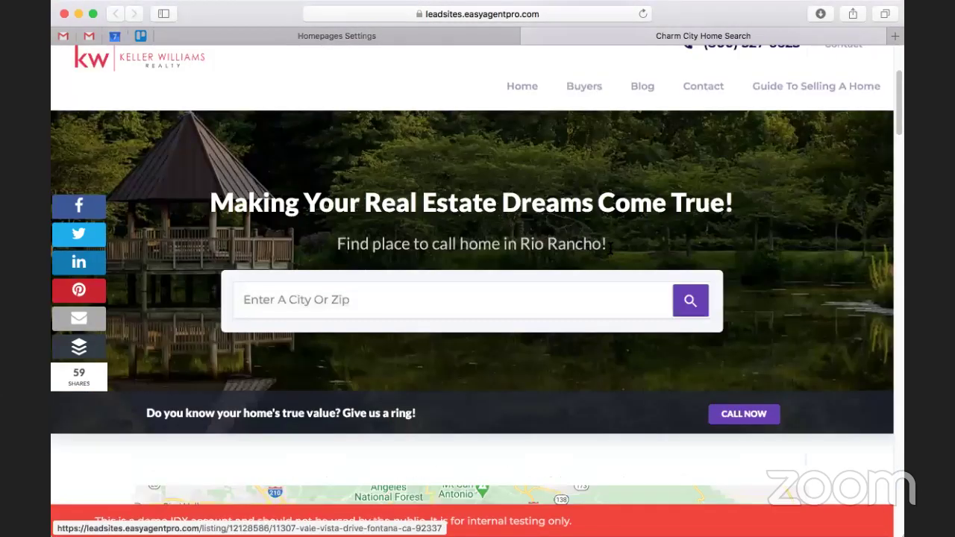
- Return to the homepage settings and open the IDX Listings section
{"action": "scroll", "coordinate": [610, 251], "scroll_direction": "up", "scroll_amount": 2}
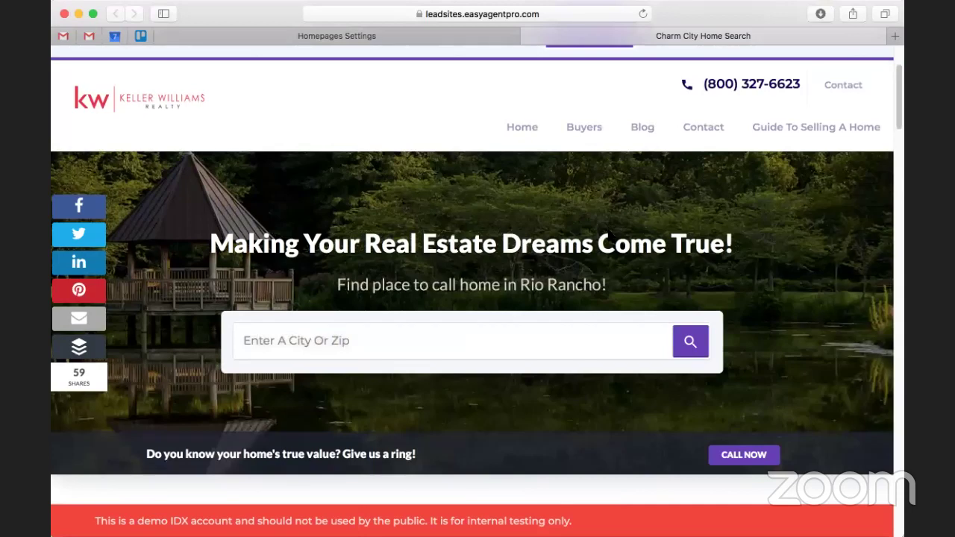
{"action": "left_click", "coordinate": [420, 35]}
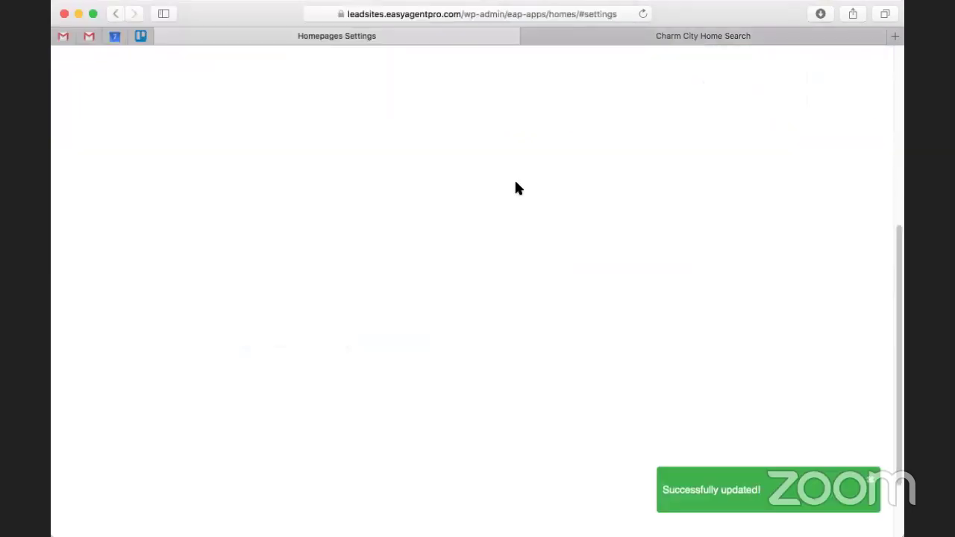
{"action": "scroll", "coordinate": [510, 183], "scroll_direction": "up", "scroll_amount": 5}
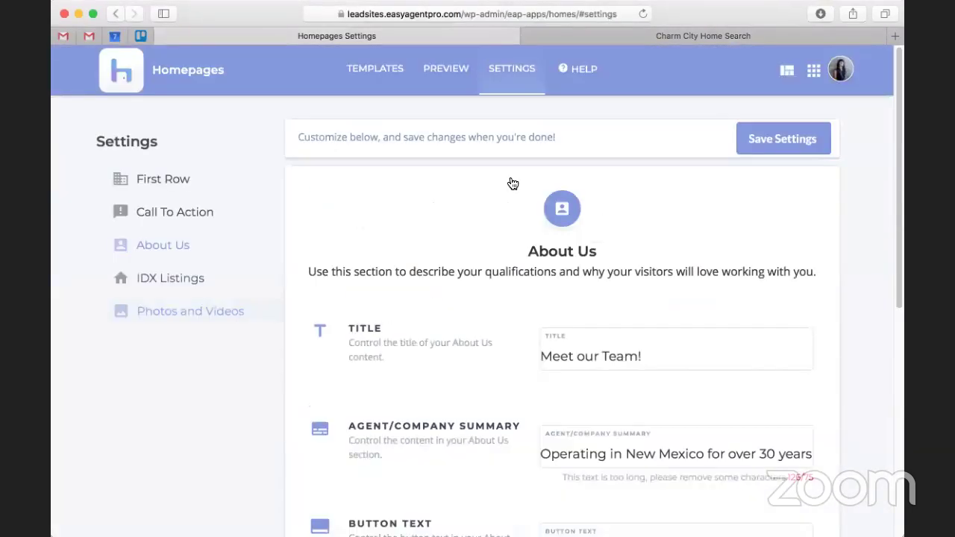
{"action": "left_click", "coordinate": [205, 280]}
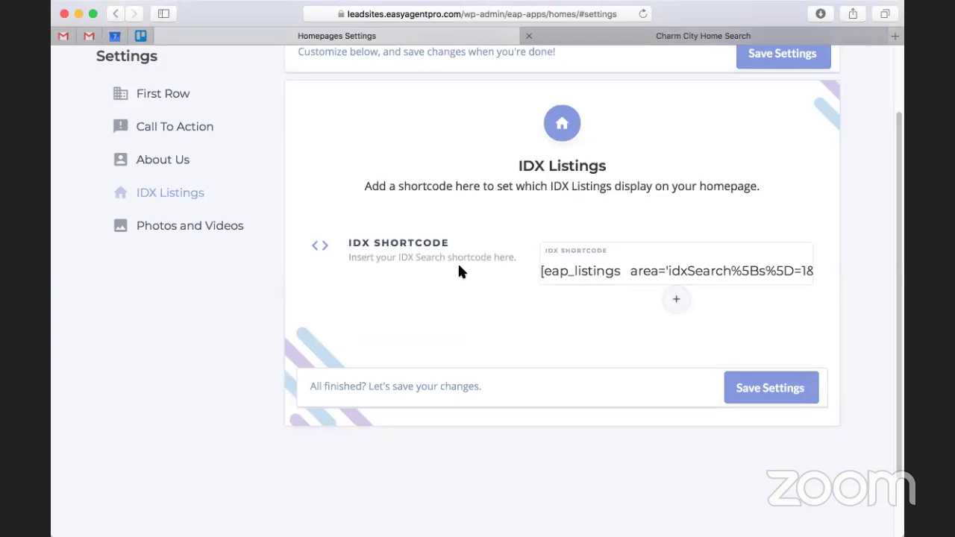
- Check the map and the property listings displayed on the live homepage
{"action": "key", "text": "ctrl+Tab"}
{"action": "scroll", "coordinate": [448, 273], "scroll_direction": "down", "scroll_amount": 5}
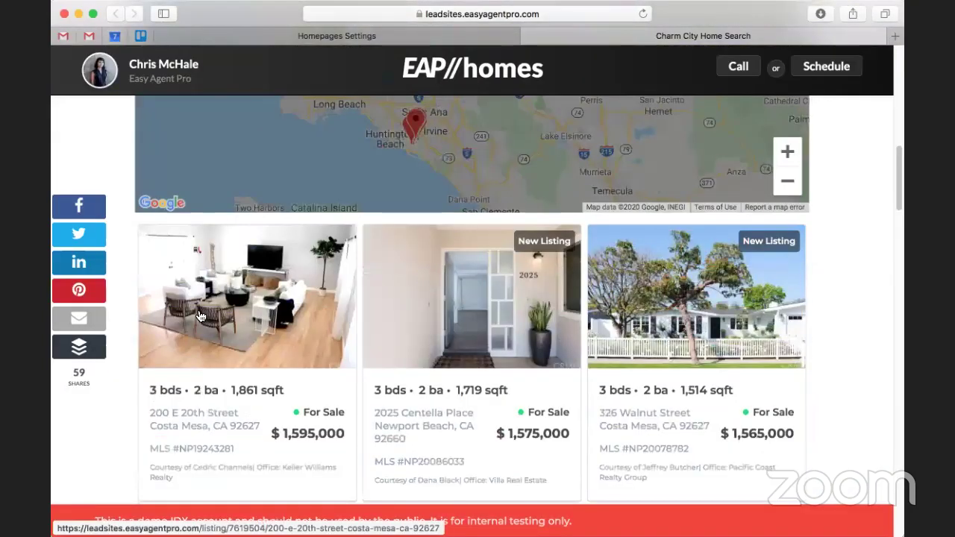
{"action": "scroll", "coordinate": [199, 317], "scroll_direction": "down", "scroll_amount": 3}
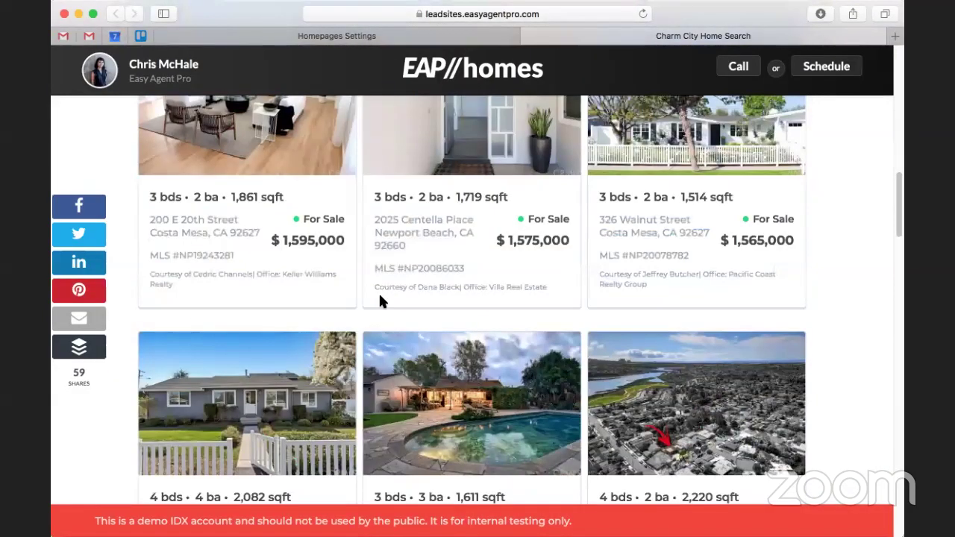
- Open the IDX shortcode builder from the settings, and view the end of the listings area on the live homepage
{"action": "left_click", "coordinate": [478, 37]}
{"action": "left_click", "coordinate": [678, 297]}
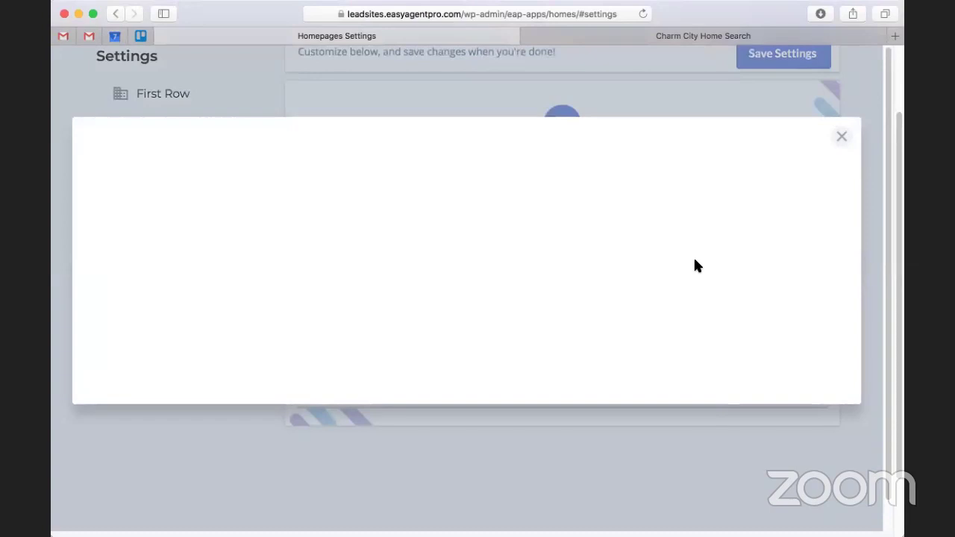
{"action": "left_click", "coordinate": [710, 34]}
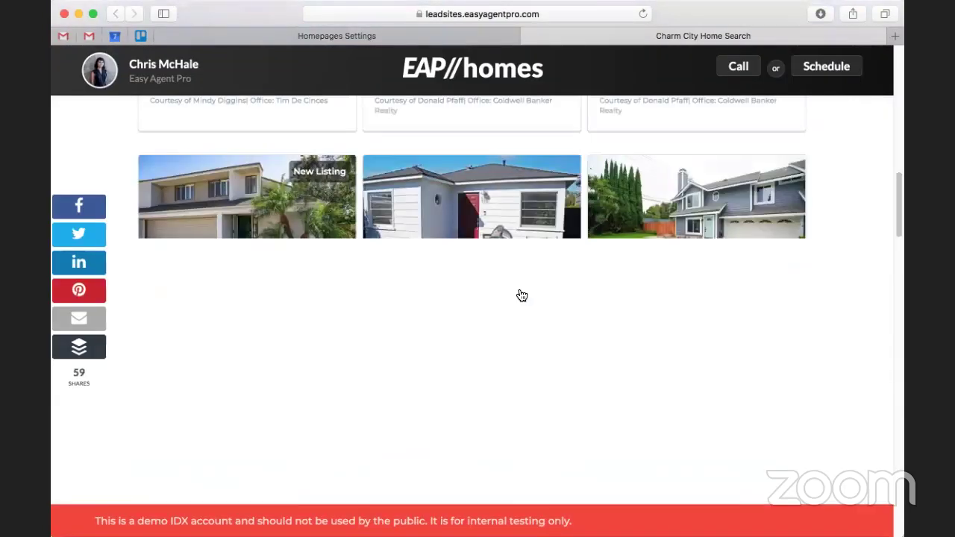
{"action": "scroll", "coordinate": [515, 291], "scroll_direction": "down", "scroll_amount": 10}
{"action": "scroll", "coordinate": [512, 224], "scroll_direction": "up", "scroll_amount": 2}
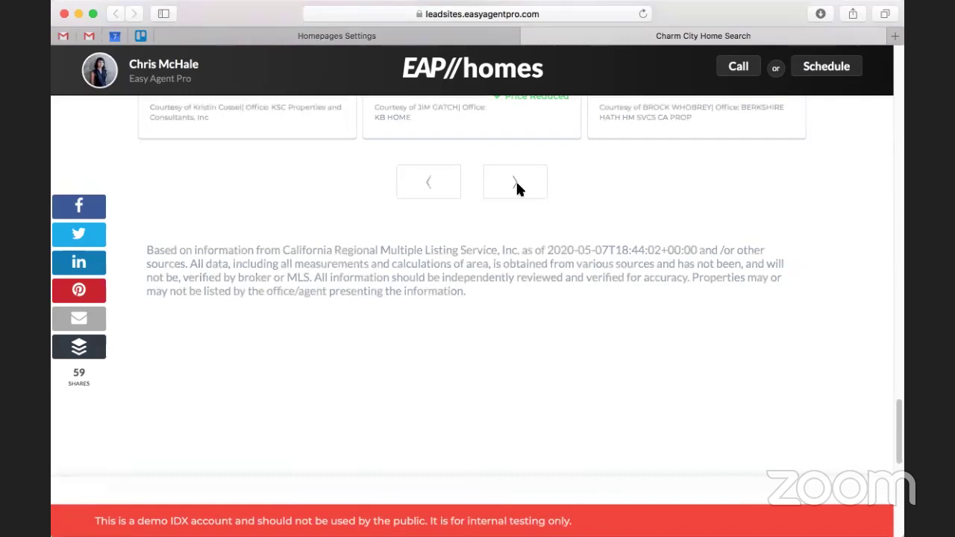
- Examine the listing filters in the IDX Shortcode Builder, from city and price range through housing requirements to date range
{"action": "left_click", "coordinate": [468, 35]}
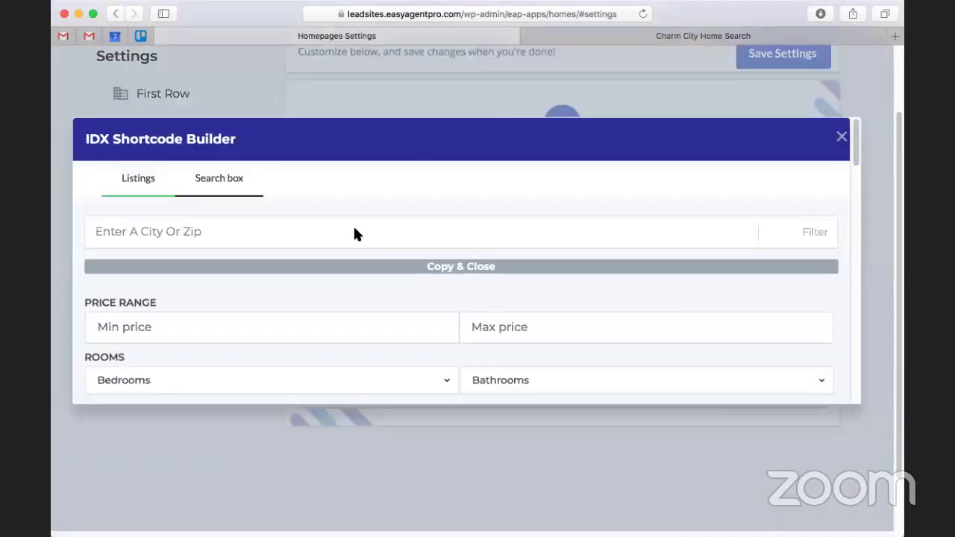
{"action": "scroll", "coordinate": [354, 234], "scroll_direction": "down", "scroll_amount": 5}
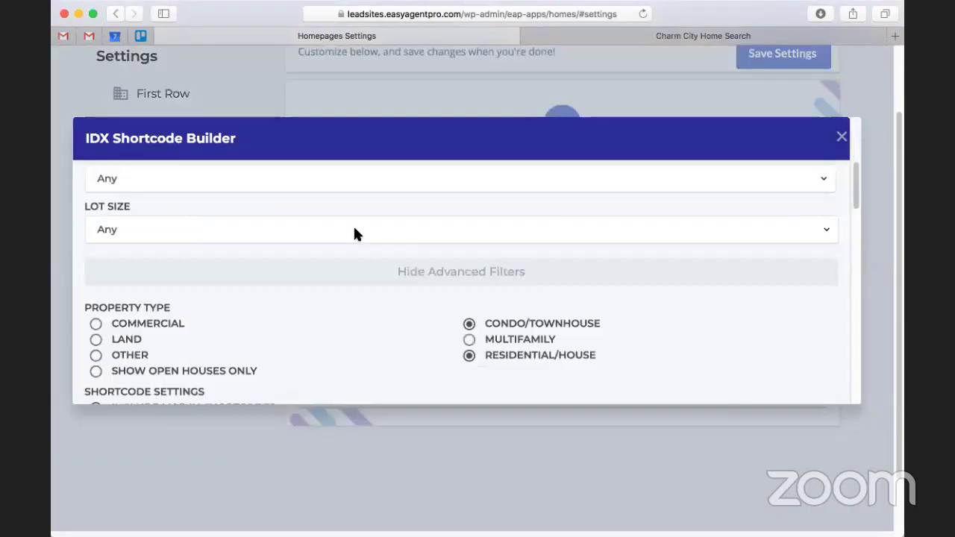
{"action": "scroll", "coordinate": [414, 298], "scroll_direction": "down", "scroll_amount": 5}
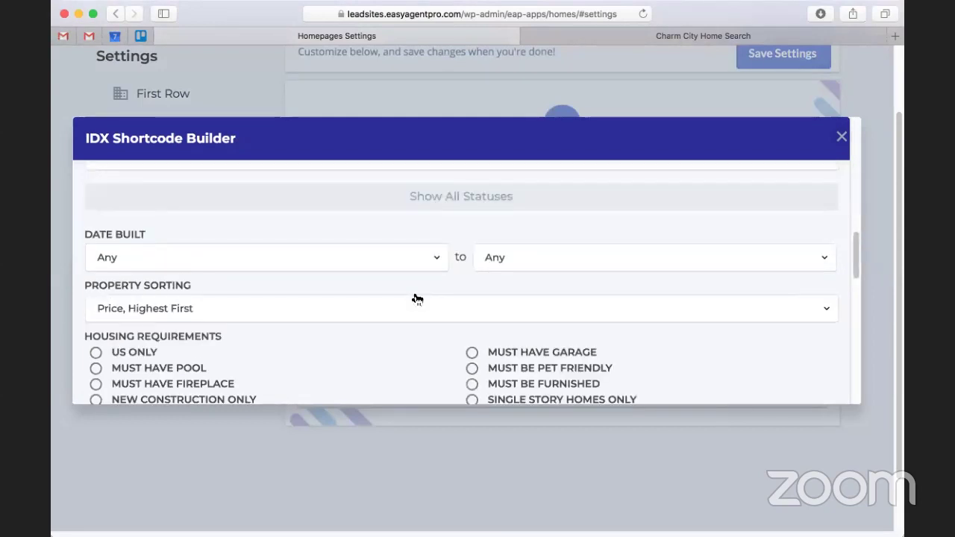
{"action": "scroll", "coordinate": [417, 299], "scroll_direction": "down", "scroll_amount": 3}
{"action": "scroll", "coordinate": [415, 295], "scroll_direction": "up", "scroll_amount": 3}
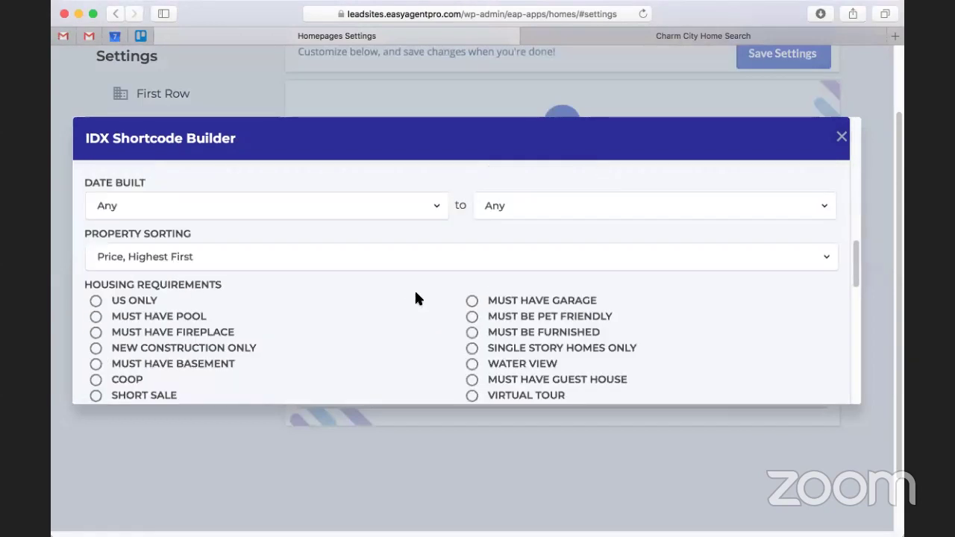
{"action": "scroll", "coordinate": [416, 295], "scroll_direction": "down", "scroll_amount": 6}
{"action": "scroll", "coordinate": [418, 300], "scroll_direction": "down", "scroll_amount": 2}
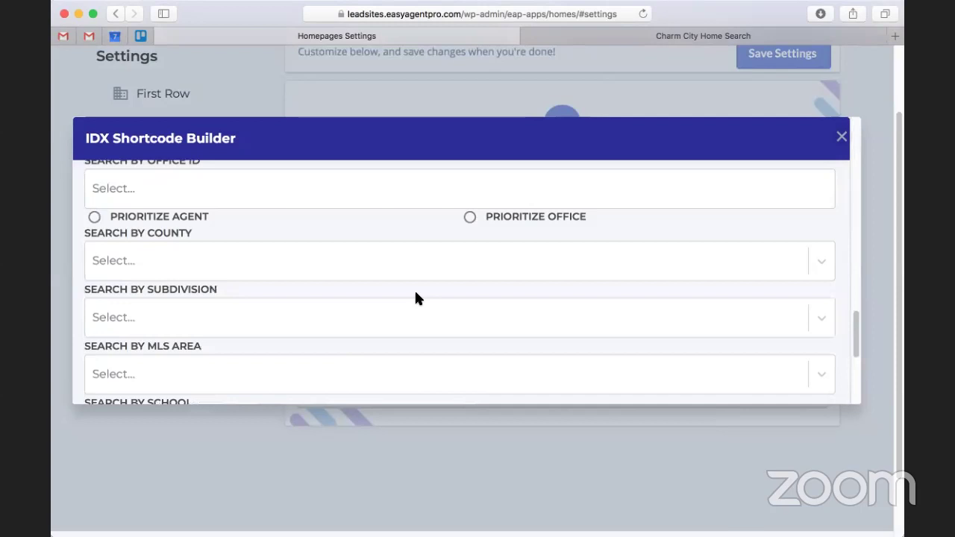
{"action": "scroll", "coordinate": [418, 298], "scroll_direction": "down", "scroll_amount": 5}
{"action": "scroll", "coordinate": [417, 299], "scroll_direction": "down", "scroll_amount": 2}
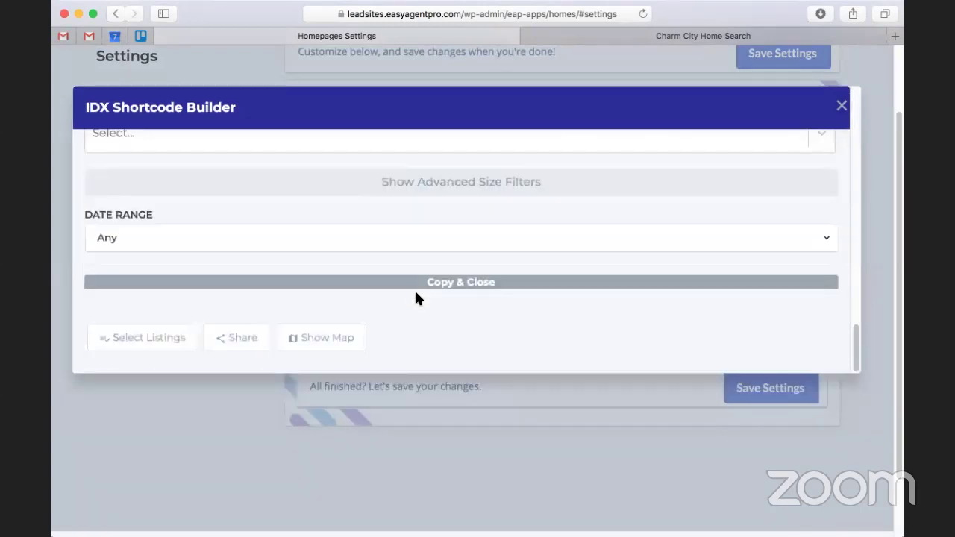
- Show the advanced size filters in the shortcode builder and look over the square-footage and lot size ranges
{"action": "left_click", "coordinate": [413, 188]}
{"action": "scroll", "coordinate": [380, 319], "scroll_direction": "down", "scroll_amount": 3}
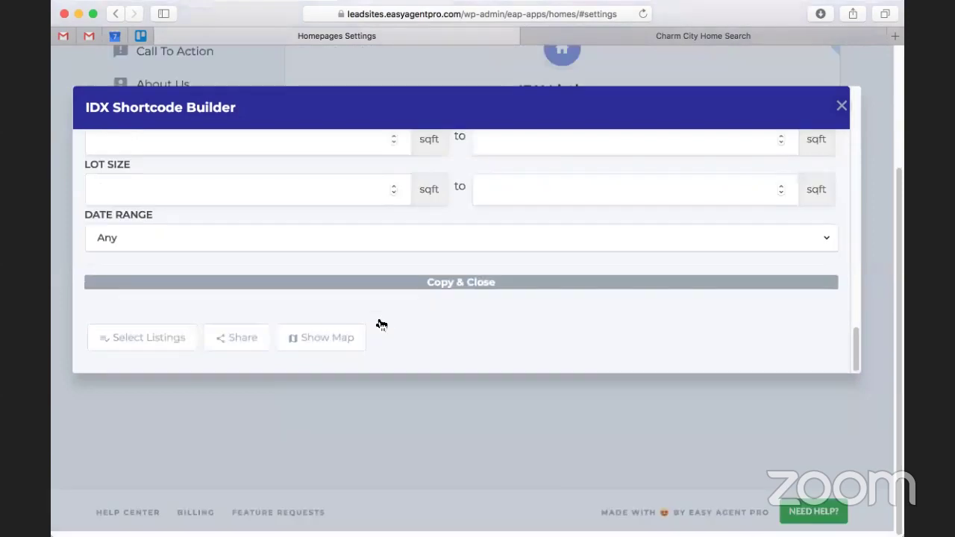
{"action": "key", "text": "Tab"}
{"action": "key", "text": "Tab"}
{"action": "left_click", "coordinate": [441, 324]}
{"action": "scroll", "coordinate": [444, 325], "scroll_direction": "up", "scroll_amount": 1}
{"action": "scroll", "coordinate": [444, 324], "scroll_direction": "up", "scroll_amount": 10}
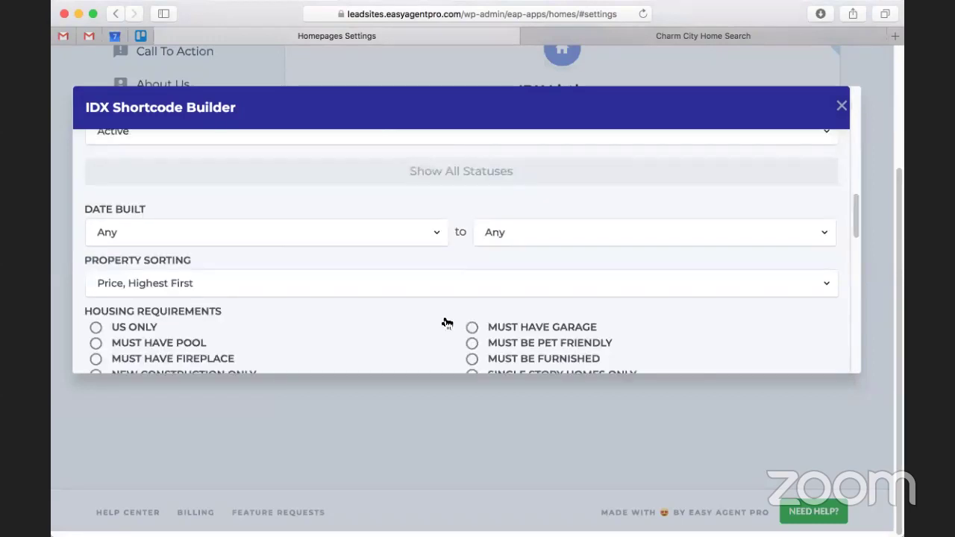
{"action": "scroll", "coordinate": [446, 323], "scroll_direction": "up", "scroll_amount": 5}
{"action": "scroll", "coordinate": [446, 322], "scroll_direction": "up", "scroll_amount": 5}
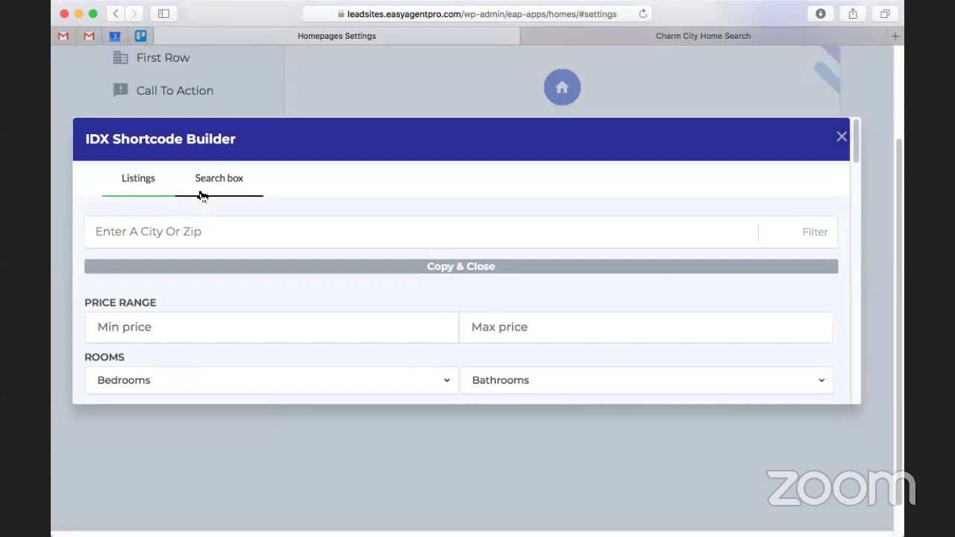
- View the shortcode builder's search box options, and close the builder without copying a shortcode
{"action": "left_click", "coordinate": [200, 193]}
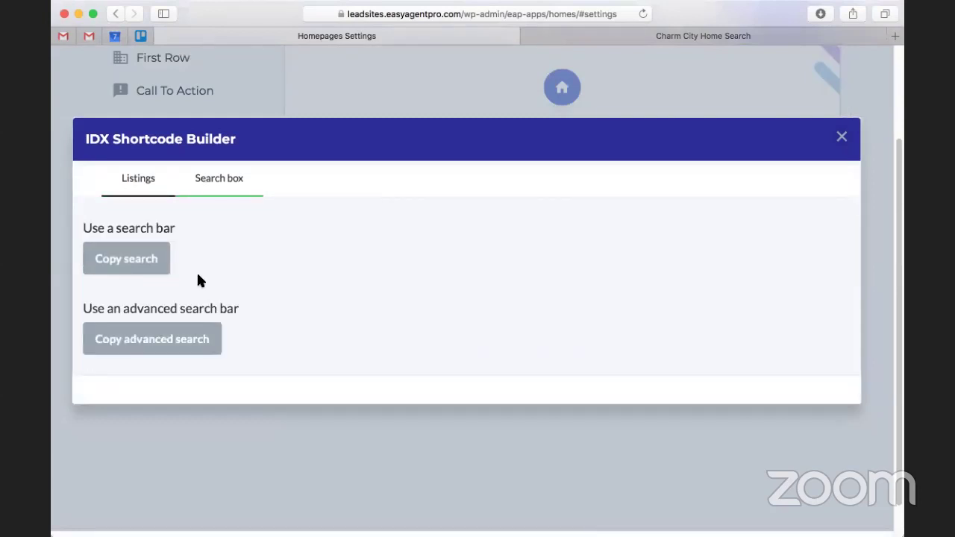
{"action": "left_click", "coordinate": [843, 140]}
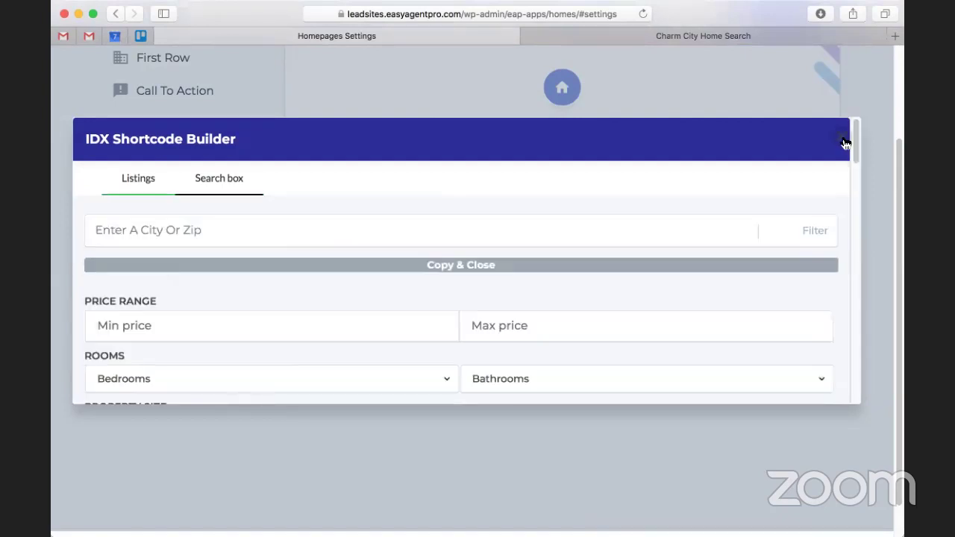
{"action": "left_click", "coordinate": [845, 143]}
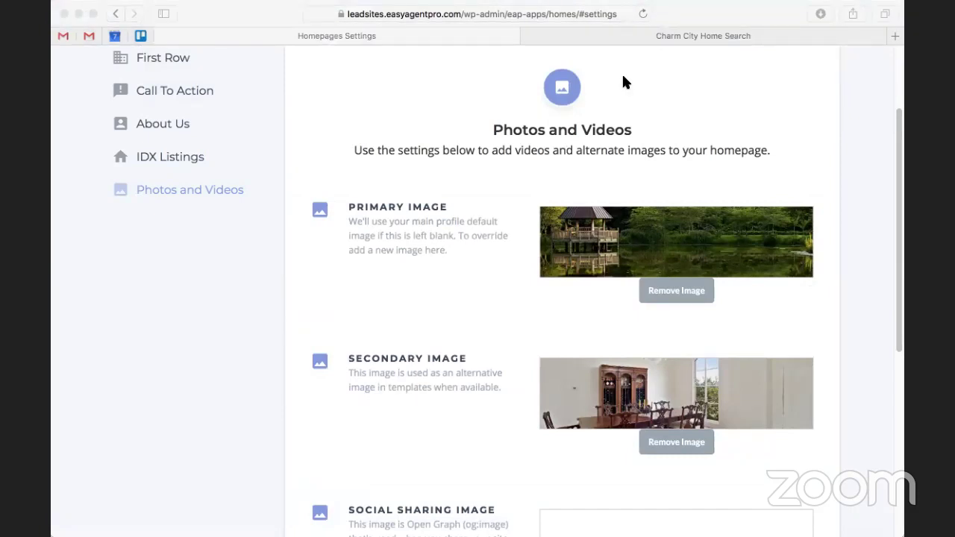
- Review the primary, secondary and social sharing image settings in the Photos and Videos section
{"action": "left_click", "coordinate": [505, 359]}
{"action": "scroll", "coordinate": [505, 359], "scroll_direction": "down", "scroll_amount": 2}
{"action": "scroll", "coordinate": [506, 357], "scroll_direction": "down", "scroll_amount": 3}
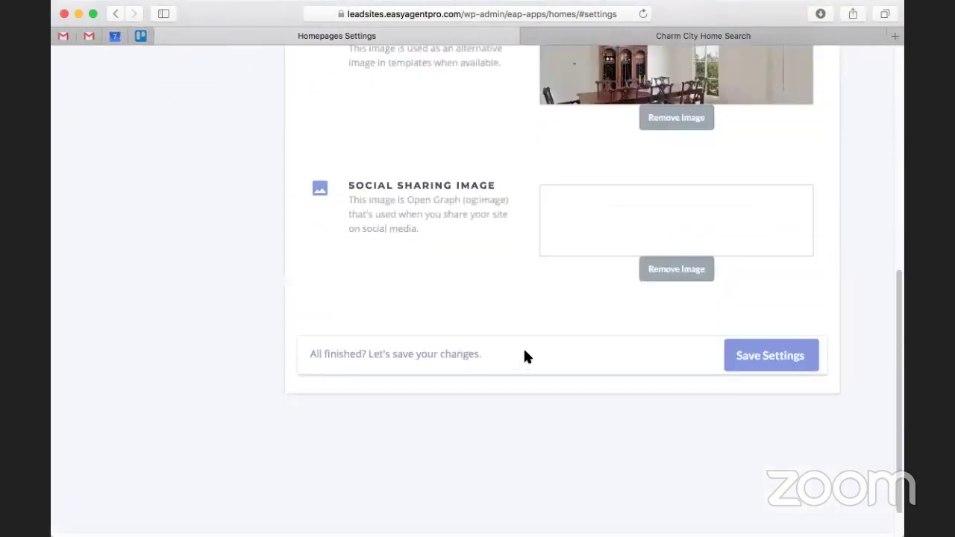
{"action": "scroll", "coordinate": [525, 356], "scroll_direction": "up", "scroll_amount": 5}
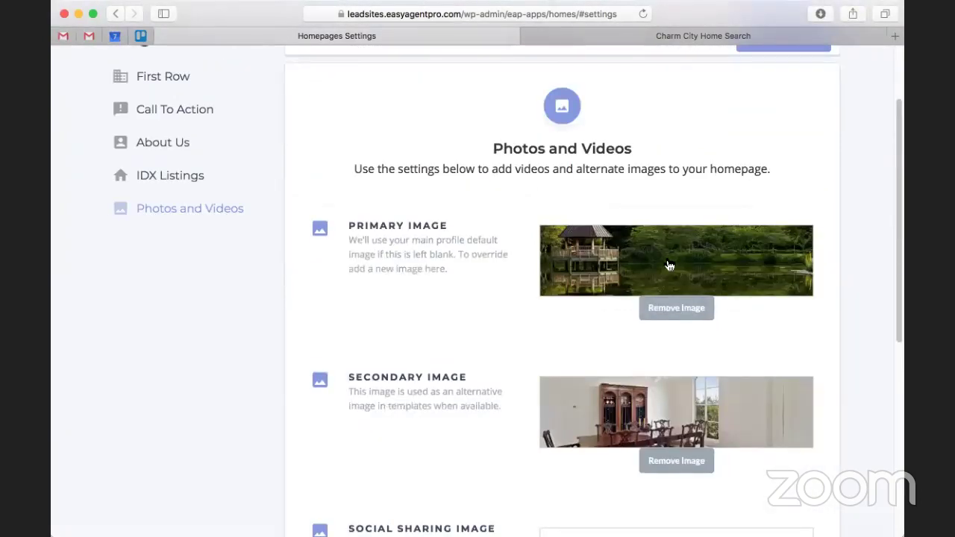
- Replace the primary image with the media library photo of the stone wall and blue door
{"action": "mouse_move", "coordinate": [670, 265]}
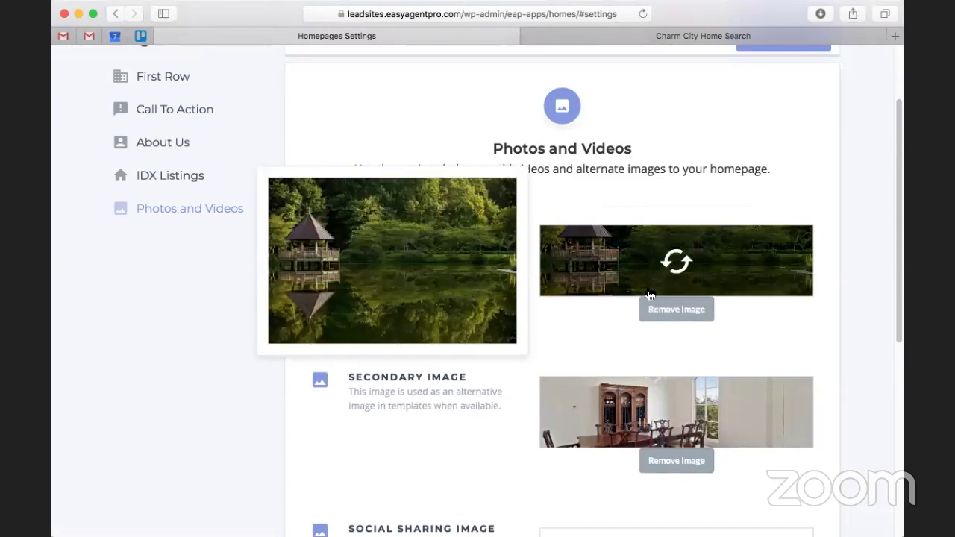
{"action": "left_click", "coordinate": [650, 294]}
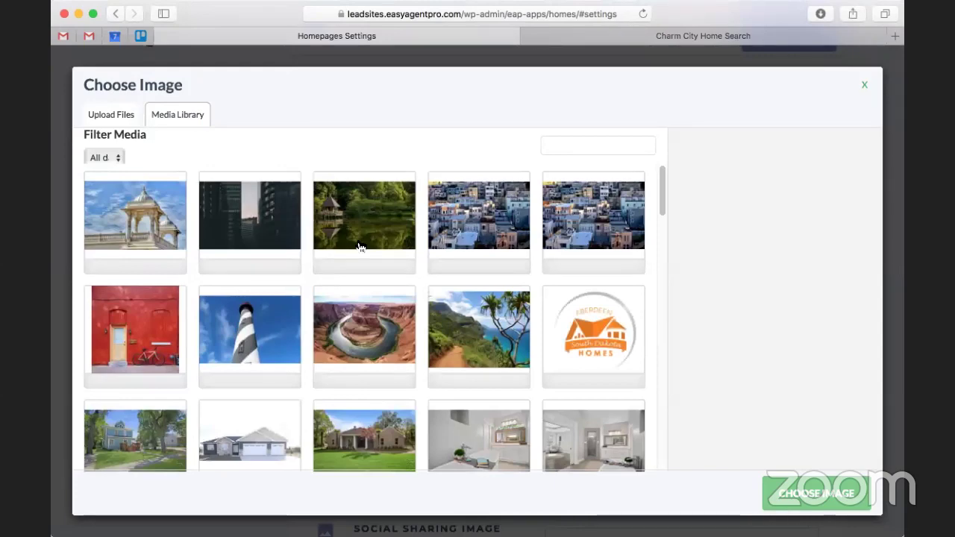
{"action": "scroll", "coordinate": [359, 247], "scroll_direction": "down", "scroll_amount": 2}
{"action": "scroll", "coordinate": [359, 247], "scroll_direction": "down", "scroll_amount": 5}
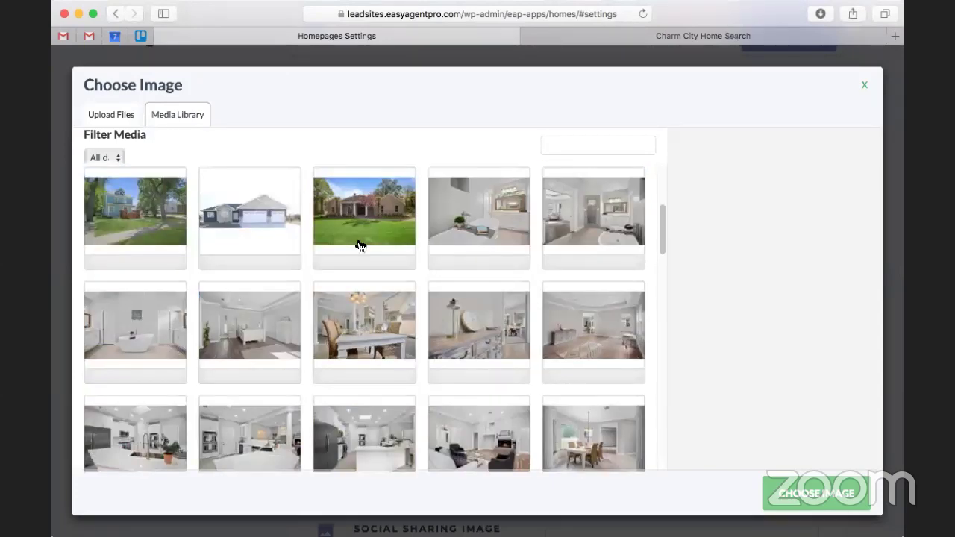
{"action": "scroll", "coordinate": [359, 247], "scroll_direction": "down", "scroll_amount": 10}
{"action": "scroll", "coordinate": [361, 247], "scroll_direction": "down", "scroll_amount": 3}
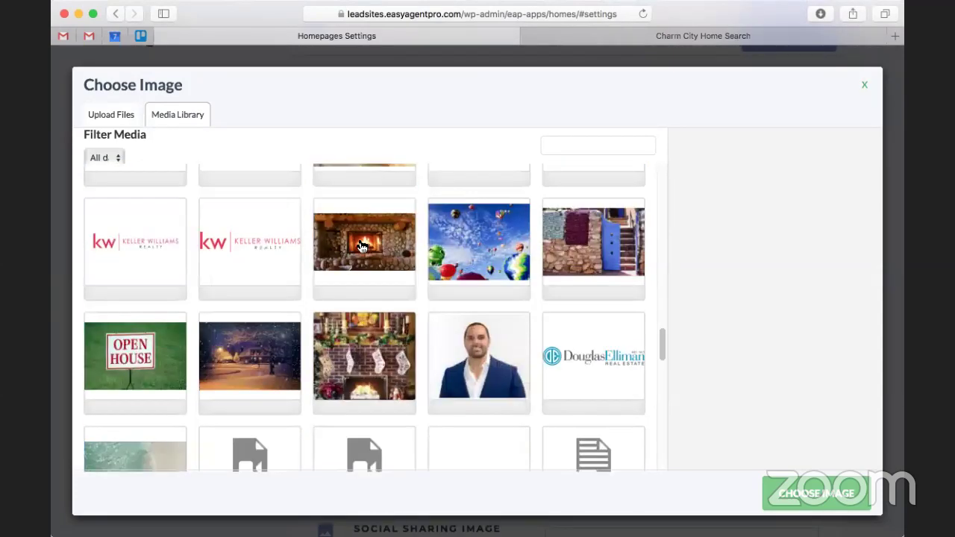
{"action": "left_click", "coordinate": [586, 237]}
{"action": "scroll", "coordinate": [768, 277], "scroll_direction": "down", "scroll_amount": 2}
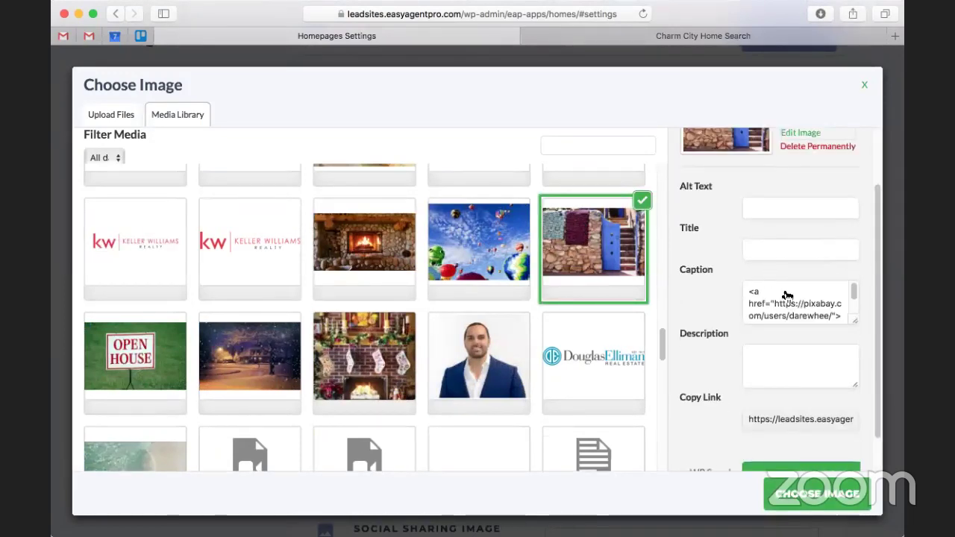
{"action": "scroll", "coordinate": [787, 297], "scroll_direction": "down", "scroll_amount": 1}
{"action": "scroll", "coordinate": [816, 464], "scroll_direction": "down", "scroll_amount": 1}
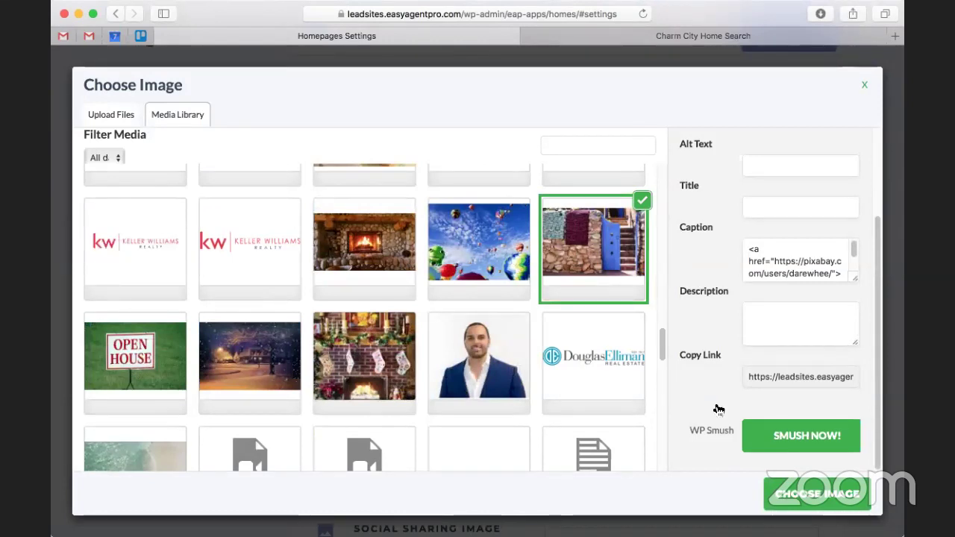
{"action": "left_click", "coordinate": [827, 507]}
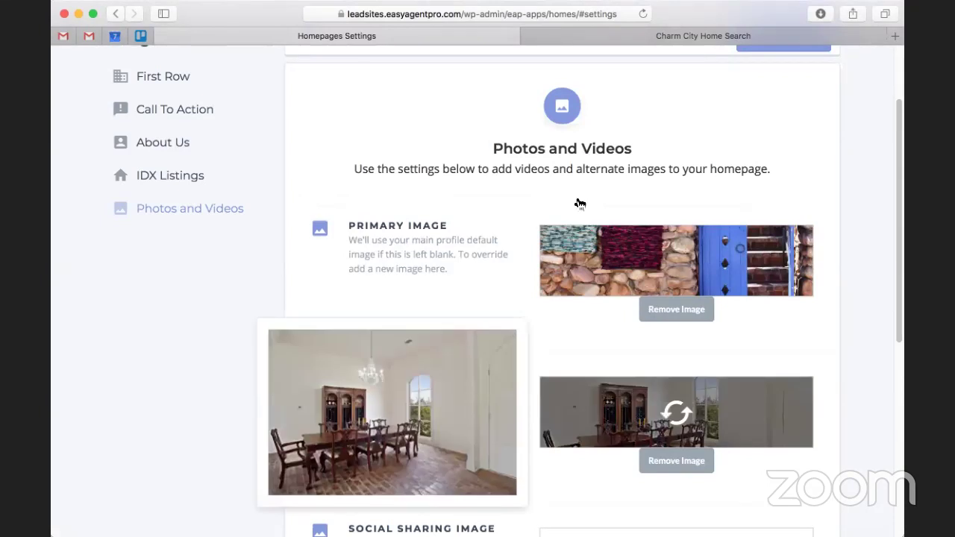
- Replace the secondary image with the media library photo of hot-air balloons in a blue sky
{"action": "scroll", "coordinate": [656, 246], "scroll_direction": "down", "scroll_amount": 1}
{"action": "mouse_move", "coordinate": [668, 259]}
{"action": "scroll", "coordinate": [668, 259], "scroll_direction": "down", "scroll_amount": 2}
{"action": "mouse_move", "coordinate": [587, 313]}
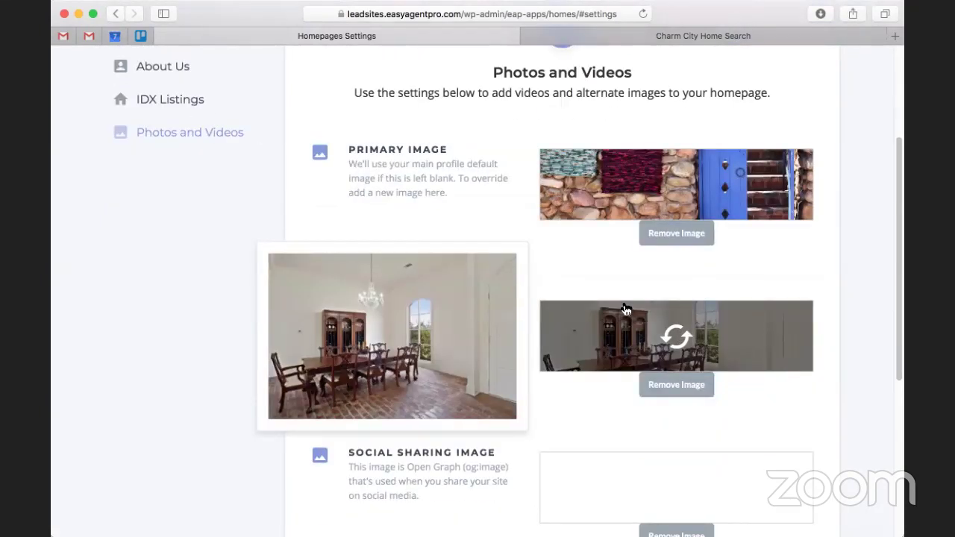
{"action": "left_click", "coordinate": [561, 301]}
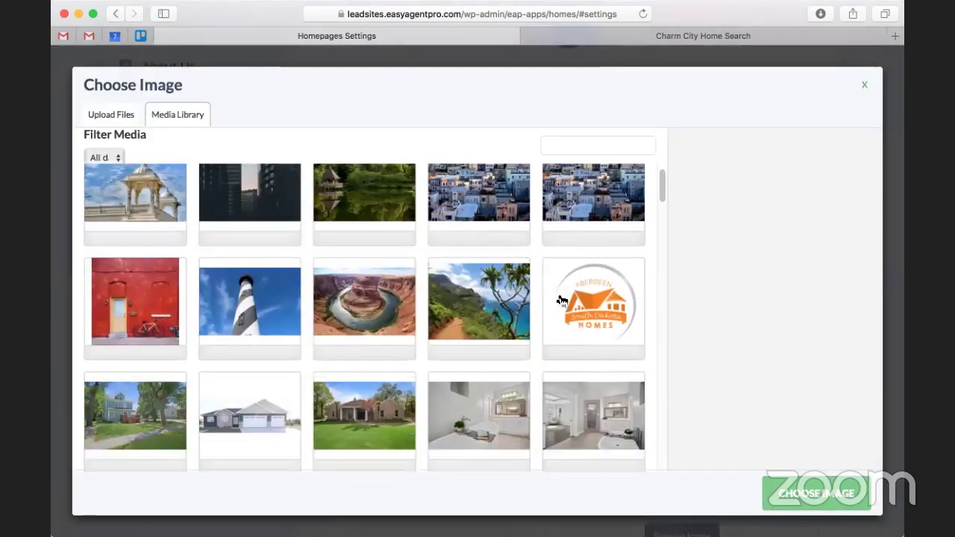
{"action": "scroll", "coordinate": [562, 300], "scroll_direction": "down", "scroll_amount": 10}
{"action": "scroll", "coordinate": [562, 301], "scroll_direction": "down", "scroll_amount": 3}
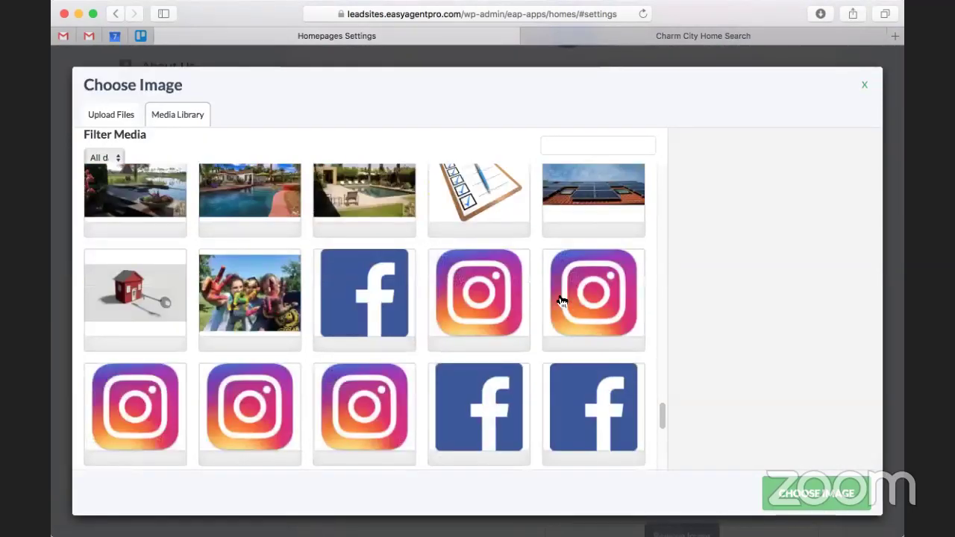
{"action": "scroll", "coordinate": [562, 300], "scroll_direction": "up", "scroll_amount": 3}
{"action": "scroll", "coordinate": [562, 301], "scroll_direction": "up", "scroll_amount": 1}
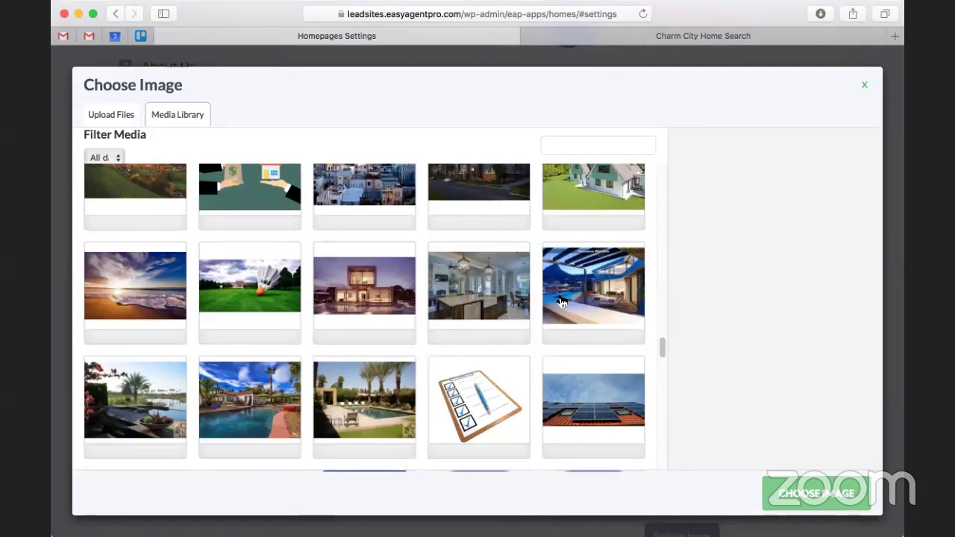
{"action": "scroll", "coordinate": [562, 301], "scroll_direction": "up", "scroll_amount": 3}
{"action": "scroll", "coordinate": [562, 301], "scroll_direction": "up", "scroll_amount": 3}
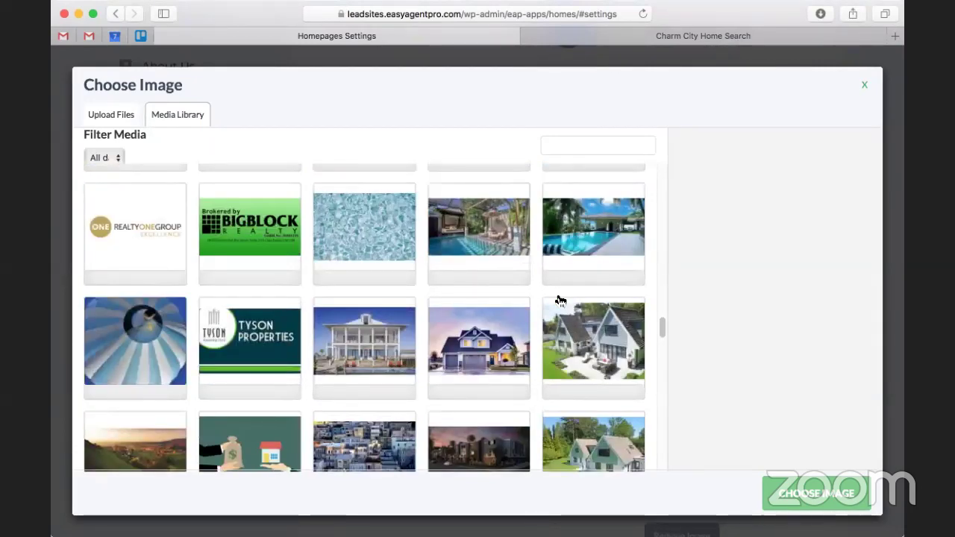
{"action": "scroll", "coordinate": [561, 300], "scroll_direction": "up", "scroll_amount": 2}
{"action": "scroll", "coordinate": [561, 301], "scroll_direction": "up", "scroll_amount": 3}
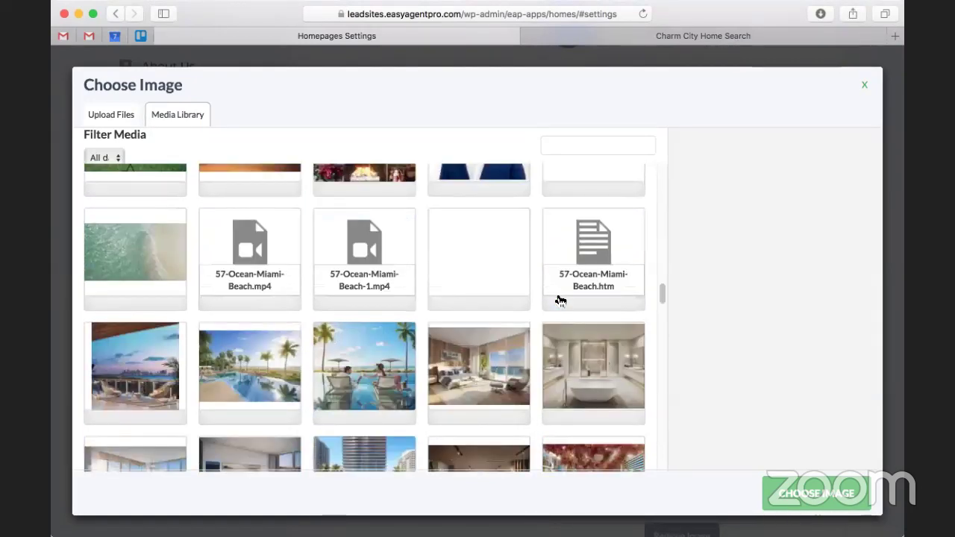
{"action": "scroll", "coordinate": [433, 266], "scroll_direction": "up", "scroll_amount": 3}
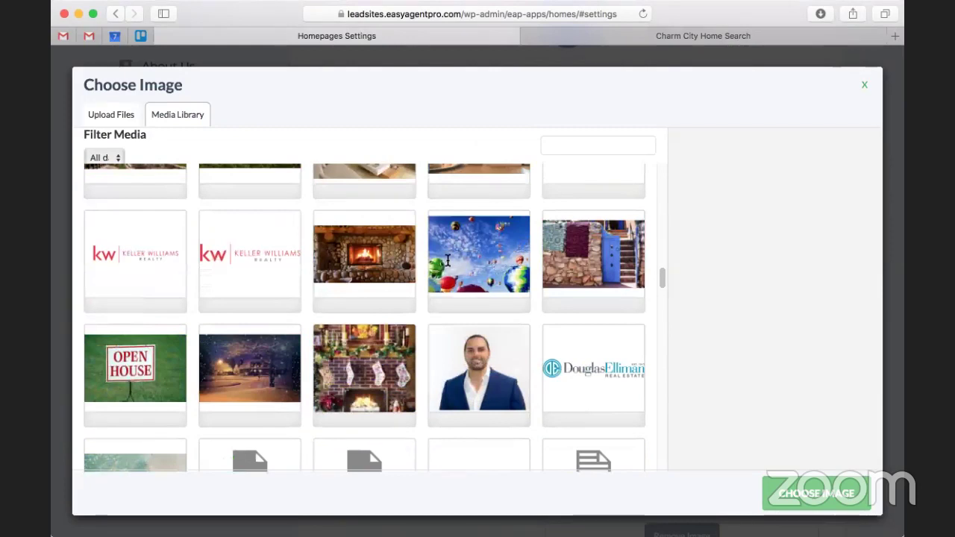
{"action": "left_click", "coordinate": [449, 266]}
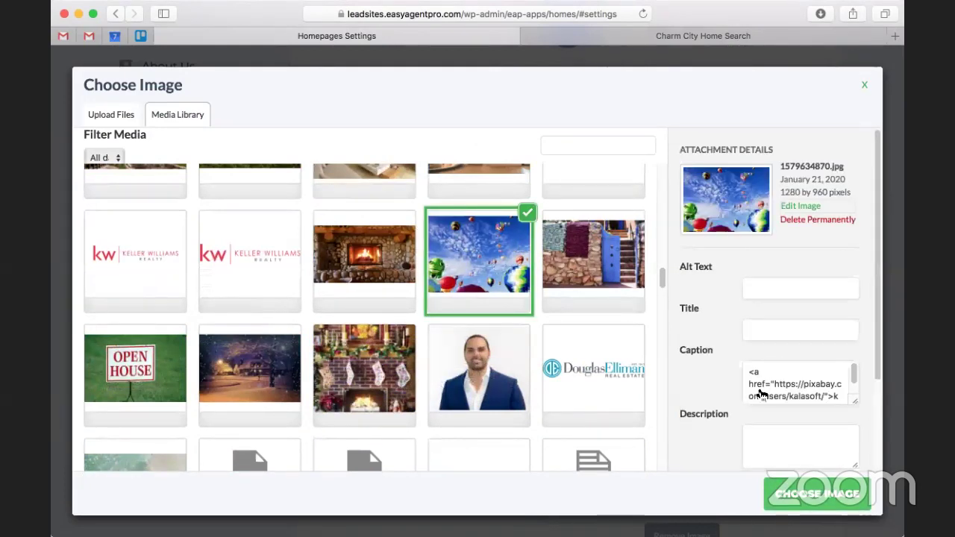
{"action": "left_click", "coordinate": [838, 506]}
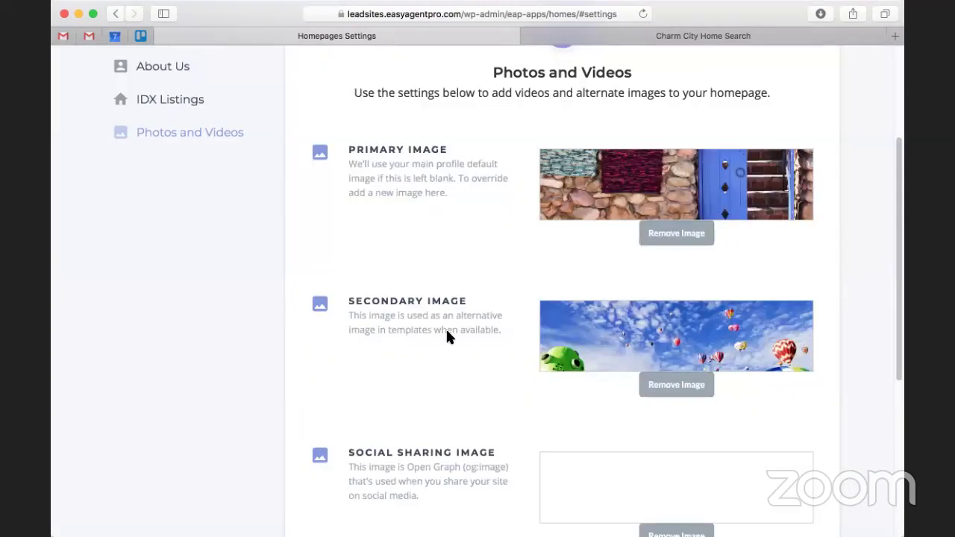
- Set the social sharing image to the stone wall and blue door photo, and save the homepage settings
{"action": "scroll", "coordinate": [448, 338], "scroll_direction": "down", "scroll_amount": 3}
{"action": "scroll", "coordinate": [451, 337], "scroll_direction": "down", "scroll_amount": 2}
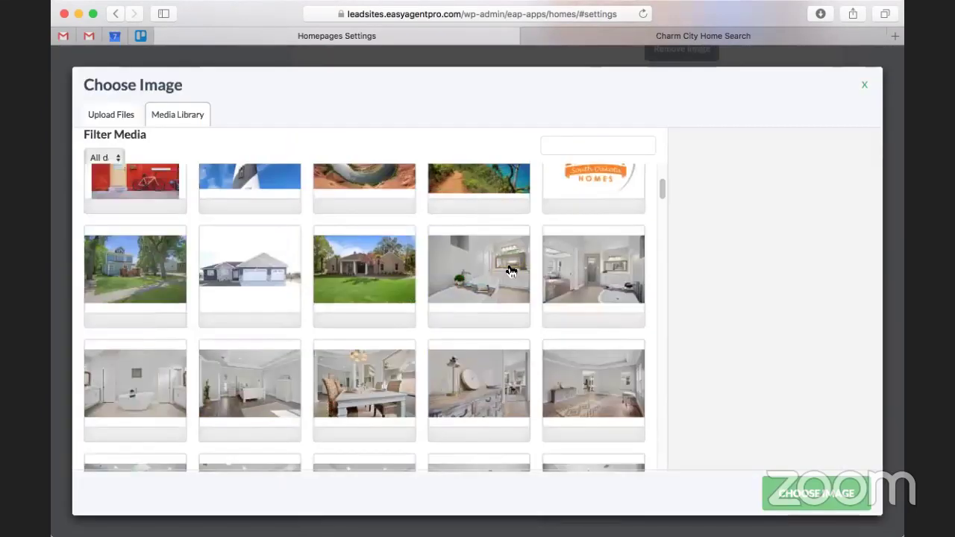
{"action": "scroll", "coordinate": [512, 270], "scroll_direction": "down", "scroll_amount": 3}
{"action": "scroll", "coordinate": [511, 270], "scroll_direction": "up", "scroll_amount": 4}
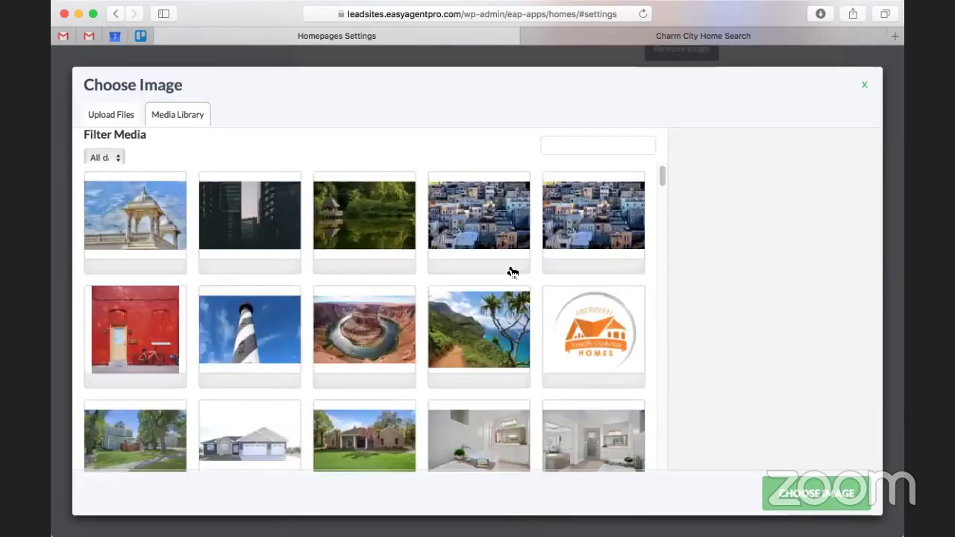
{"action": "scroll", "coordinate": [513, 272], "scroll_direction": "down", "scroll_amount": 5}
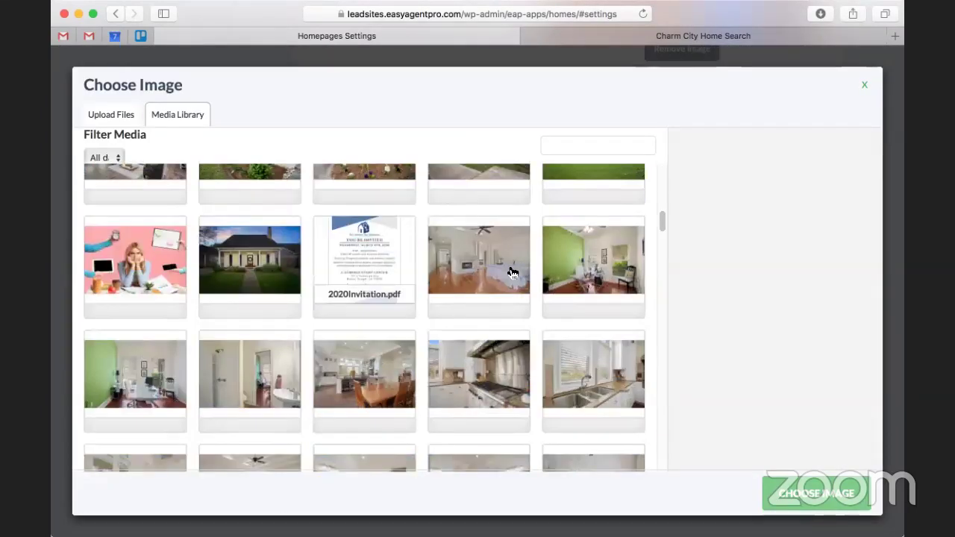
{"action": "scroll", "coordinate": [513, 272], "scroll_direction": "down", "scroll_amount": 5}
{"action": "scroll", "coordinate": [513, 271], "scroll_direction": "down", "scroll_amount": 3}
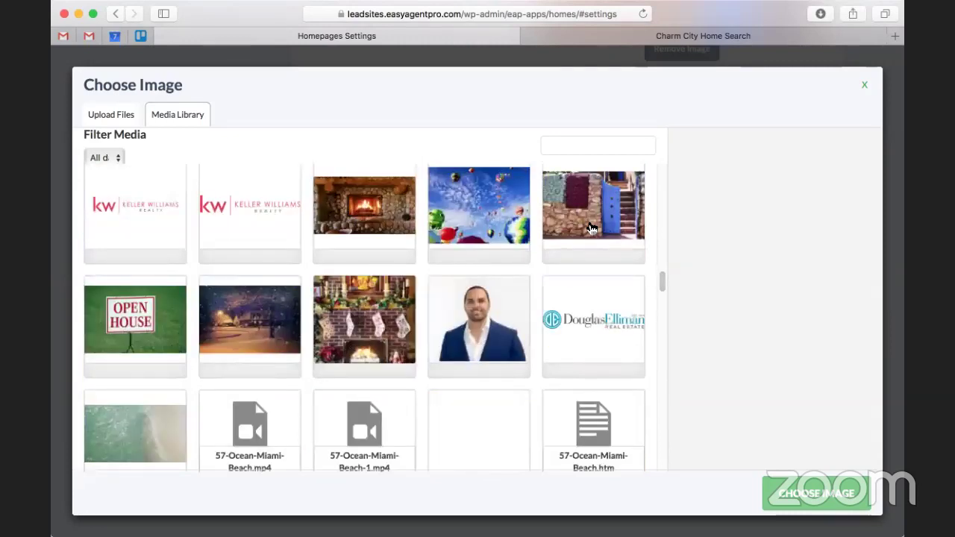
{"action": "left_click", "coordinate": [820, 499]}
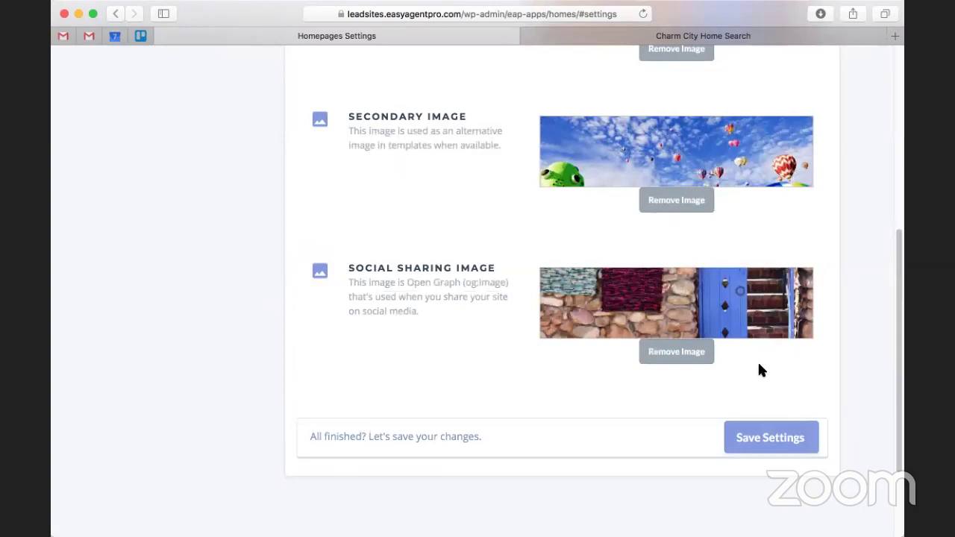
{"action": "left_click", "coordinate": [784, 445]}
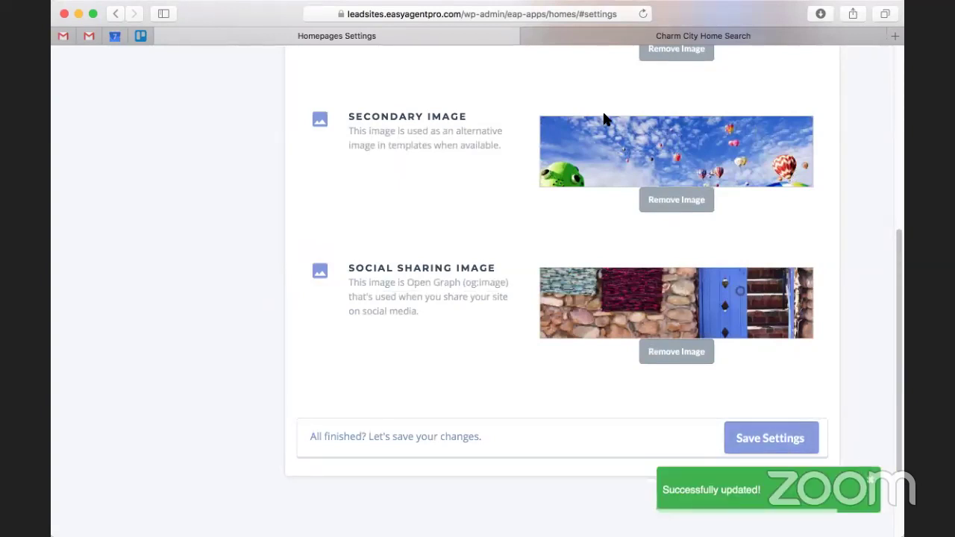
- Review the live homepage's map and listings, and check the secondary photo in the Meet our Team section
{"action": "left_click", "coordinate": [668, 37]}
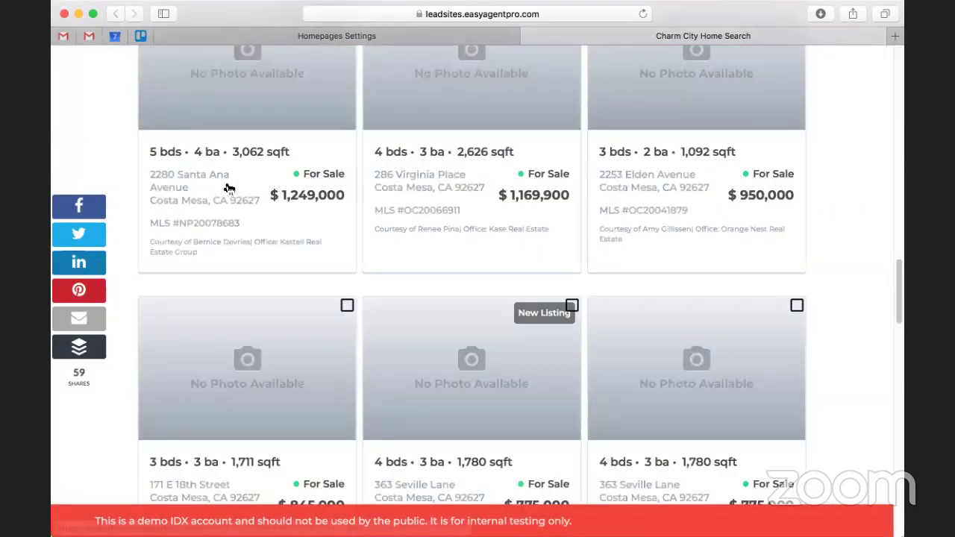
{"action": "scroll", "coordinate": [228, 186], "scroll_direction": "up", "scroll_amount": 10}
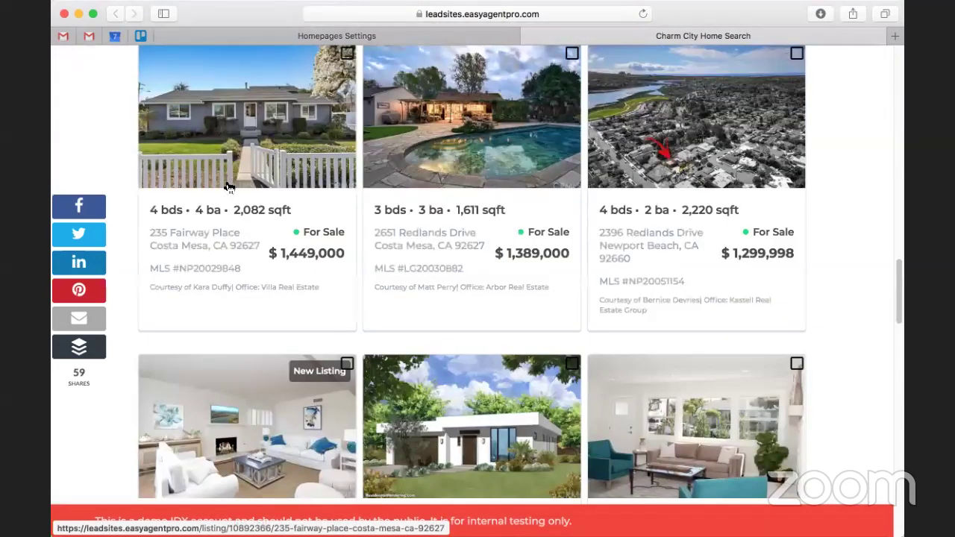
{"action": "scroll", "coordinate": [774, 232], "scroll_direction": "up", "scroll_amount": 3}
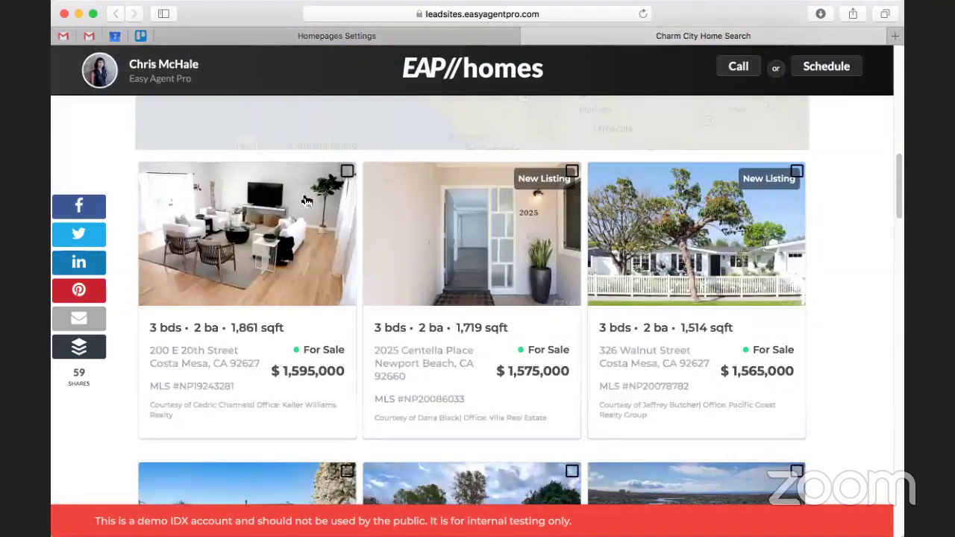
{"action": "scroll", "coordinate": [792, 281], "scroll_direction": "up", "scroll_amount": 4}
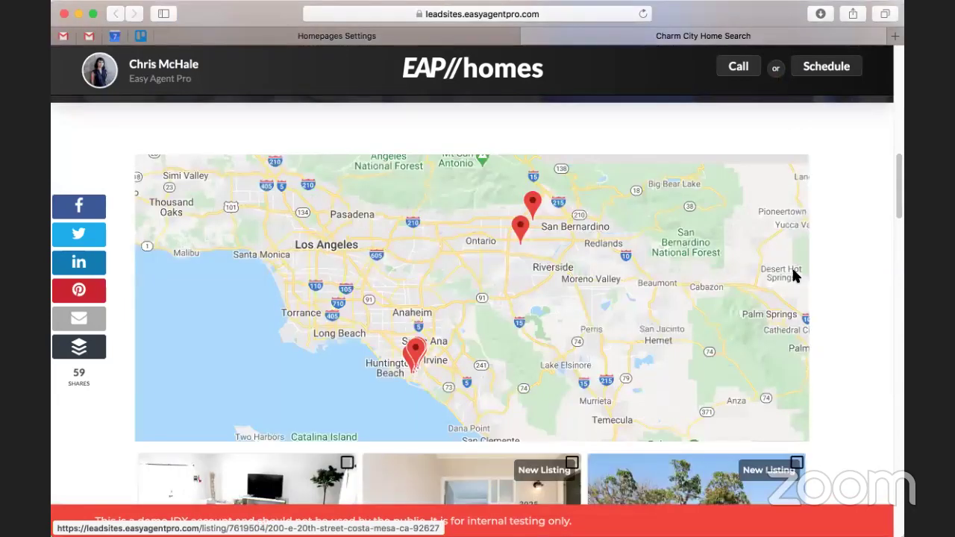
{"action": "scroll", "coordinate": [793, 273], "scroll_direction": "down", "scroll_amount": 5}
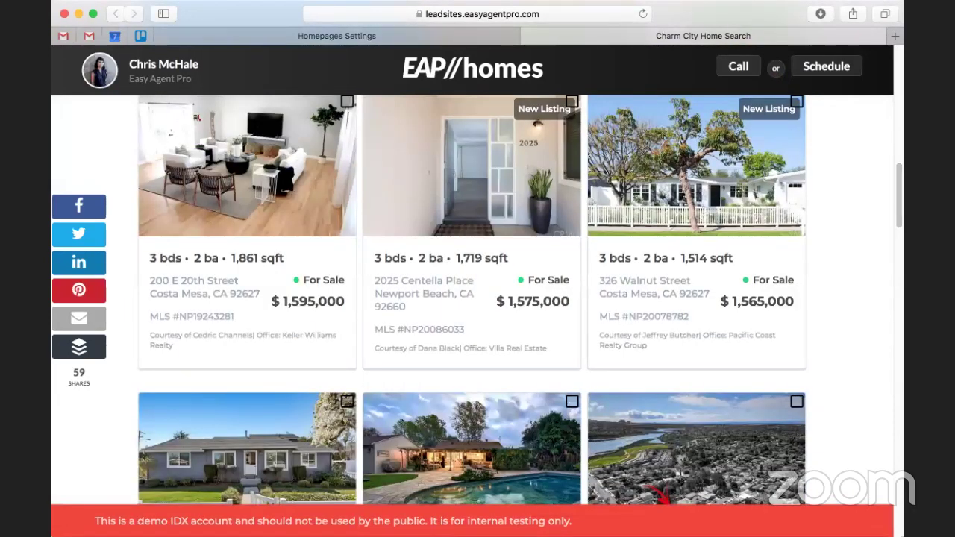
{"action": "scroll", "coordinate": [901, 323], "scroll_direction": "down", "scroll_amount": 6}
{"action": "scroll", "coordinate": [842, 194], "scroll_direction": "down", "scroll_amount": 5}
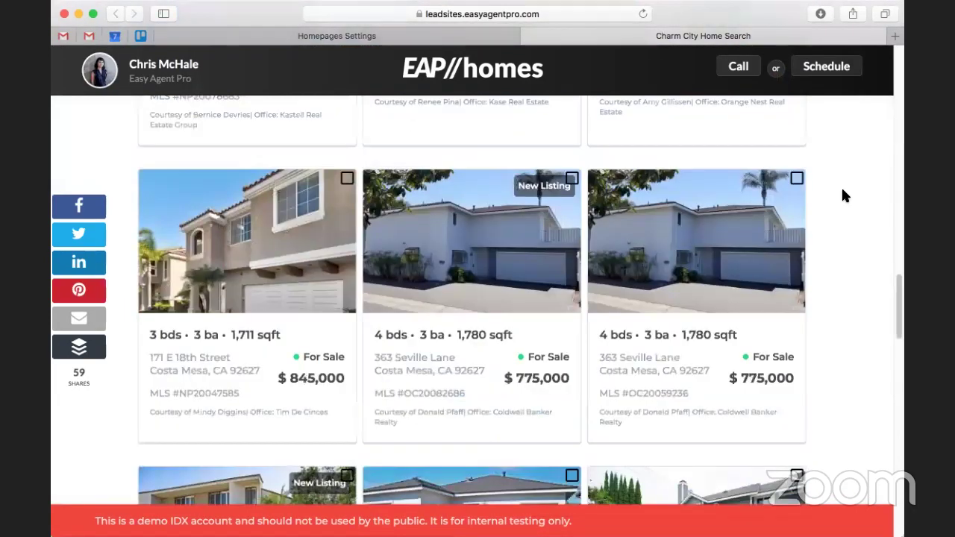
{"action": "scroll", "coordinate": [844, 196], "scroll_direction": "down", "scroll_amount": 8}
{"action": "scroll", "coordinate": [842, 196], "scroll_direction": "down", "scroll_amount": 5}
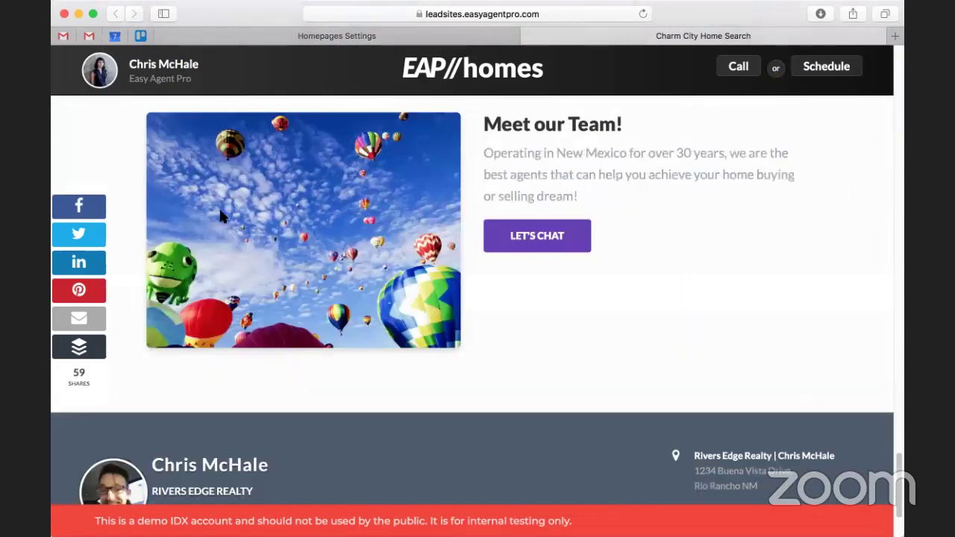
{"action": "scroll", "coordinate": [532, 291], "scroll_direction": "down", "scroll_amount": 3}
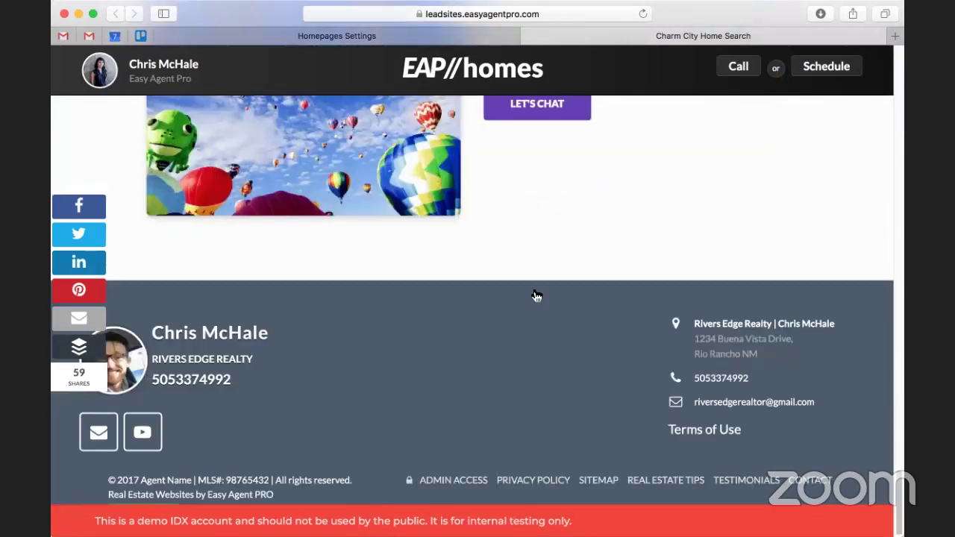
- Check the primary image behind the live homepage's headline and search box
{"action": "scroll", "coordinate": [534, 293], "scroll_direction": "up", "scroll_amount": 10}
{"action": "scroll", "coordinate": [479, 295], "scroll_direction": "up", "scroll_amount": 6}
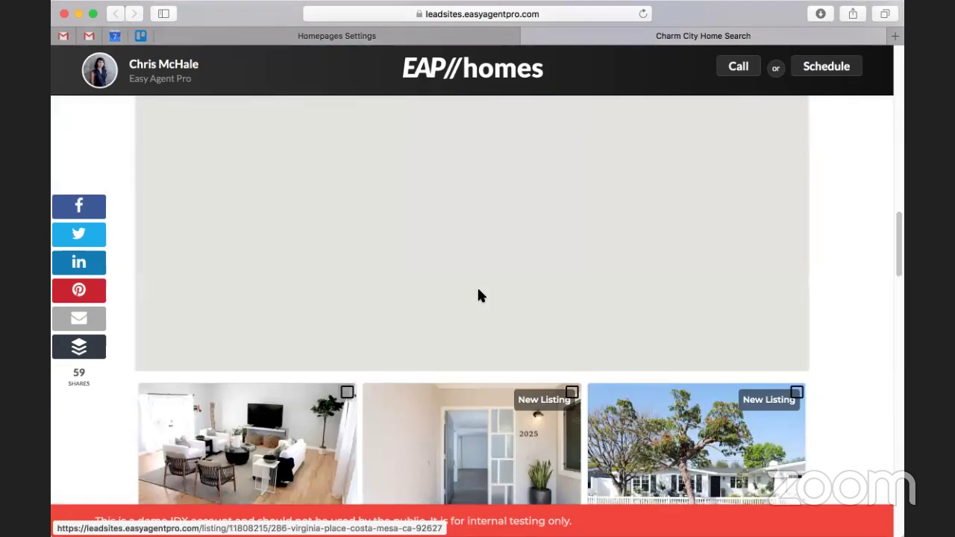
{"action": "scroll", "coordinate": [480, 296], "scroll_direction": "up", "scroll_amount": 8}
{"action": "scroll", "coordinate": [573, 313], "scroll_direction": "down", "scroll_amount": 2}
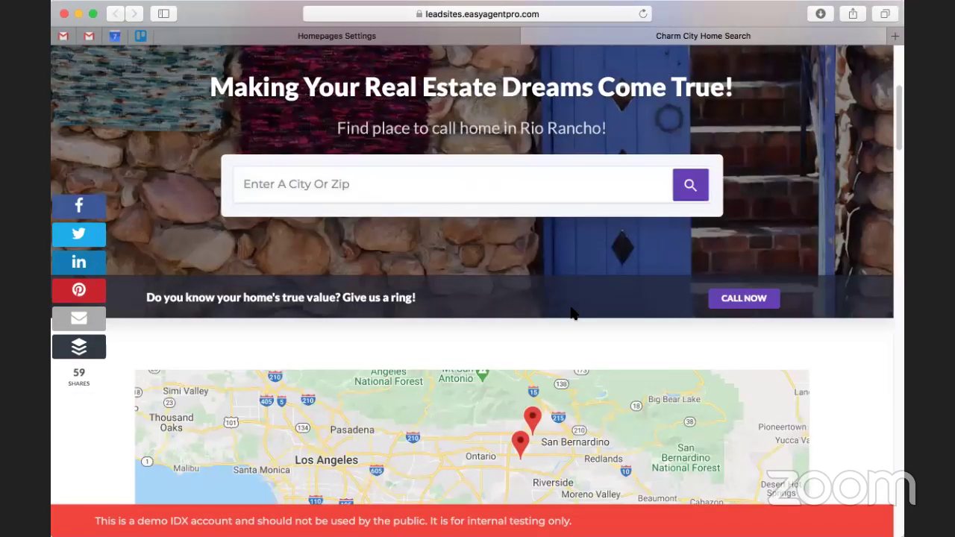
- Return to the homepage settings and leave them for the LeadSite Apps page
{"action": "left_click", "coordinate": [409, 43]}
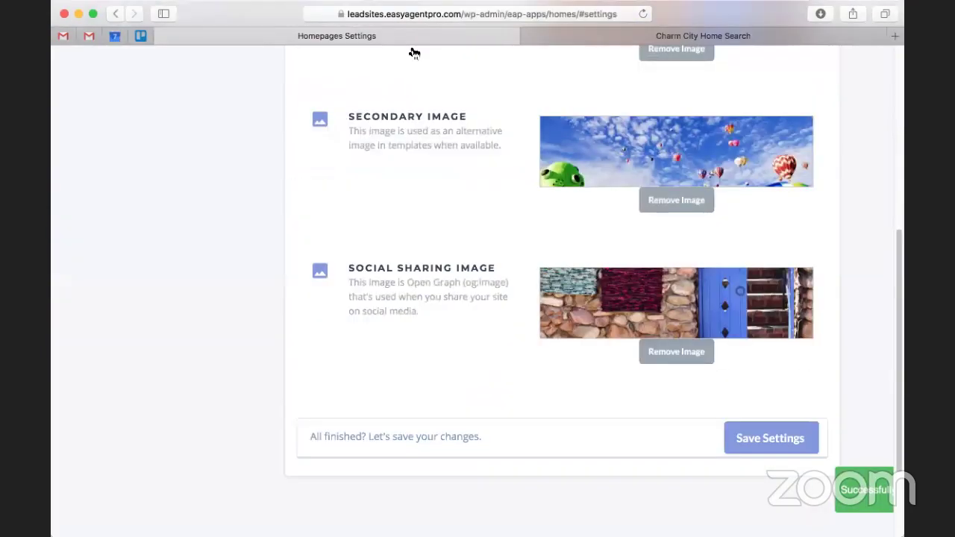
{"action": "scroll", "coordinate": [281, 249], "scroll_direction": "up", "scroll_amount": 1}
{"action": "scroll", "coordinate": [281, 248], "scroll_direction": "up", "scroll_amount": 5}
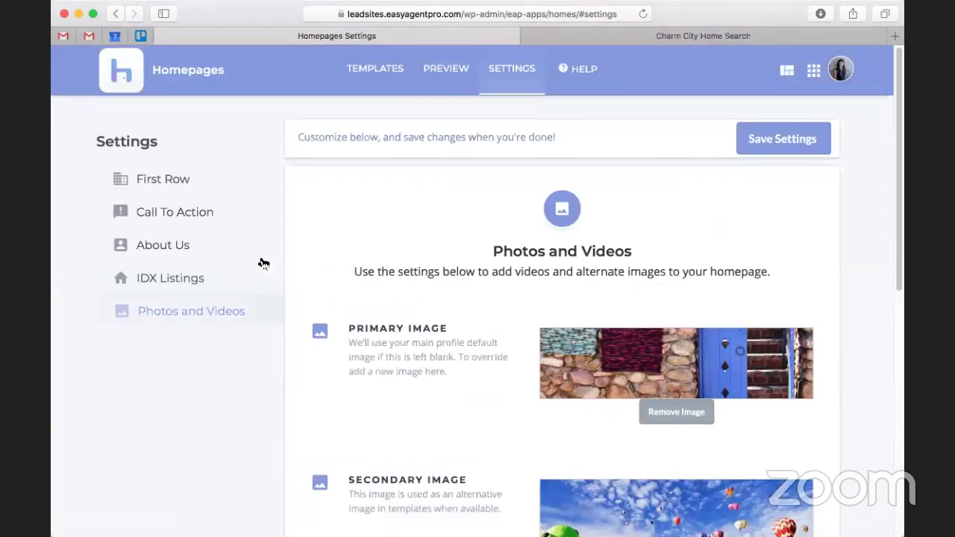
{"action": "left_click", "coordinate": [814, 71]}
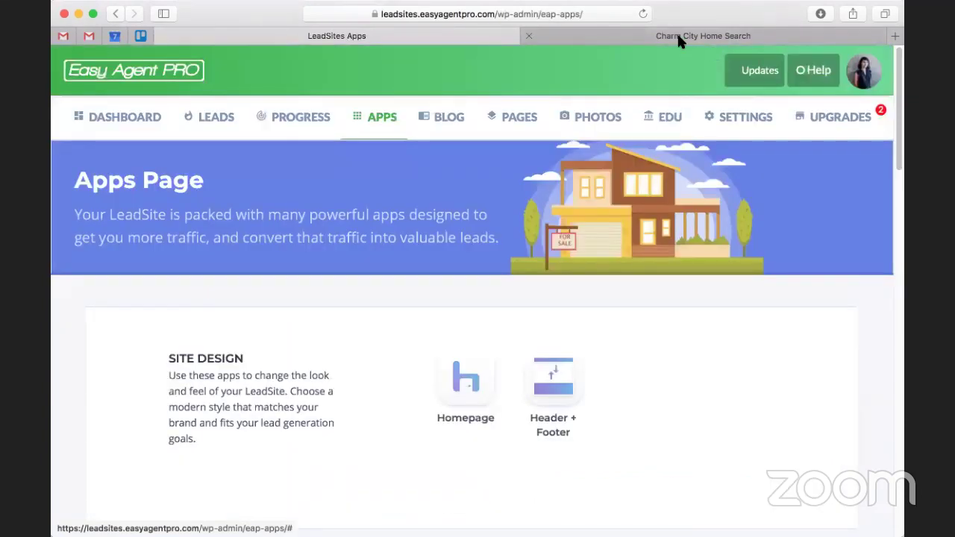
- Look over the live homepage's header and hero banner, and skim the apps offered on the Apps page
{"action": "left_click", "coordinate": [679, 37]}
{"action": "scroll", "coordinate": [686, 228], "scroll_direction": "up", "scroll_amount": 2}
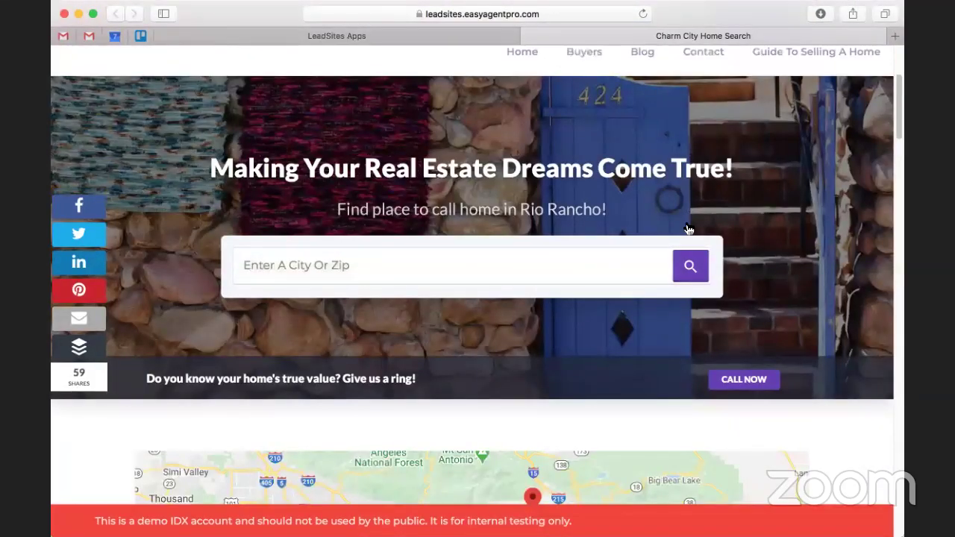
{"action": "scroll", "coordinate": [527, 154], "scroll_direction": "up", "scroll_amount": 3}
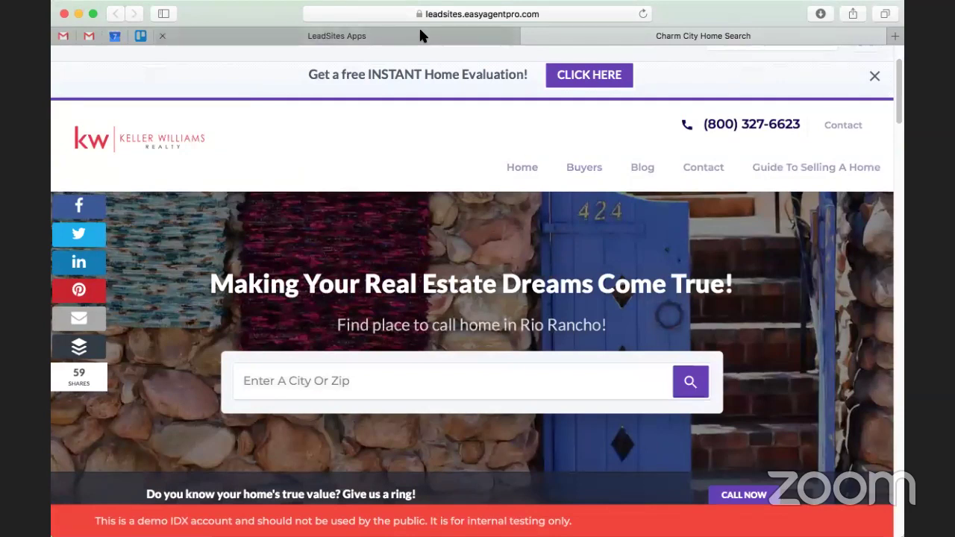
{"action": "left_click", "coordinate": [420, 36]}
{"action": "scroll", "coordinate": [512, 186], "scroll_direction": "down", "scroll_amount": 10}
{"action": "scroll", "coordinate": [623, 161], "scroll_direction": "up", "scroll_amount": 10}
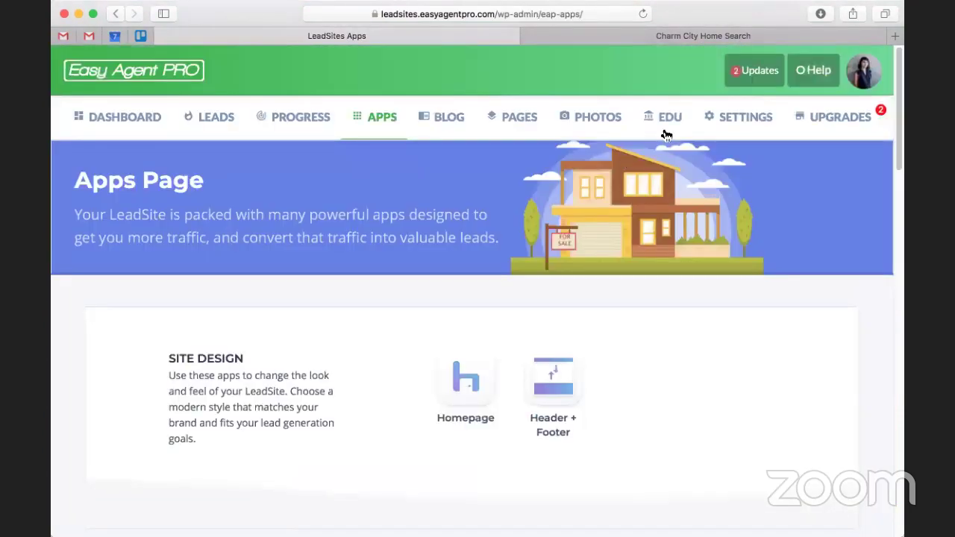
- Open the LeadSite's color settings and check how the brand color is used on the live homepage
{"action": "left_click", "coordinate": [750, 117]}
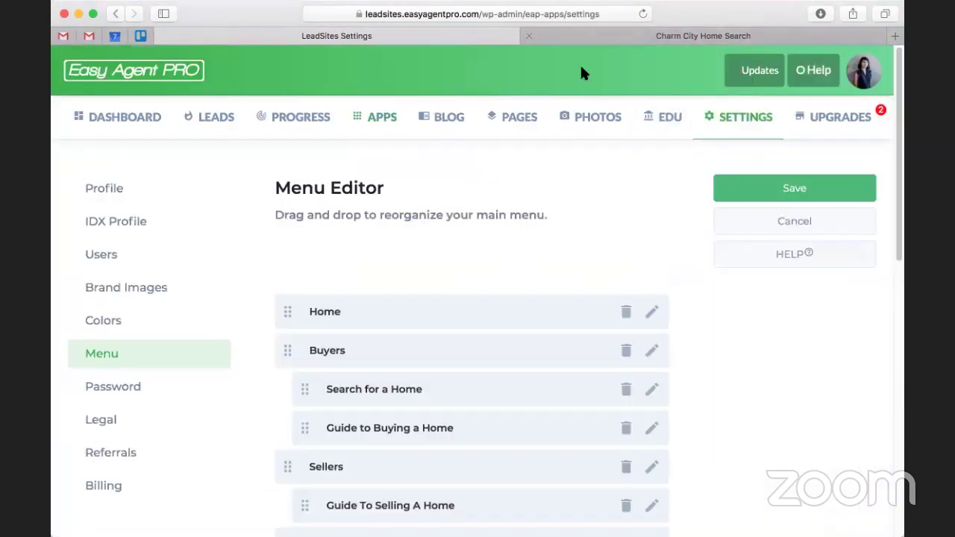
{"action": "left_click", "coordinate": [107, 319]}
{"action": "scroll", "coordinate": [284, 199], "scroll_direction": "down", "scroll_amount": 2}
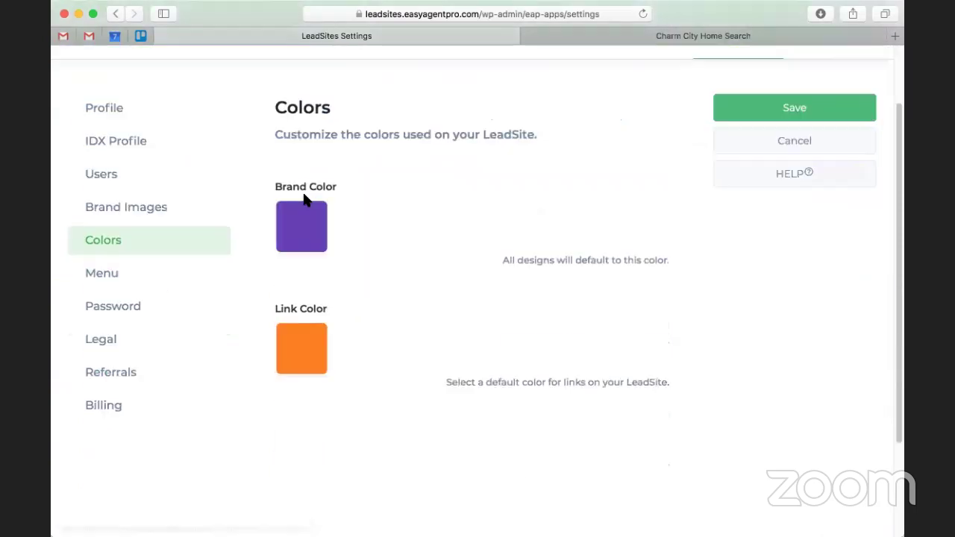
{"action": "left_click", "coordinate": [582, 39]}
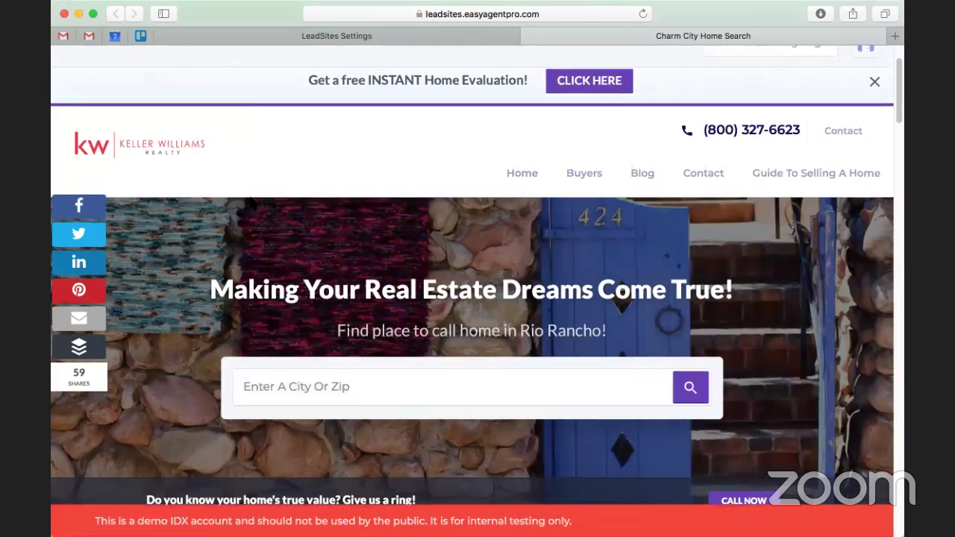
{"action": "scroll", "coordinate": [93, 144], "scroll_direction": "down", "scroll_amount": 1}
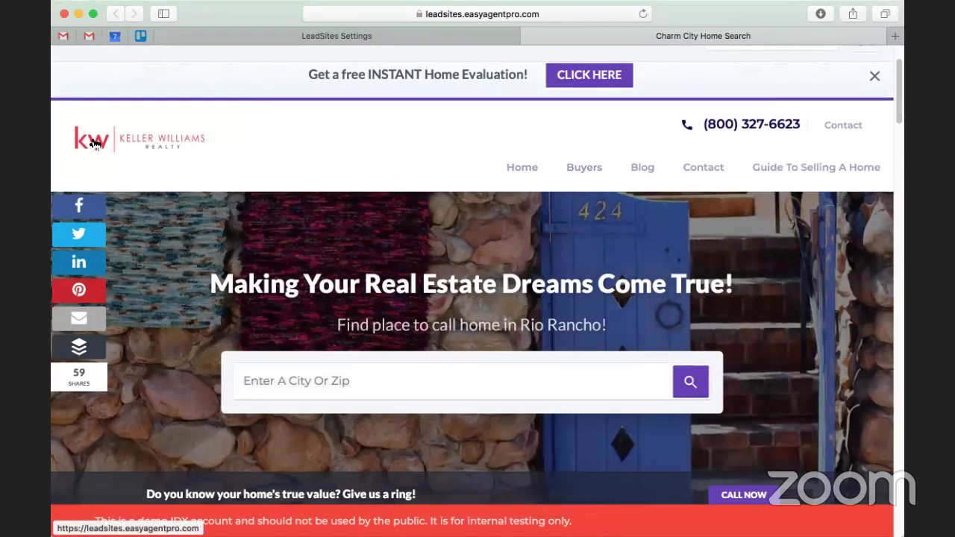
- Review the brand-colored elements on the live homepage, then set the LeadSite's brand color to light cyan #4DD0E1
{"action": "scroll", "coordinate": [93, 143], "scroll_direction": "down", "scroll_amount": 1}
{"action": "scroll", "coordinate": [94, 143], "scroll_direction": "down", "scroll_amount": 5}
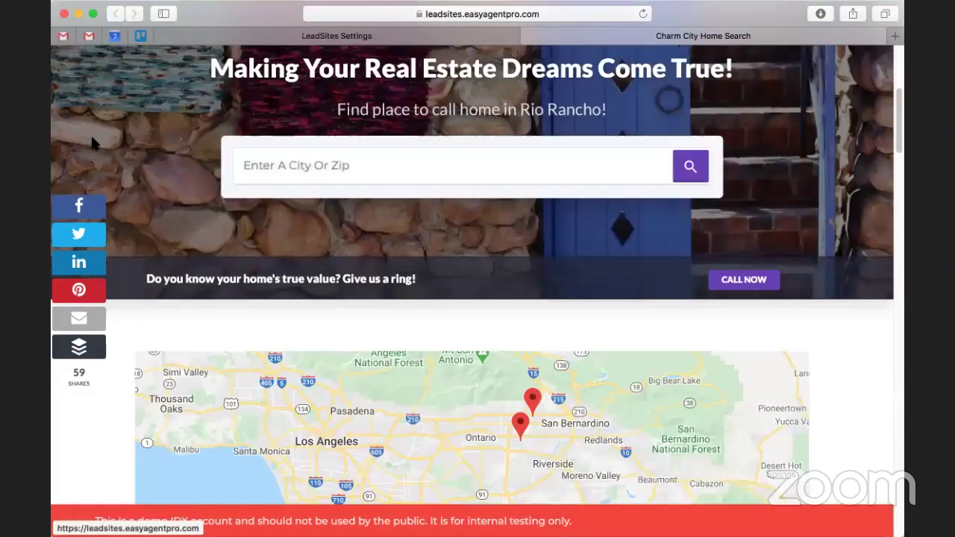
{"action": "scroll", "coordinate": [94, 143], "scroll_direction": "up", "scroll_amount": 5}
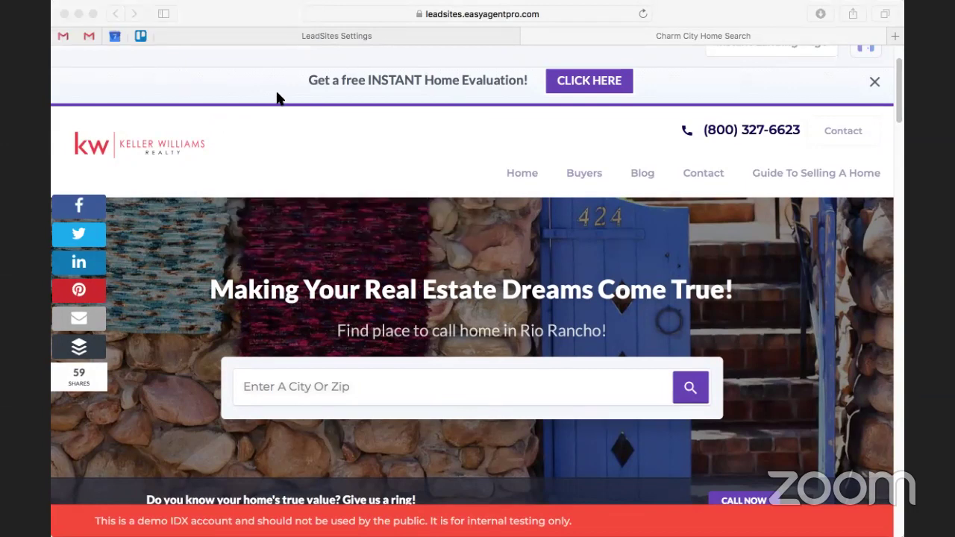
{"action": "left_click", "coordinate": [493, 27]}
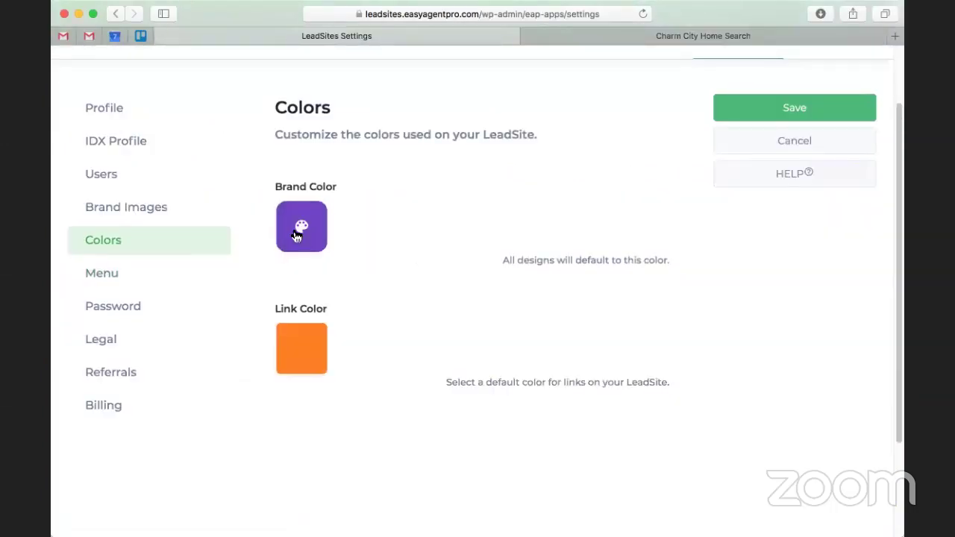
{"action": "left_click", "coordinate": [303, 228]}
{"action": "scroll", "coordinate": [753, 280], "scroll_direction": "down", "scroll_amount": 3}
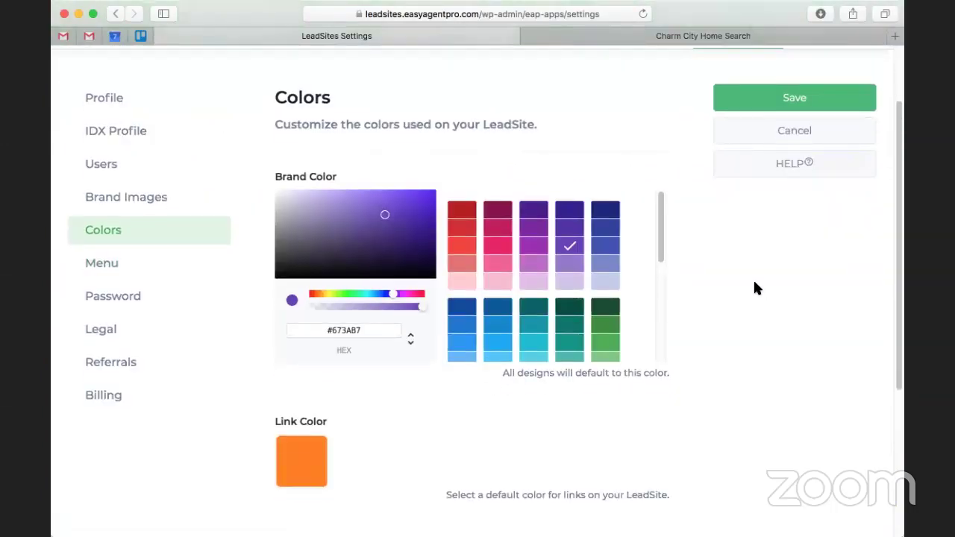
{"action": "left_click_drag", "start_coordinate": [657, 195], "coordinate": [634, 231]}
{"action": "left_click", "coordinate": [535, 231]}
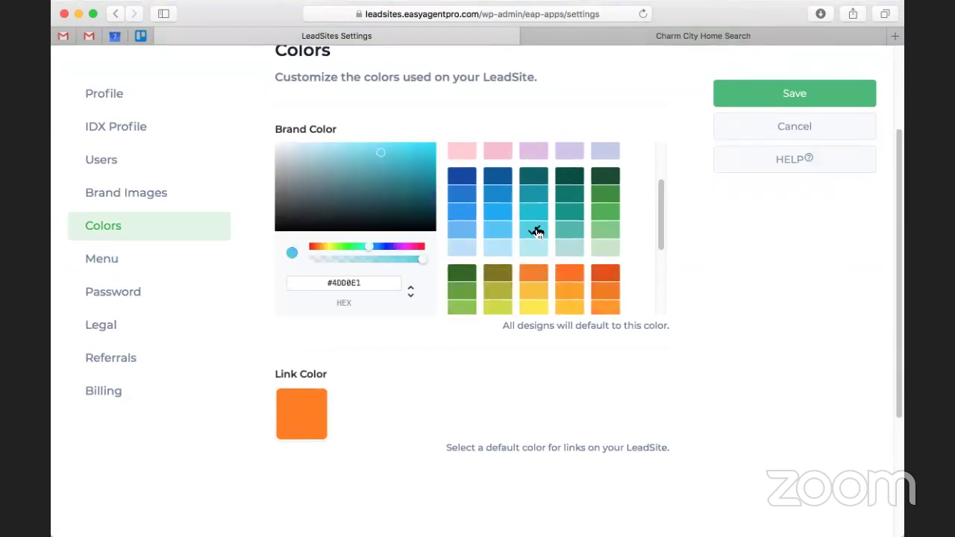
{"action": "left_click", "coordinate": [744, 242]}
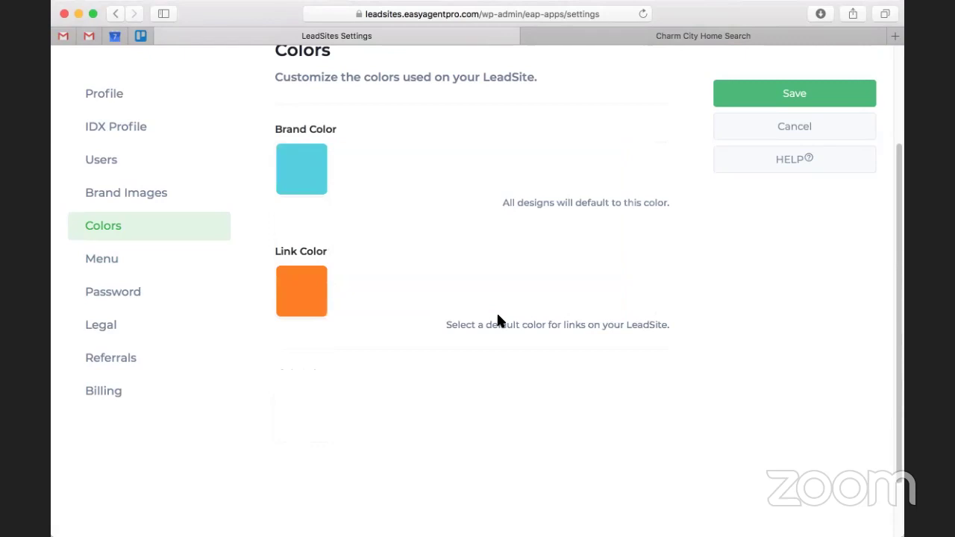
- Set the LeadSite's default link color to dark blue and save the color settings
{"action": "scroll", "coordinate": [499, 319], "scroll_direction": "down", "scroll_amount": 1}
{"action": "left_click", "coordinate": [303, 275]}
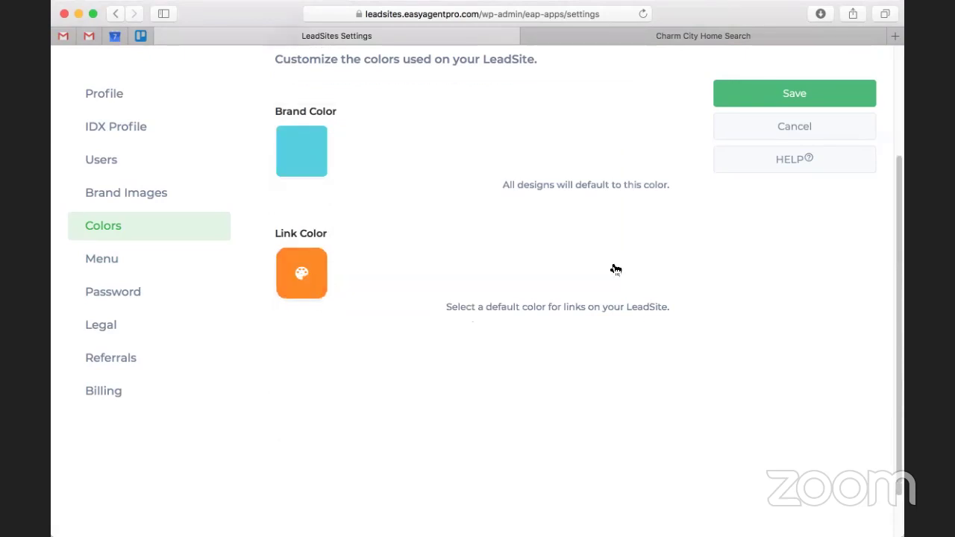
{"action": "scroll", "coordinate": [601, 270], "scroll_direction": "down", "scroll_amount": 5}
{"action": "scroll", "coordinate": [560, 279], "scroll_direction": "up", "scroll_amount": 3}
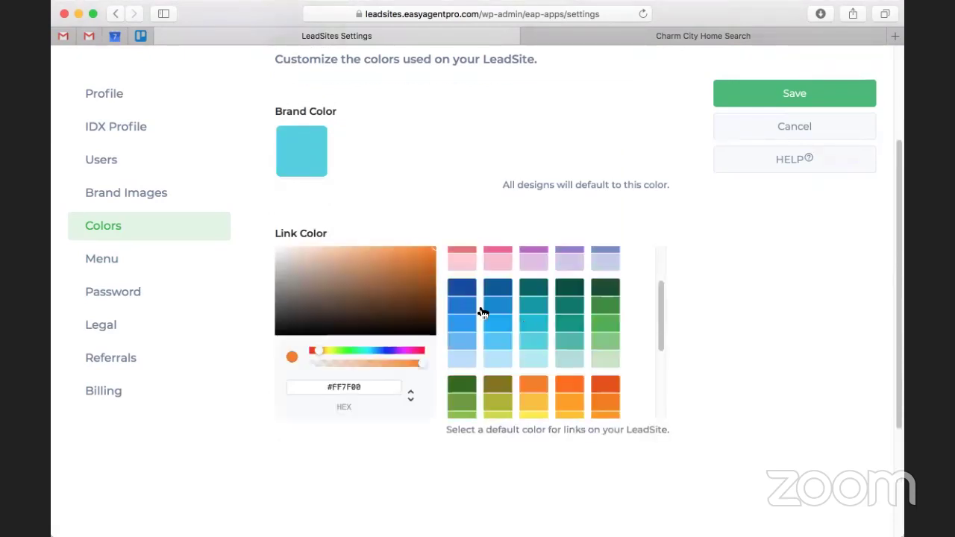
{"action": "left_click", "coordinate": [824, 256]}
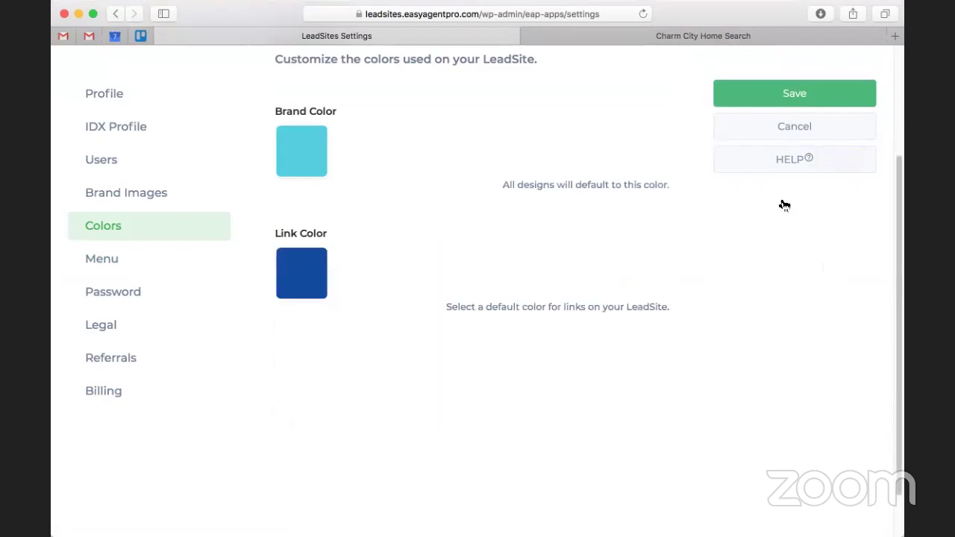
{"action": "left_click", "coordinate": [783, 94]}
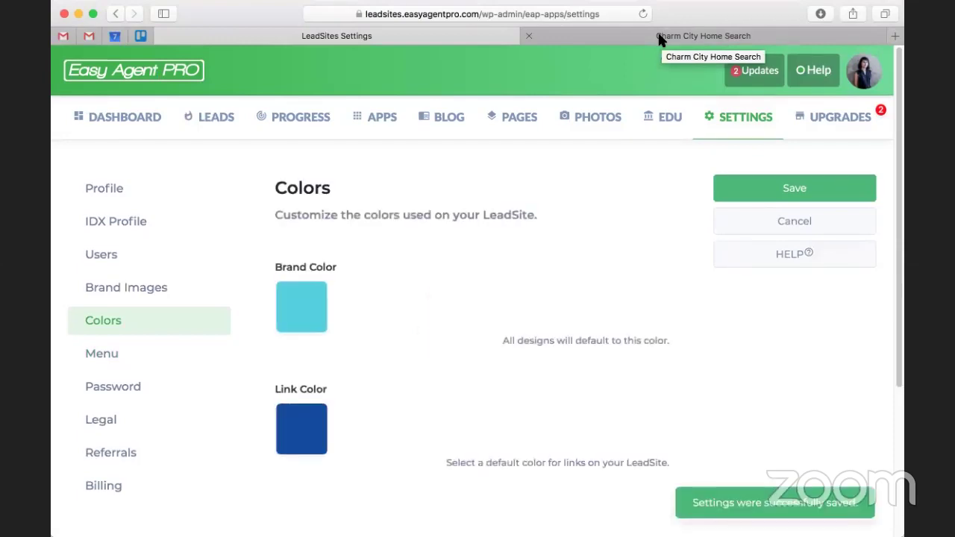
- Reload the live homepage and check the new colors from the header through the listings to the footer
{"action": "left_click", "coordinate": [660, 39]}
{"action": "left_click", "coordinate": [644, 14]}
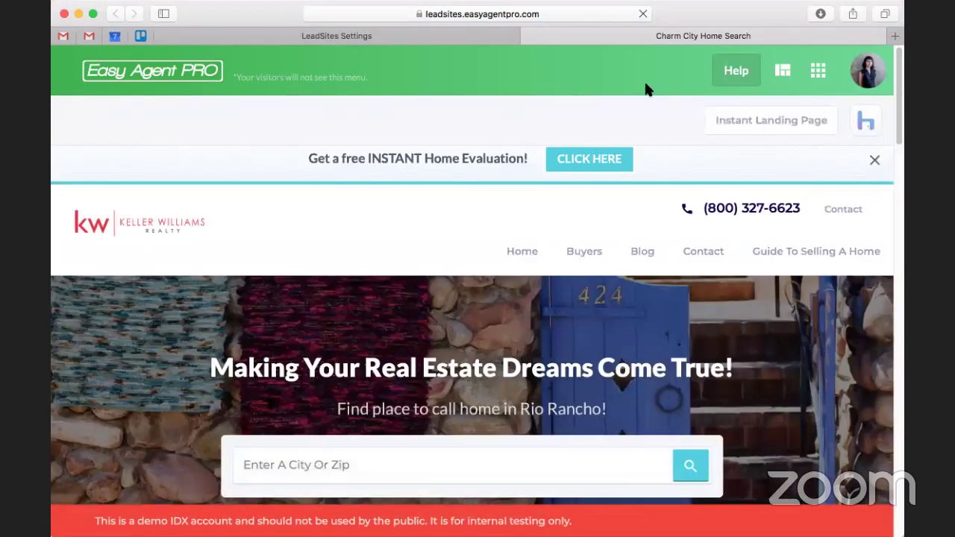
{"action": "scroll", "coordinate": [455, 273], "scroll_direction": "down", "scroll_amount": 1}
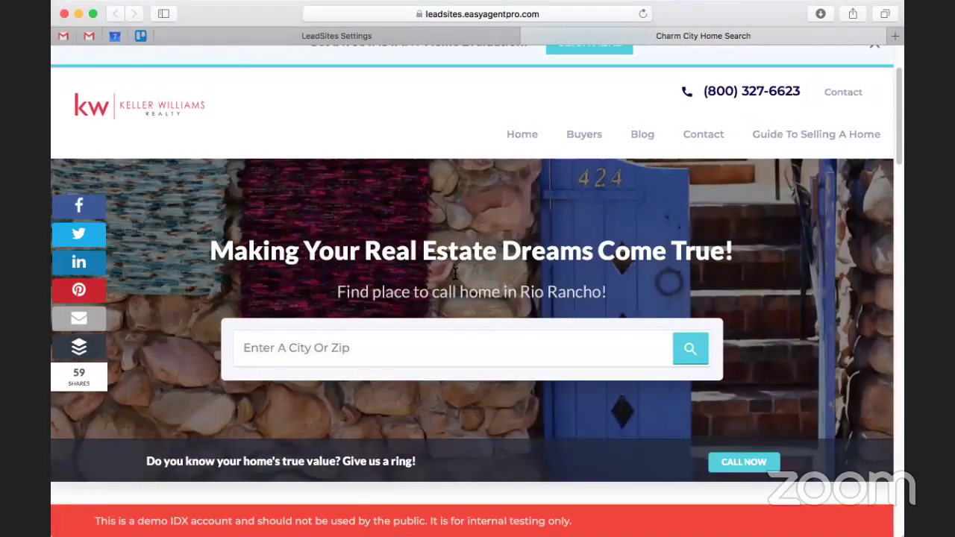
{"action": "scroll", "coordinate": [454, 273], "scroll_direction": "up", "scroll_amount": 1}
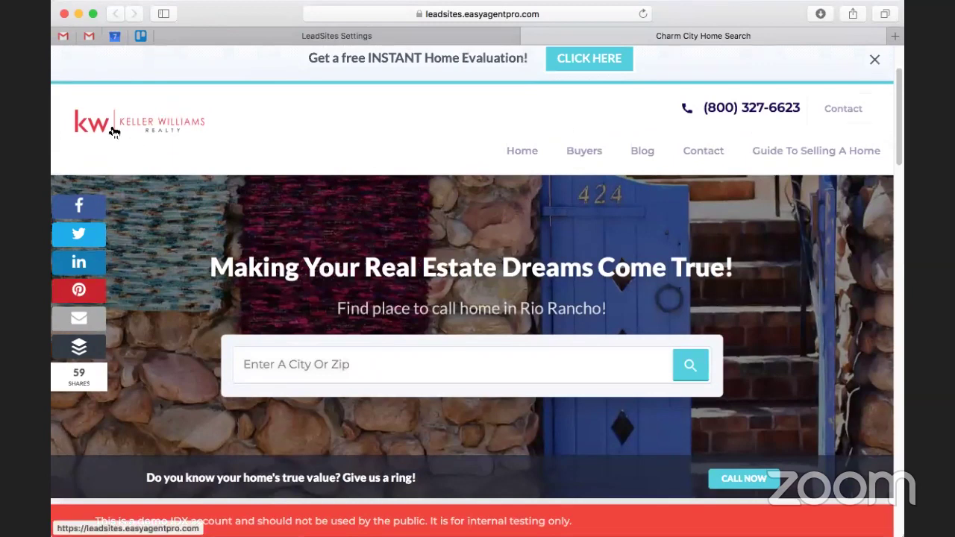
{"action": "scroll", "coordinate": [393, 143], "scroll_direction": "up", "scroll_amount": 1}
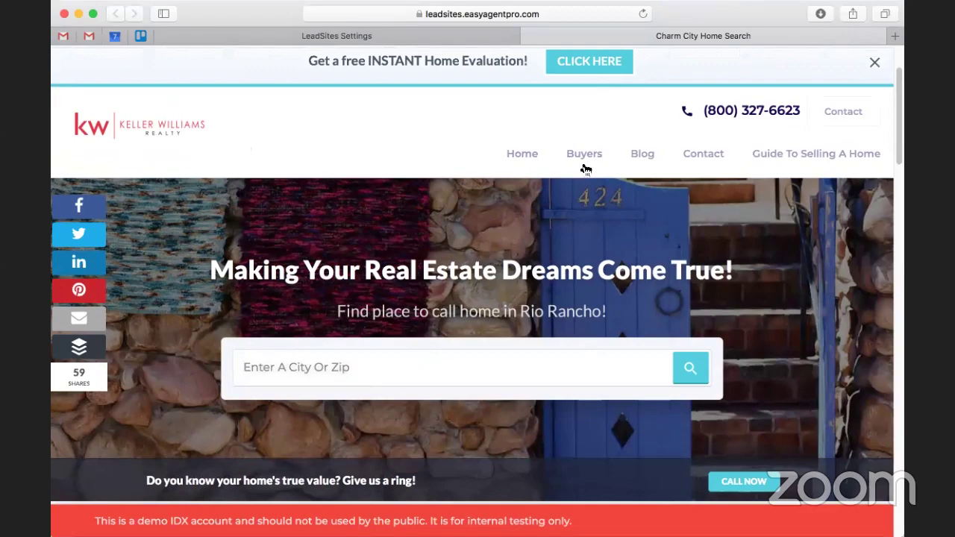
{"action": "scroll", "coordinate": [735, 299], "scroll_direction": "down", "scroll_amount": 2}
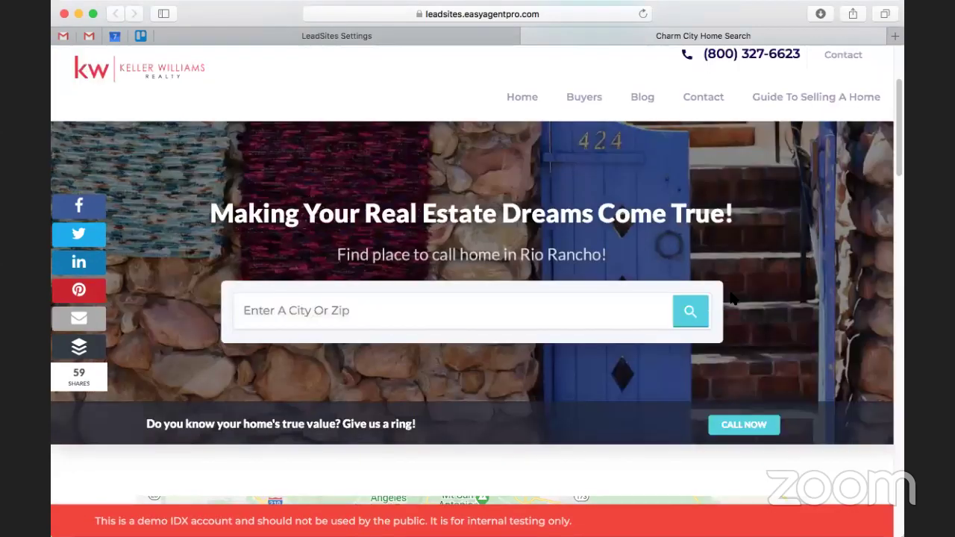
{"action": "scroll", "coordinate": [734, 298], "scroll_direction": "down", "scroll_amount": 10}
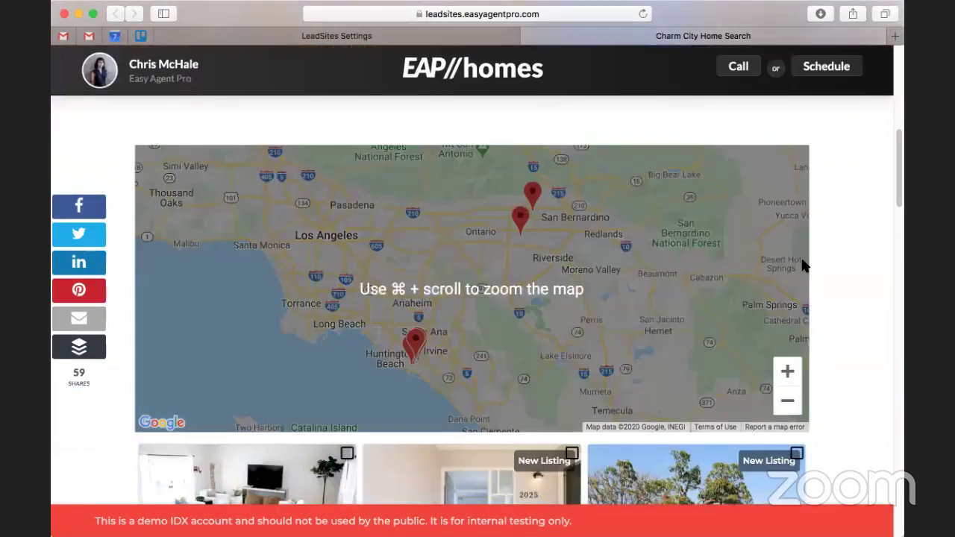
{"action": "scroll", "coordinate": [804, 265], "scroll_direction": "down", "scroll_amount": 20}
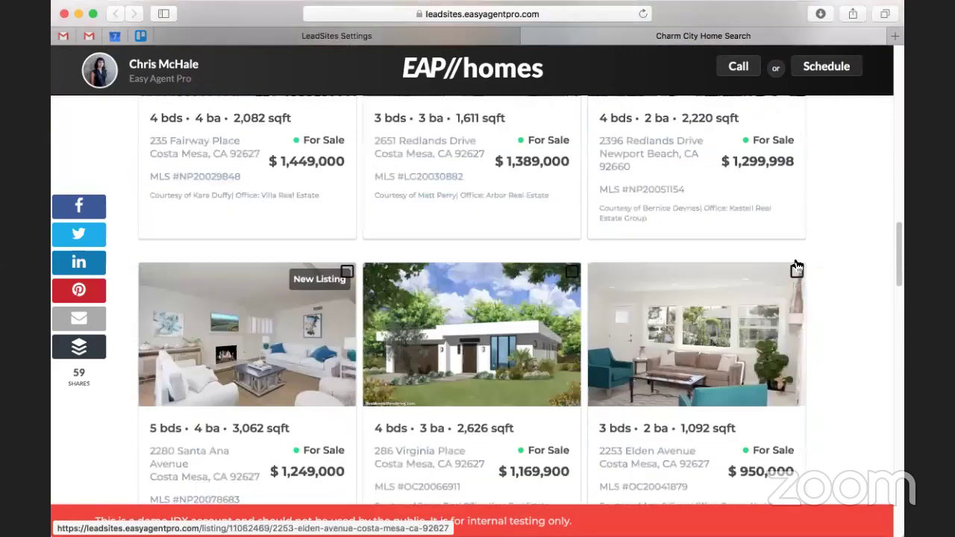
{"action": "scroll", "coordinate": [799, 262], "scroll_direction": "down", "scroll_amount": 20}
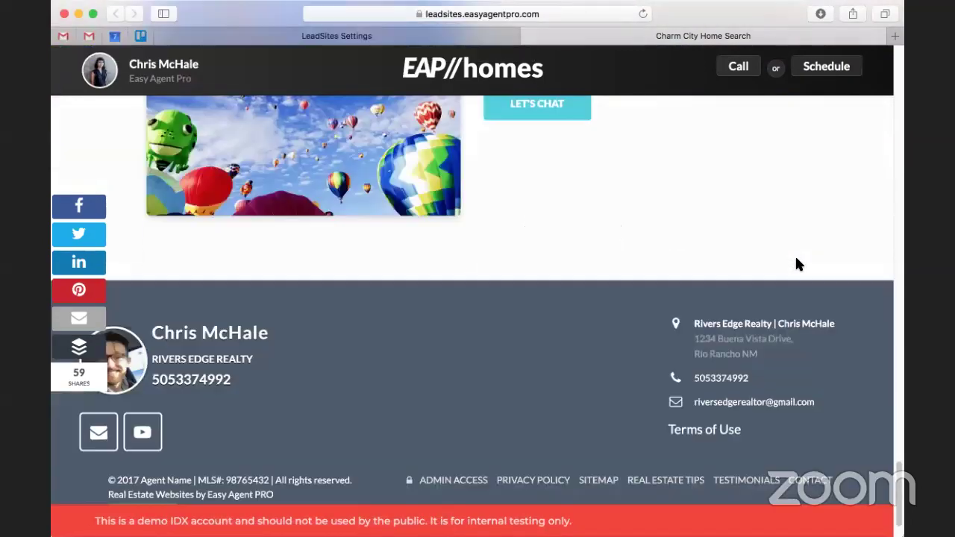
{"action": "scroll", "coordinate": [796, 264], "scroll_direction": "up", "scroll_amount": 20}
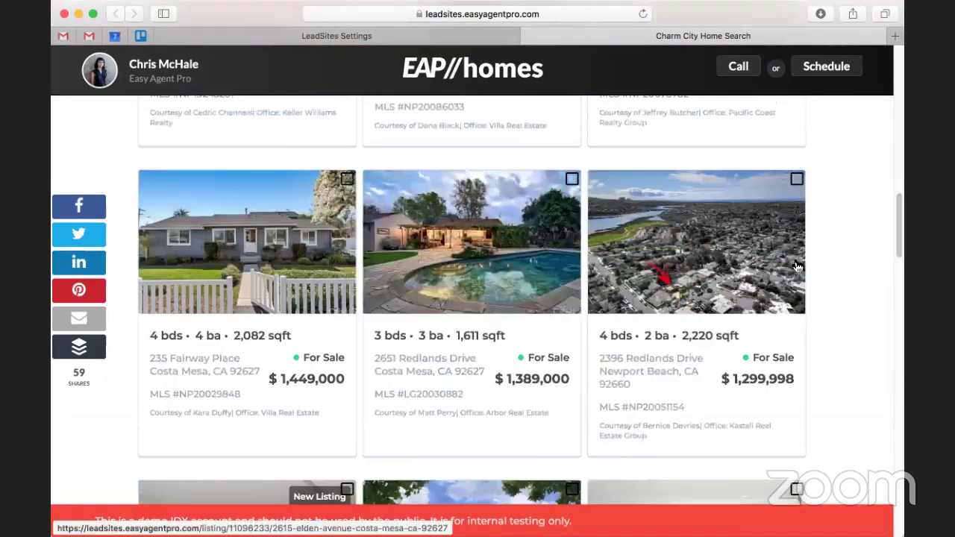
{"action": "scroll", "coordinate": [796, 265], "scroll_direction": "up", "scroll_amount": 15}
- Open the LeadSite's main menu settings and compare the listed pages and subpages with the live homepage's navigation
{"action": "left_click", "coordinate": [419, 35]}
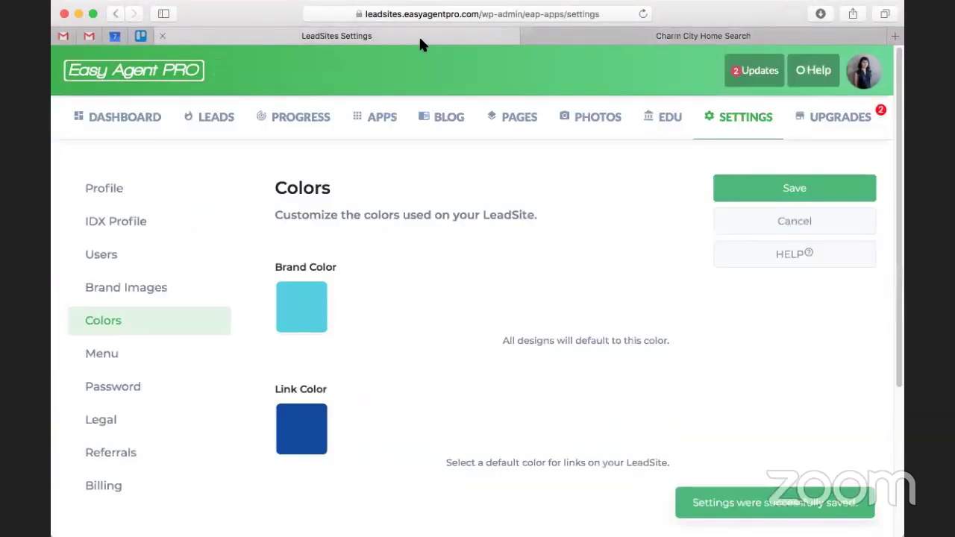
{"action": "scroll", "coordinate": [239, 273], "scroll_direction": "down", "scroll_amount": 2}
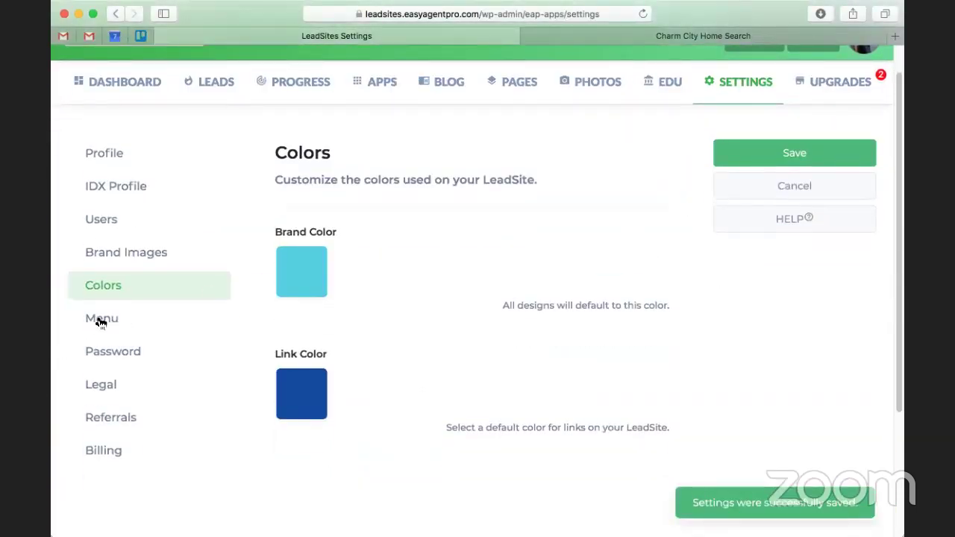
{"action": "left_click", "coordinate": [122, 322]}
{"action": "scroll", "coordinate": [344, 284], "scroll_direction": "down", "scroll_amount": 5}
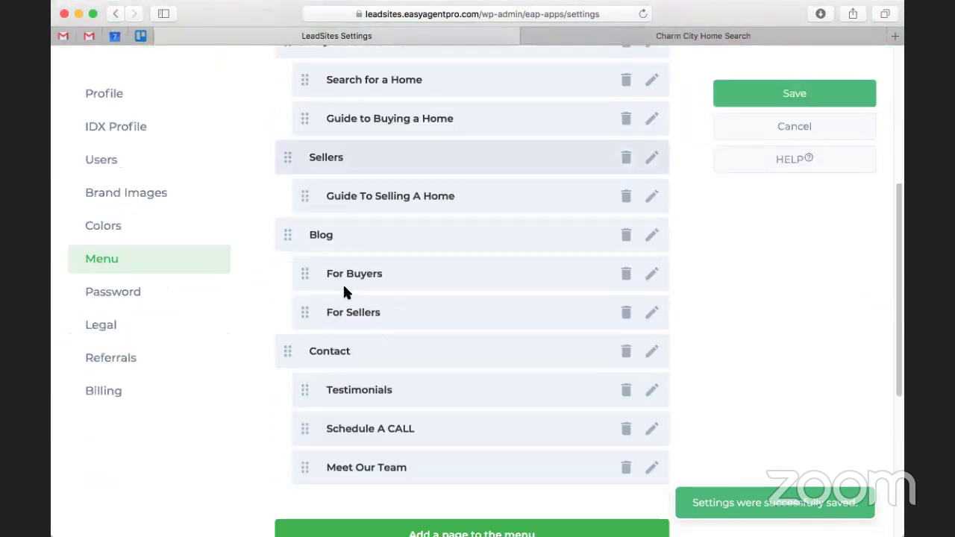
{"action": "scroll", "coordinate": [415, 251], "scroll_direction": "up", "scroll_amount": 3}
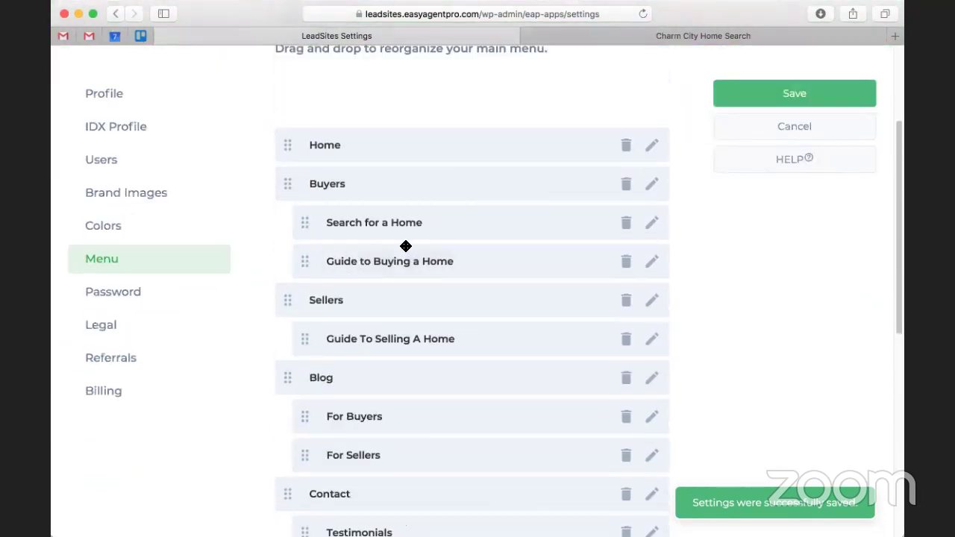
{"action": "scroll", "coordinate": [405, 247], "scroll_direction": "down", "scroll_amount": 4}
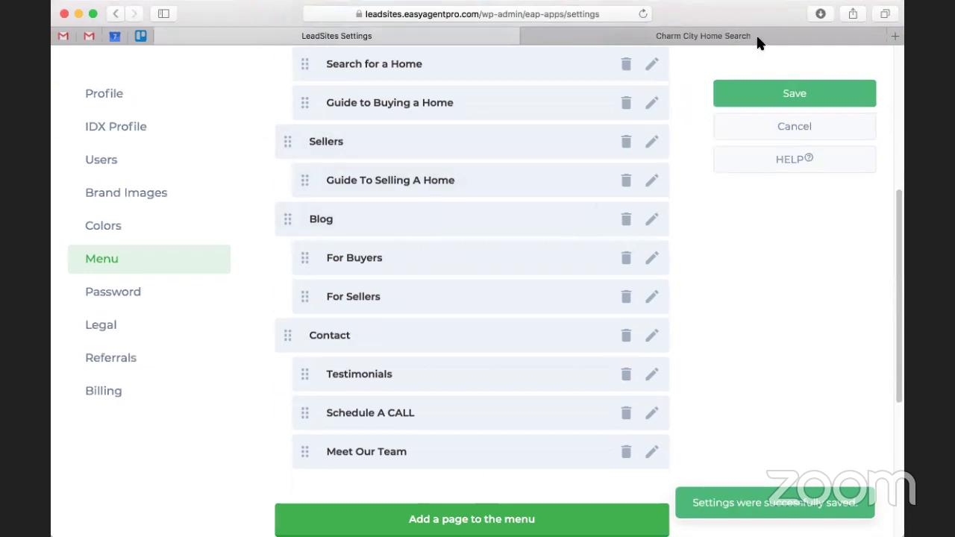
{"action": "left_click", "coordinate": [757, 38]}
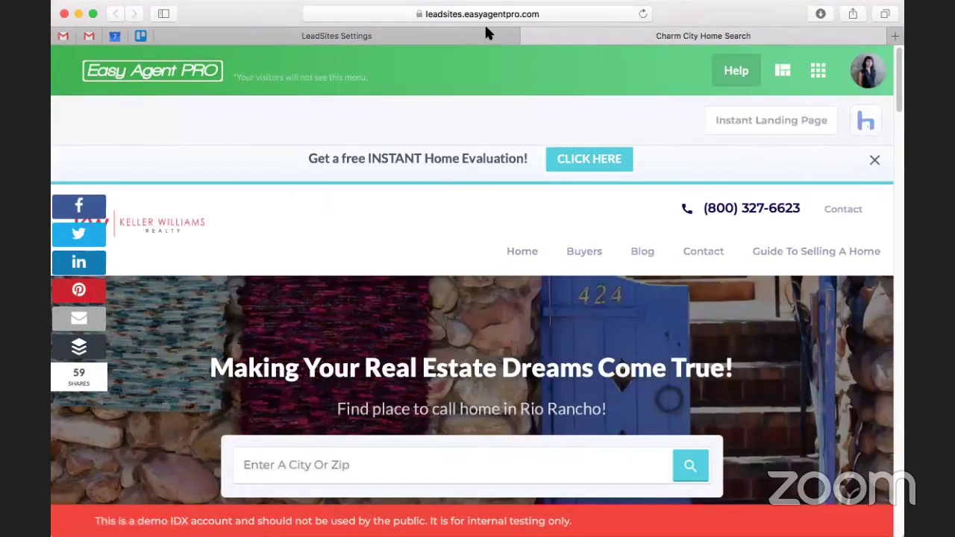
{"action": "left_click", "coordinate": [485, 33]}
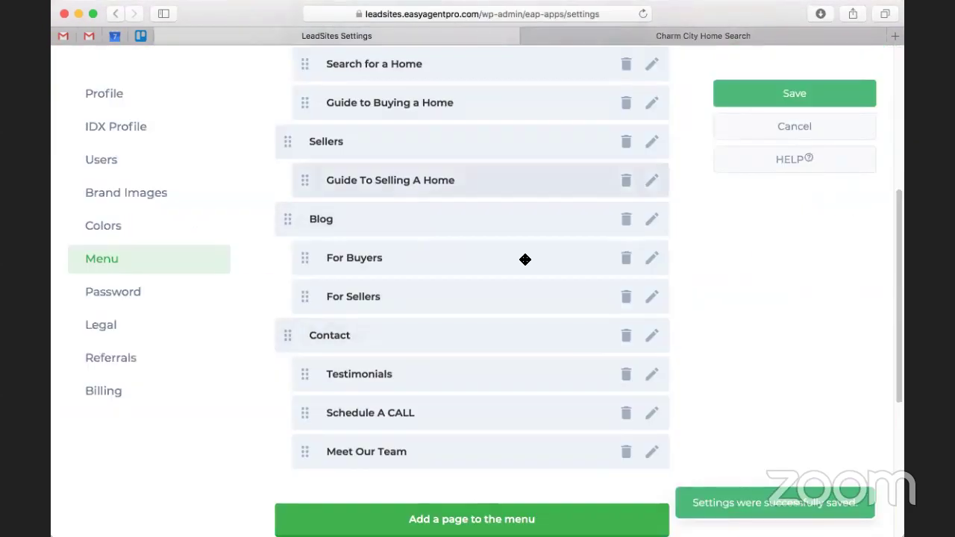
{"action": "scroll", "coordinate": [447, 216], "scroll_direction": "up", "scroll_amount": 5}
{"action": "scroll", "coordinate": [103, 345], "scroll_direction": "down", "scroll_amount": 2}
{"action": "scroll", "coordinate": [103, 345], "scroll_direction": "down", "scroll_amount": 3}
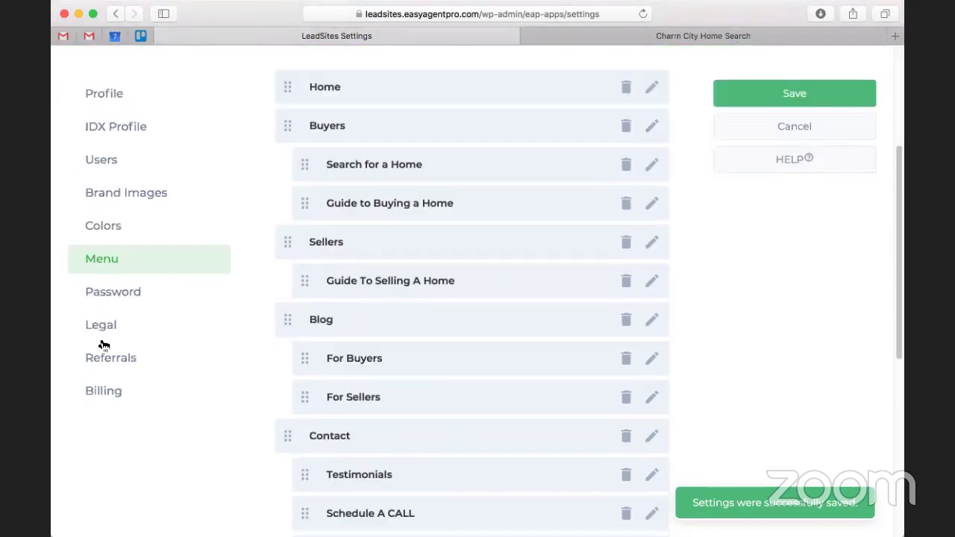
{"action": "left_click", "coordinate": [722, 38]}
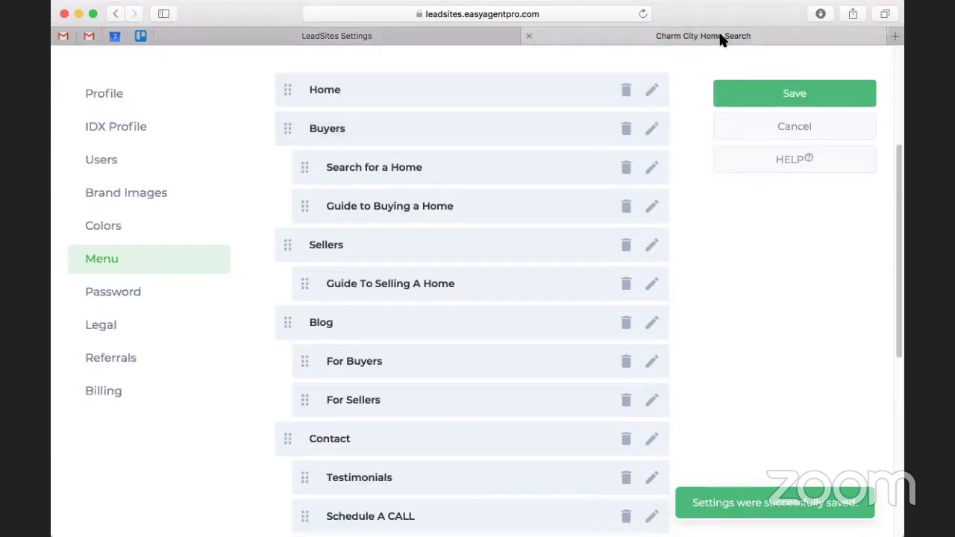
{"action": "left_click", "coordinate": [459, 36]}
- Open the Header + Footer app from the Apps page and look through its header templates
{"action": "left_click", "coordinate": [381, 118]}
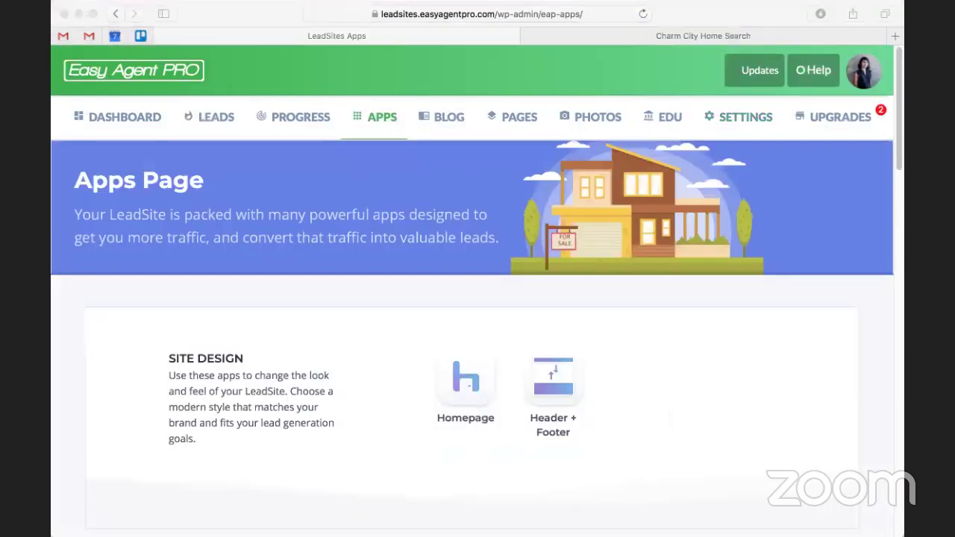
{"action": "scroll", "coordinate": [288, 230], "scroll_direction": "down", "scroll_amount": 5}
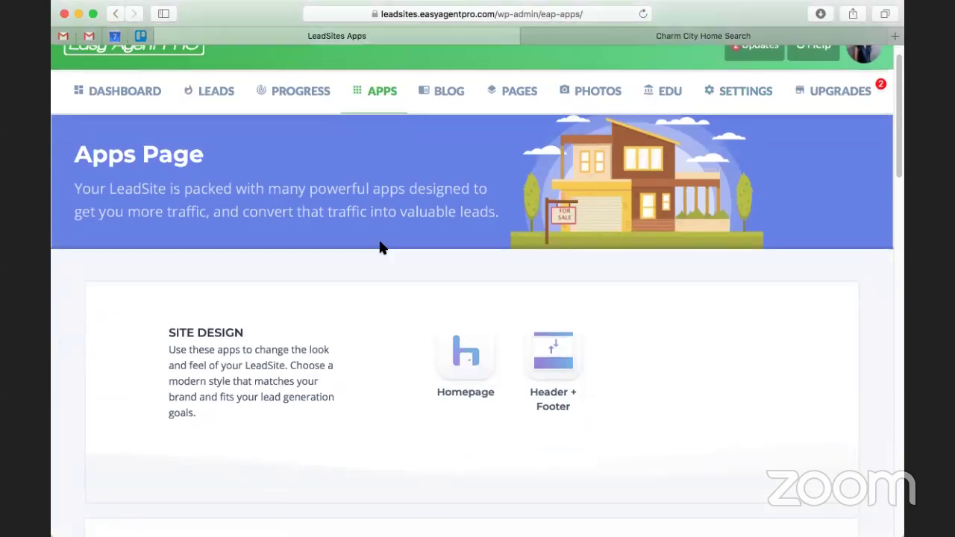
{"action": "left_click", "coordinate": [561, 172]}
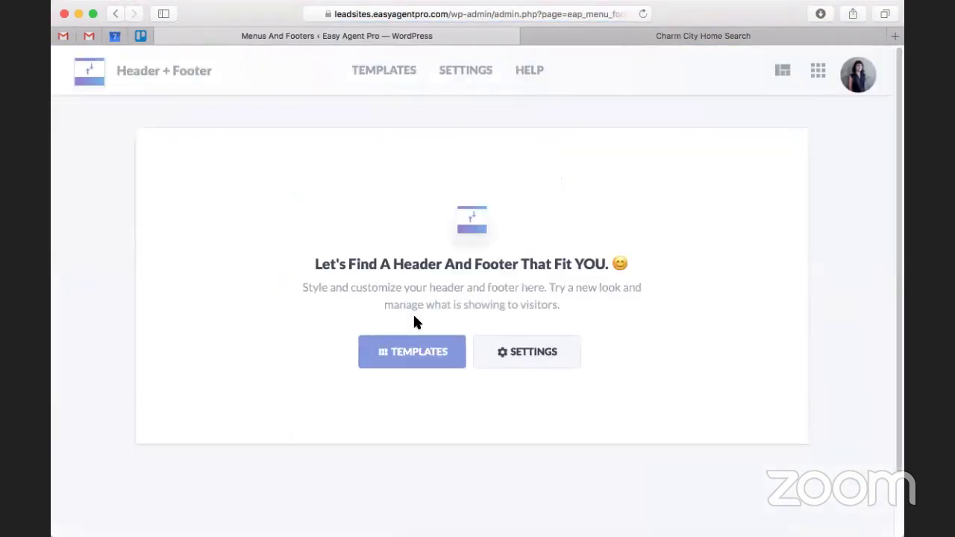
{"action": "left_click", "coordinate": [414, 351]}
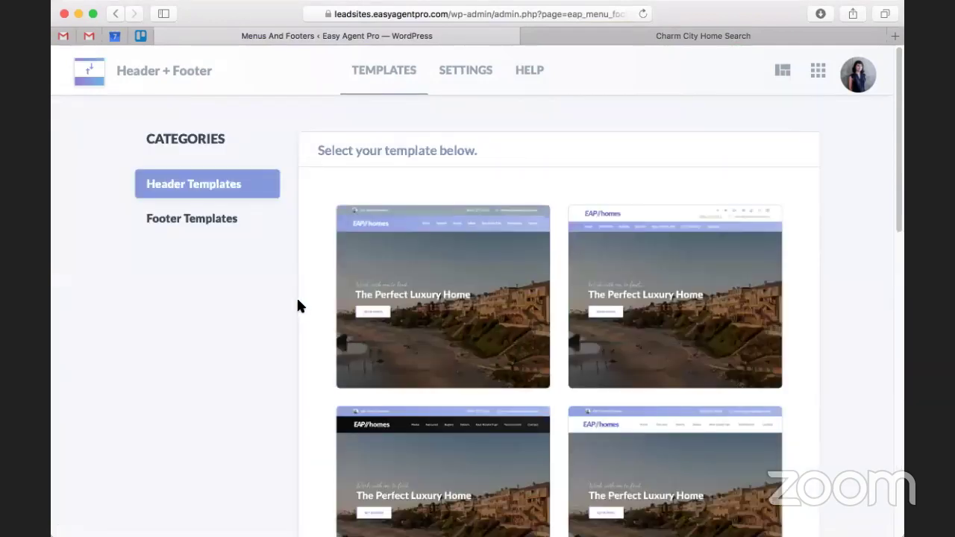
{"action": "scroll", "coordinate": [281, 294], "scroll_direction": "down", "scroll_amount": 4}
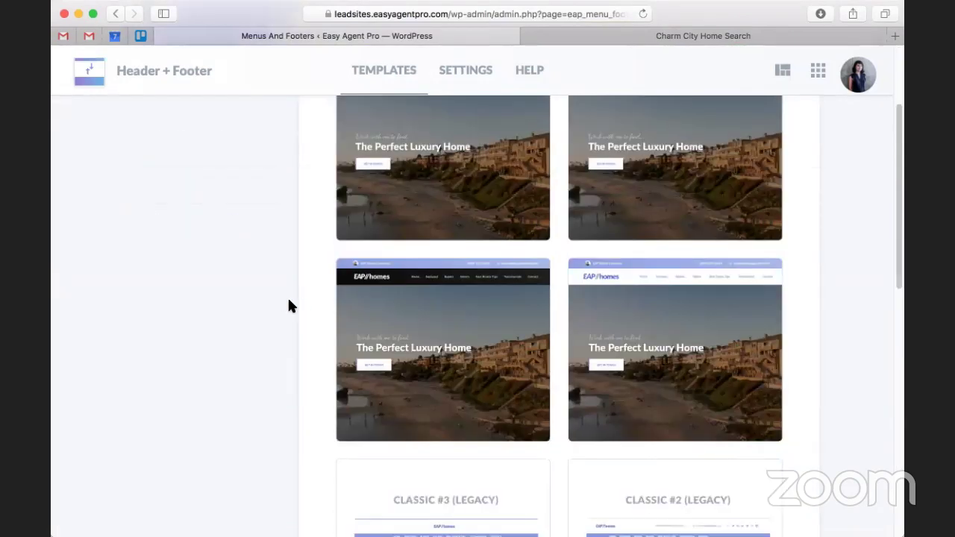
{"action": "scroll", "coordinate": [276, 313], "scroll_direction": "down", "scroll_amount": 2}
{"action": "scroll", "coordinate": [303, 315], "scroll_direction": "down", "scroll_amount": 5}
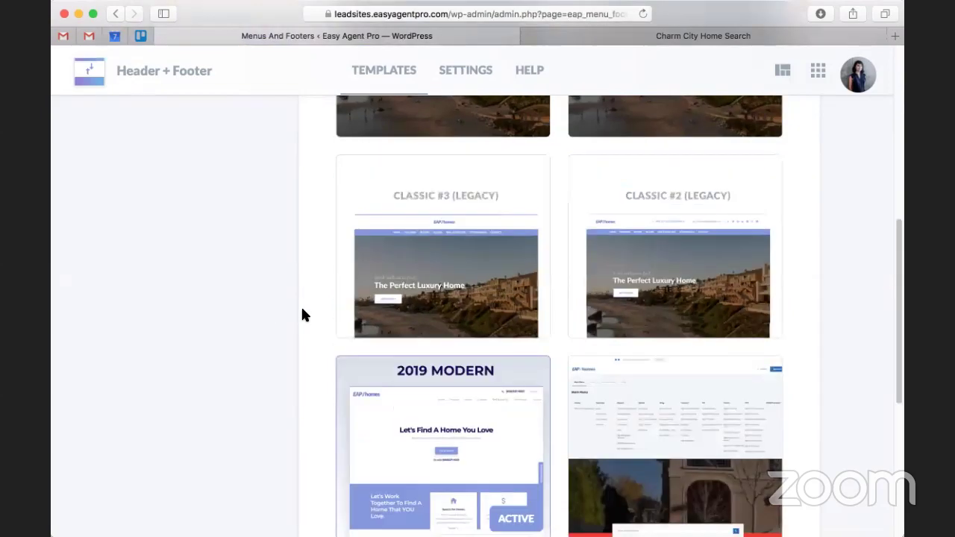
{"action": "scroll", "coordinate": [303, 315], "scroll_direction": "down", "scroll_amount": 5}
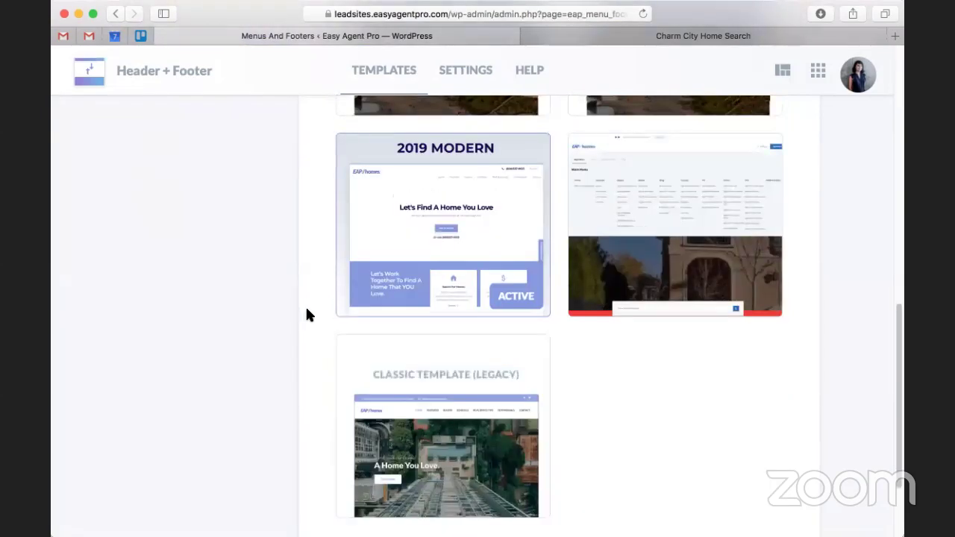
- Compare the header templates with the live homepage's header and apply the template with a colored contact bar above a white menu
{"action": "scroll", "coordinate": [309, 315], "scroll_direction": "down", "scroll_amount": 3}
{"action": "scroll", "coordinate": [307, 303], "scroll_direction": "up", "scroll_amount": 15}
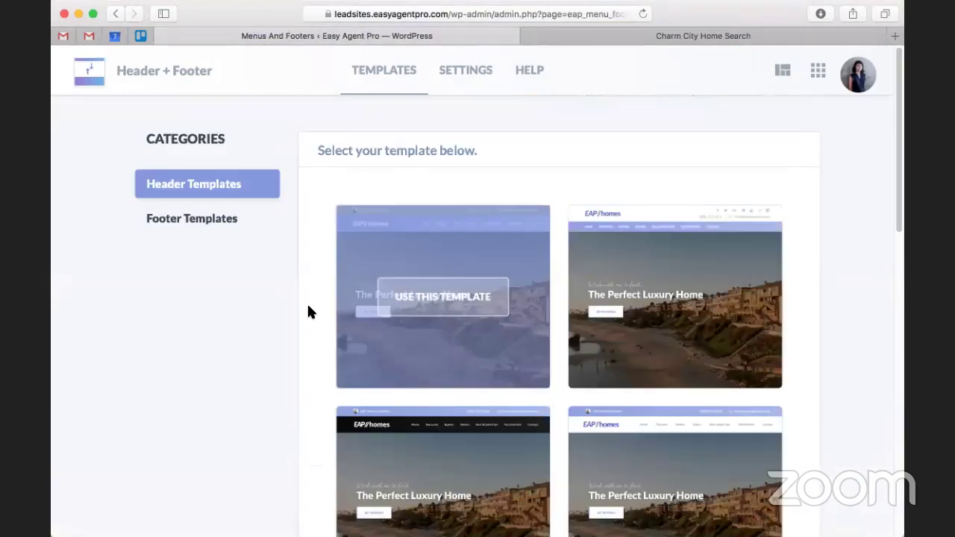
{"action": "key", "text": "ctrl+Tab"}
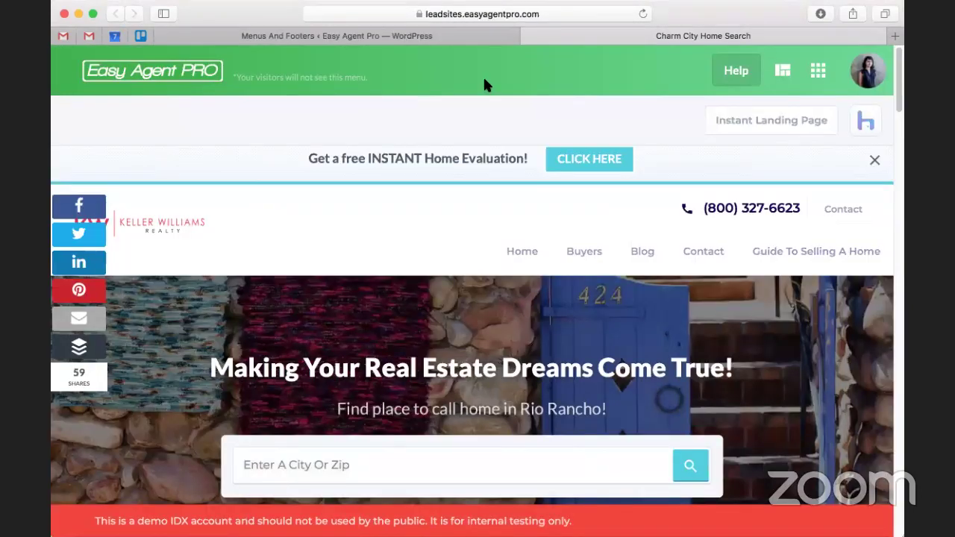
{"action": "left_click", "coordinate": [454, 41]}
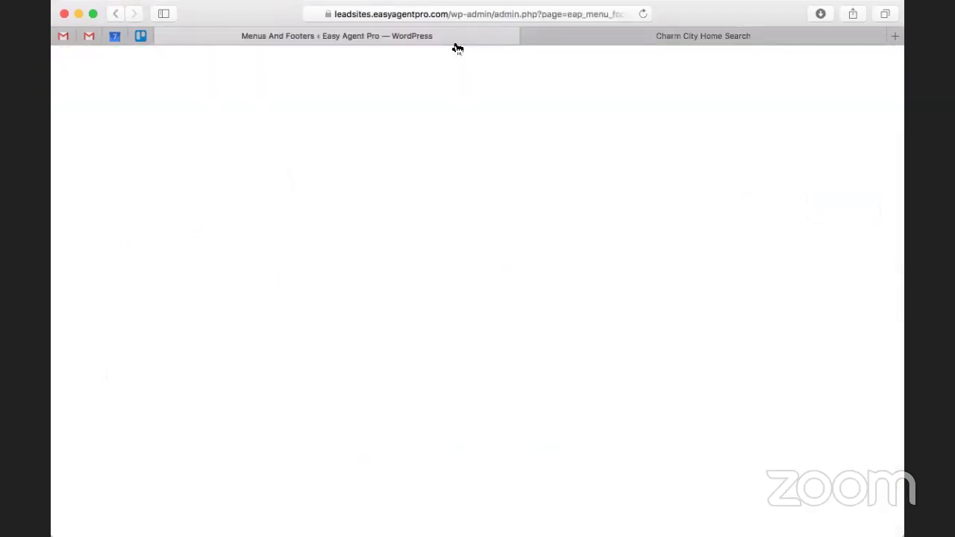
{"action": "scroll", "coordinate": [848, 259], "scroll_direction": "down", "scroll_amount": 1}
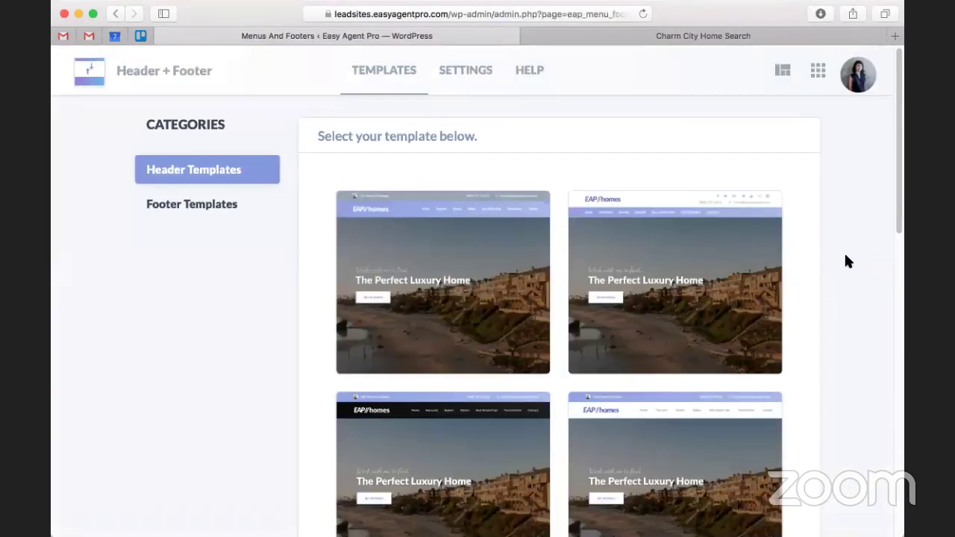
{"action": "scroll", "coordinate": [748, 240], "scroll_direction": "down", "scroll_amount": 5}
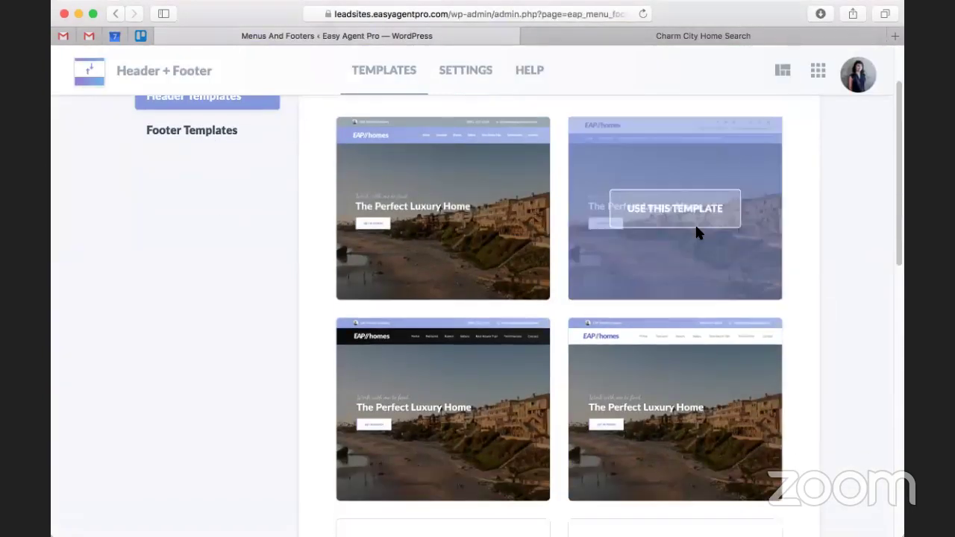
{"action": "scroll", "coordinate": [677, 210], "scroll_direction": "down", "scroll_amount": 4}
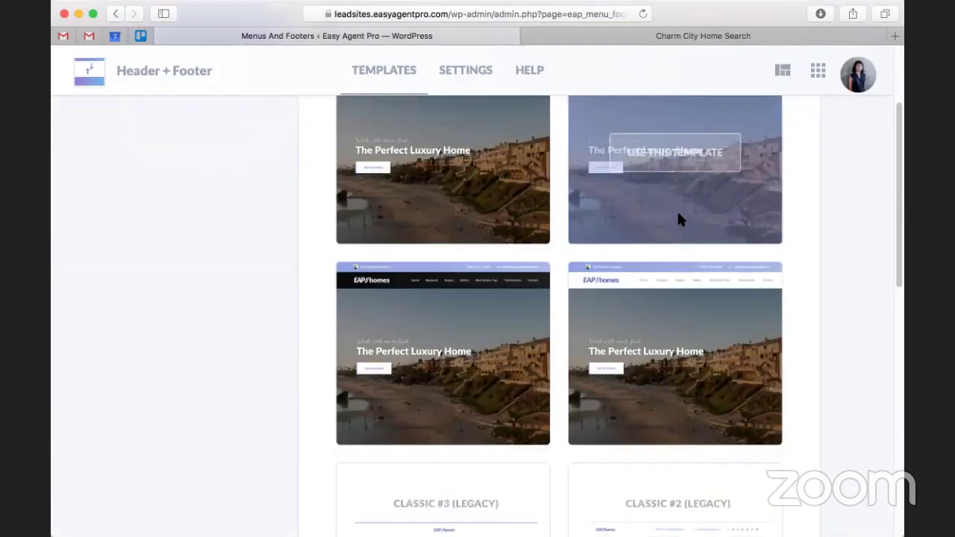
{"action": "left_click", "coordinate": [700, 347]}
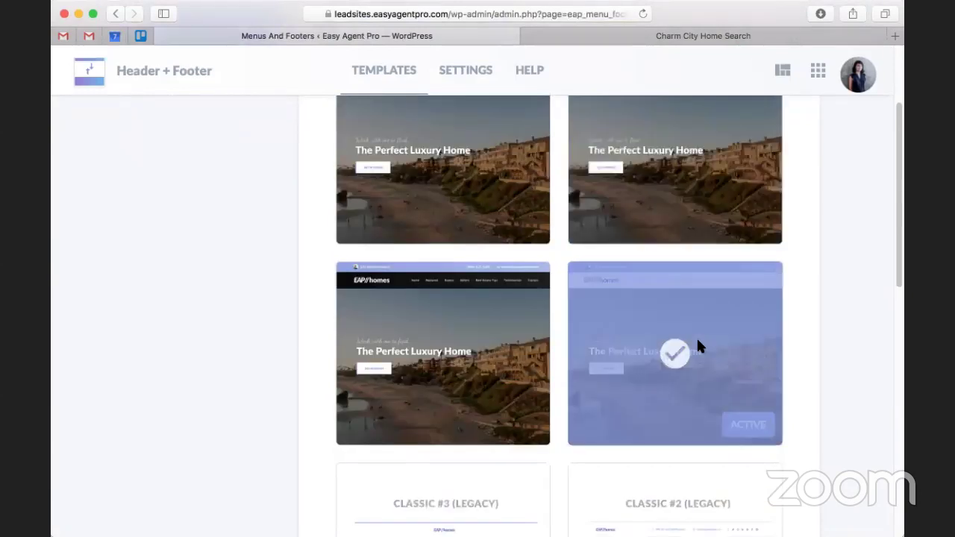
- Check the new header's contact bar, logo and menu on the live homepage
{"action": "key", "text": "ctrl+Tab"}
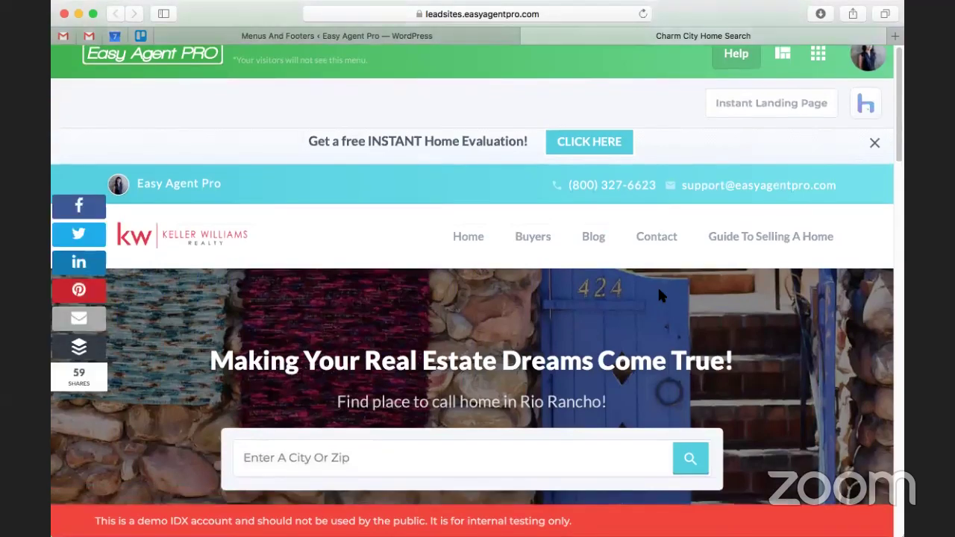
{"action": "scroll", "coordinate": [657, 295], "scroll_direction": "down", "scroll_amount": 2}
{"action": "scroll", "coordinate": [660, 291], "scroll_direction": "down", "scroll_amount": 1}
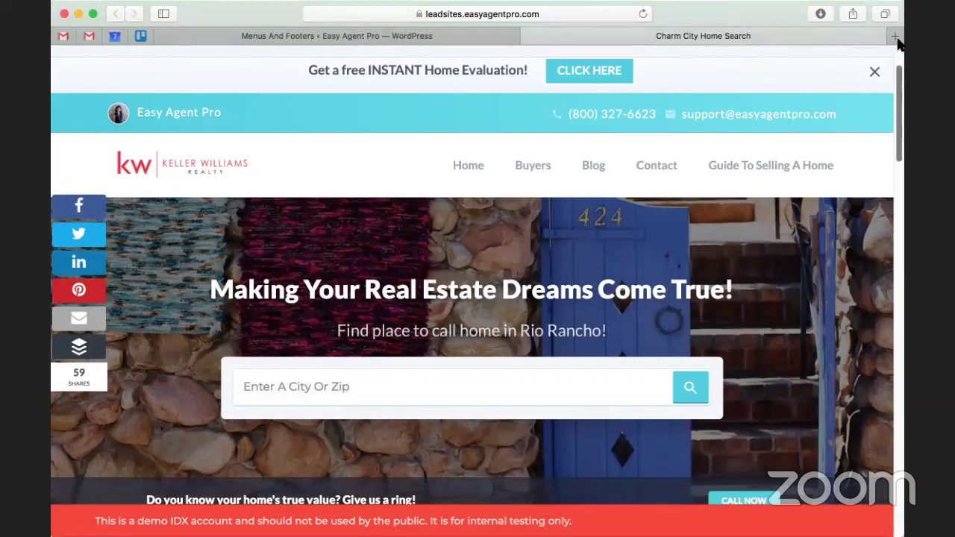
{"action": "scroll", "coordinate": [898, 78], "scroll_direction": "up", "scroll_amount": 5}
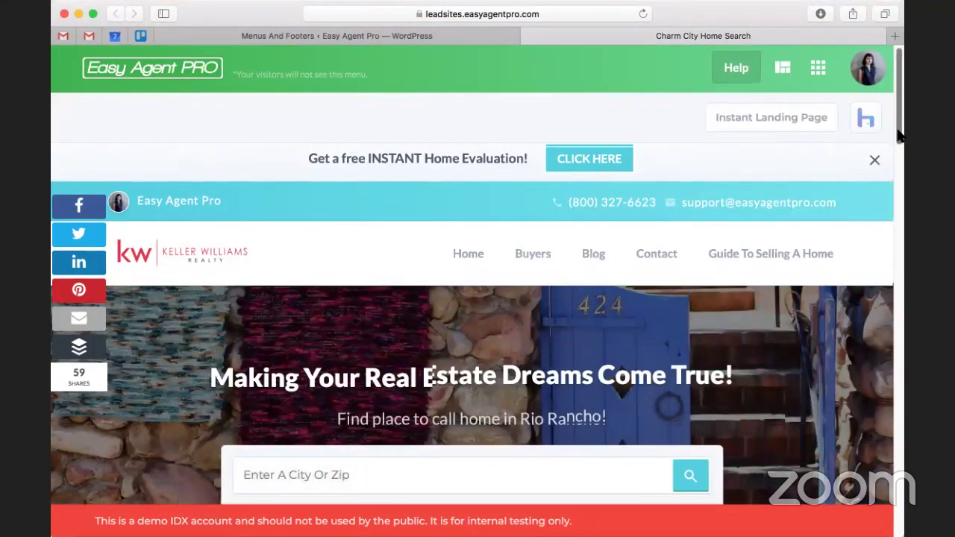
{"action": "scroll", "coordinate": [899, 135], "scroll_direction": "down", "scroll_amount": 3}
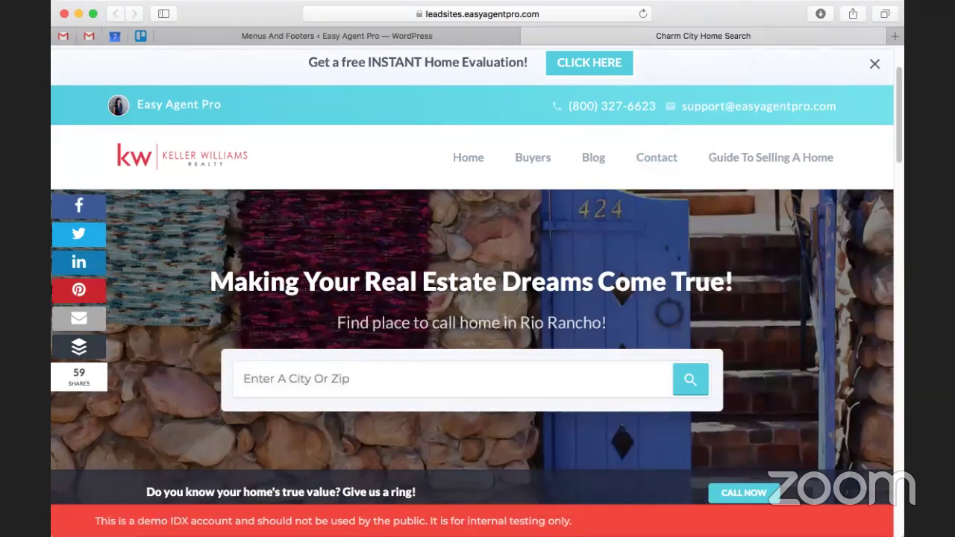
{"action": "scroll", "coordinate": [304, 177], "scroll_direction": "down", "scroll_amount": 1}
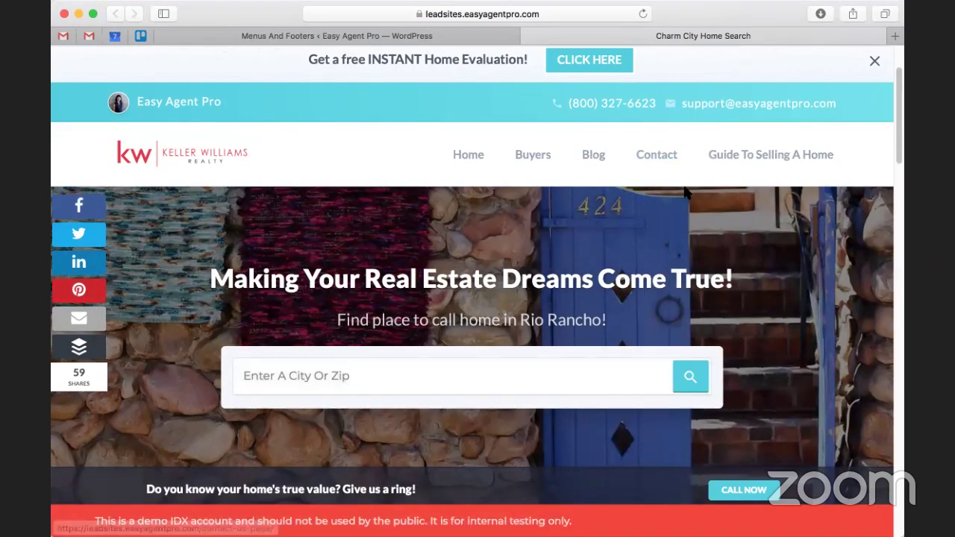
- Open the footer templates and view the current footer of the live homepage for comparison
{"action": "left_click", "coordinate": [423, 37]}
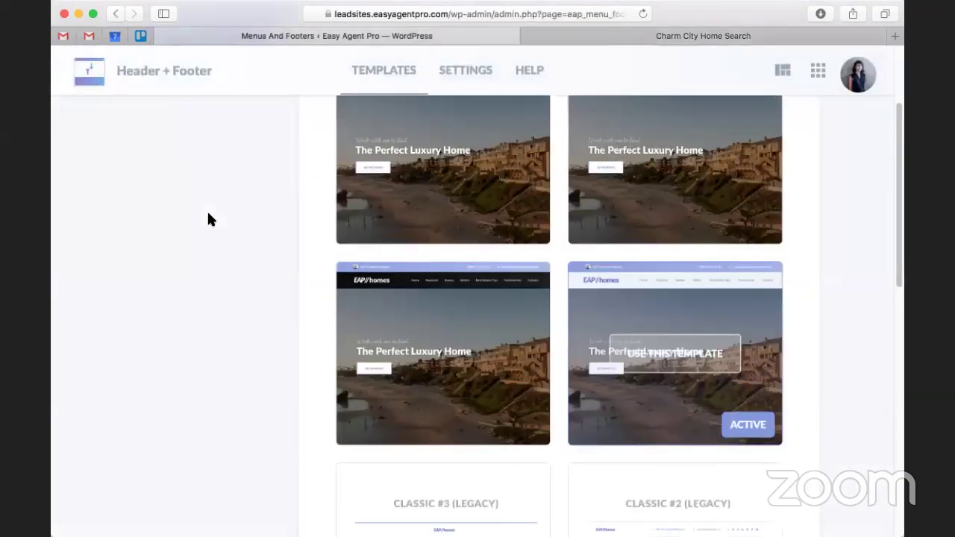
{"action": "left_click", "coordinate": [206, 217]}
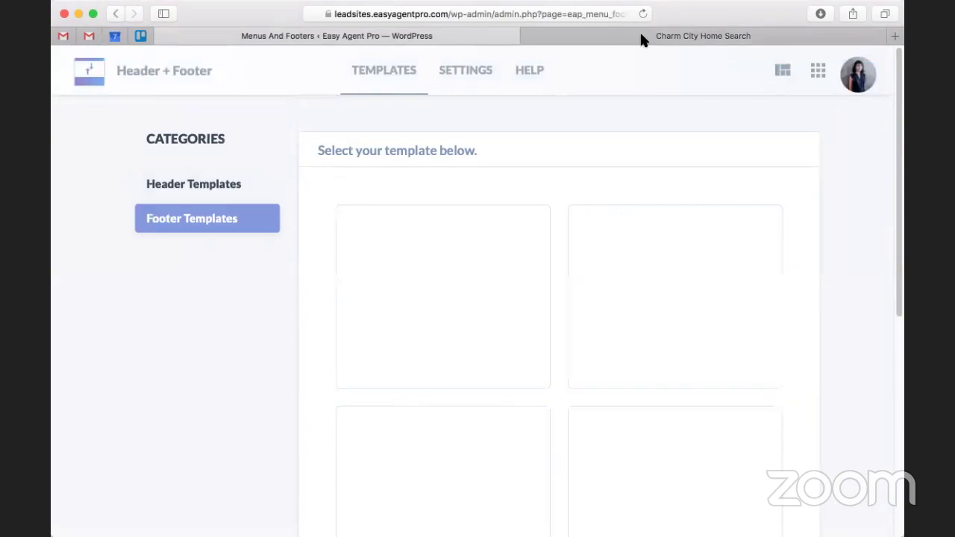
{"action": "key", "text": "ctrl+Tab"}
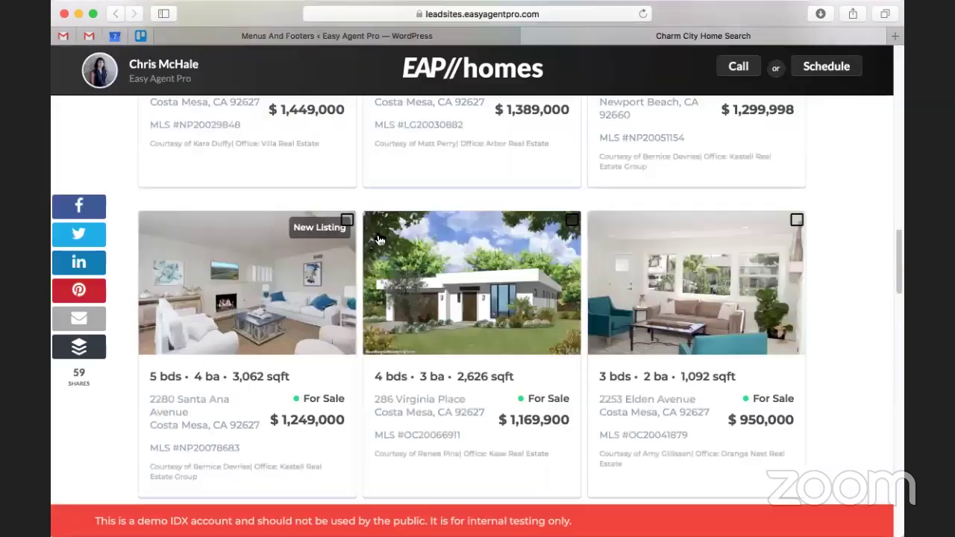
{"action": "scroll", "coordinate": [380, 238], "scroll_direction": "down", "scroll_amount": 6}
{"action": "scroll", "coordinate": [380, 240], "scroll_direction": "down", "scroll_amount": 10}
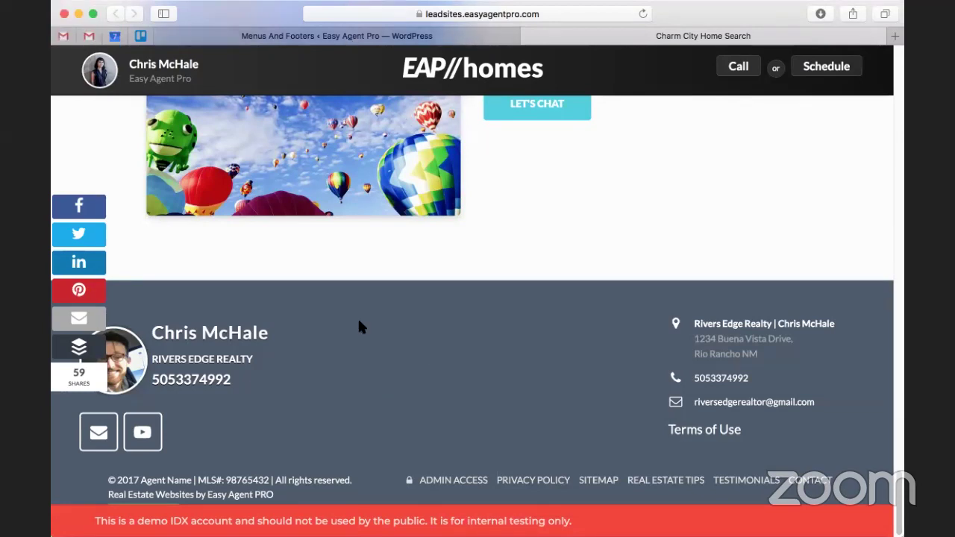
- Browse the footer templates and apply the dark gray one with area columns and a Follow Us section
{"action": "key", "text": "ctrl+shift+Tab"}
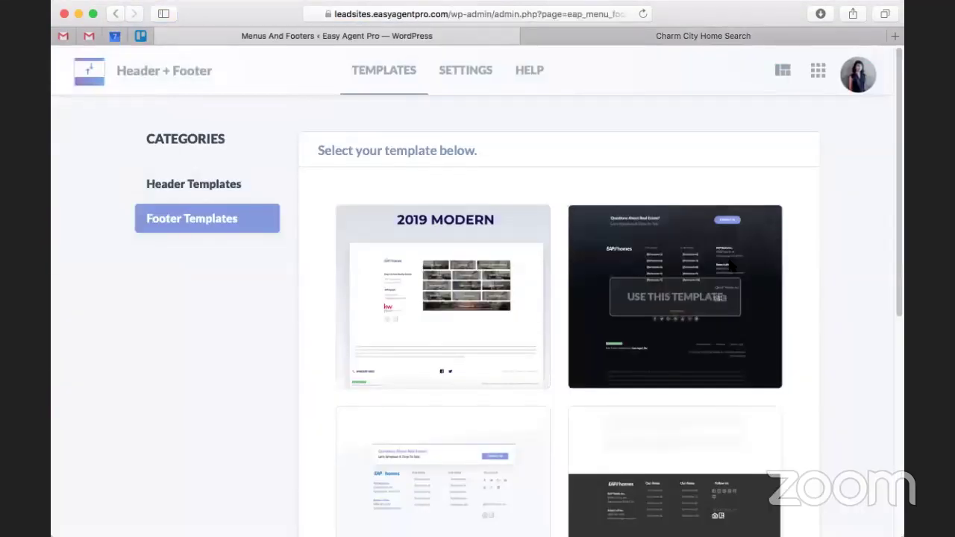
{"action": "scroll", "coordinate": [766, 289], "scroll_direction": "down", "scroll_amount": 3}
{"action": "scroll", "coordinate": [767, 289], "scroll_direction": "down", "scroll_amount": 3}
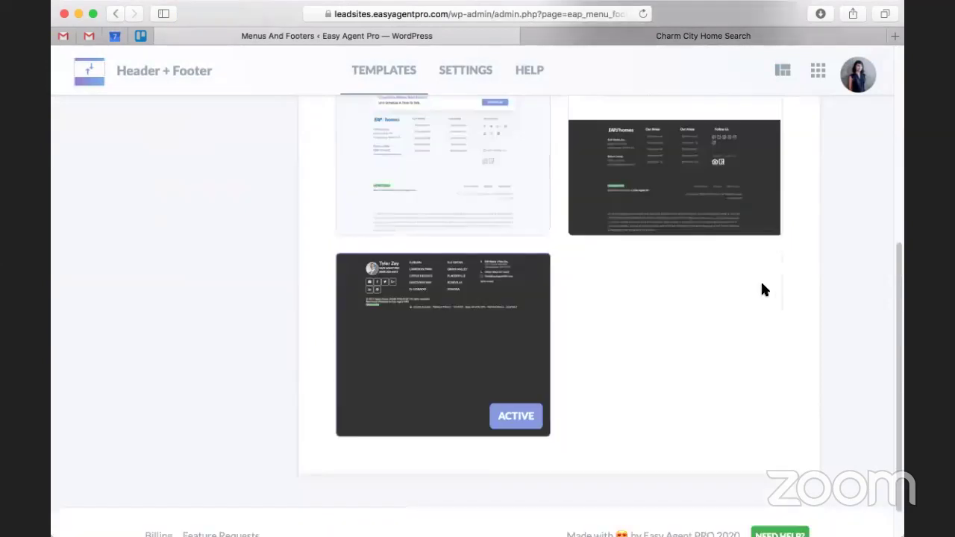
{"action": "scroll", "coordinate": [403, 347], "scroll_direction": "up", "scroll_amount": 2}
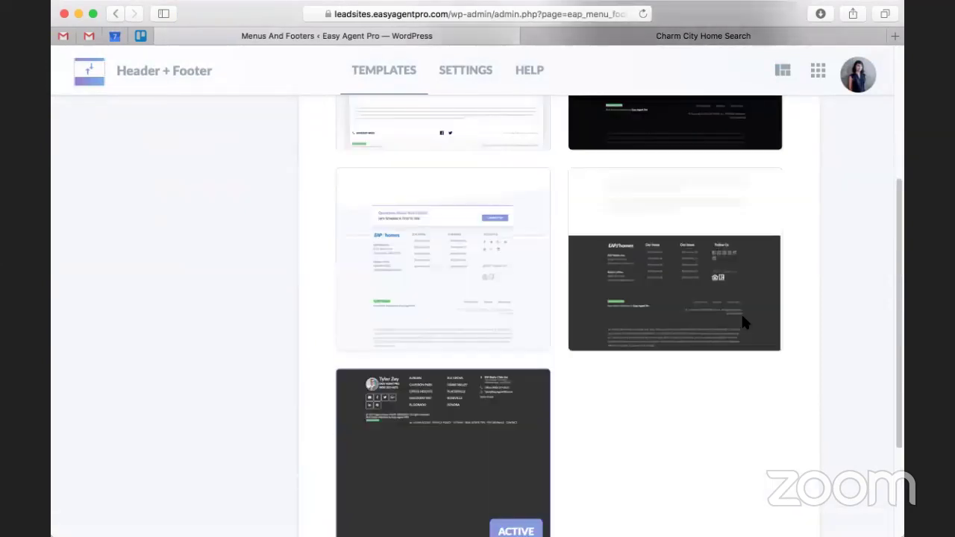
{"action": "scroll", "coordinate": [457, 263], "scroll_direction": "up", "scroll_amount": 3}
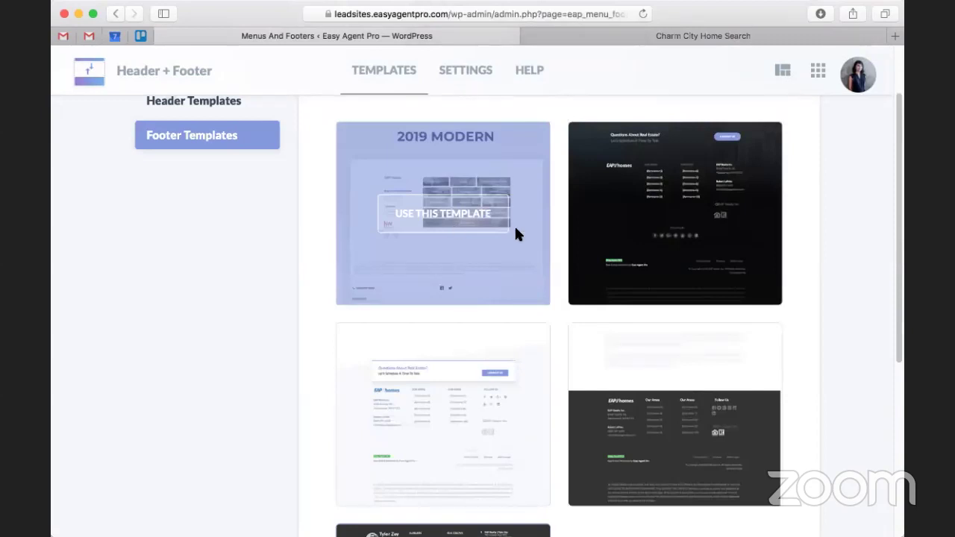
{"action": "scroll", "coordinate": [513, 226], "scroll_direction": "down", "scroll_amount": 2}
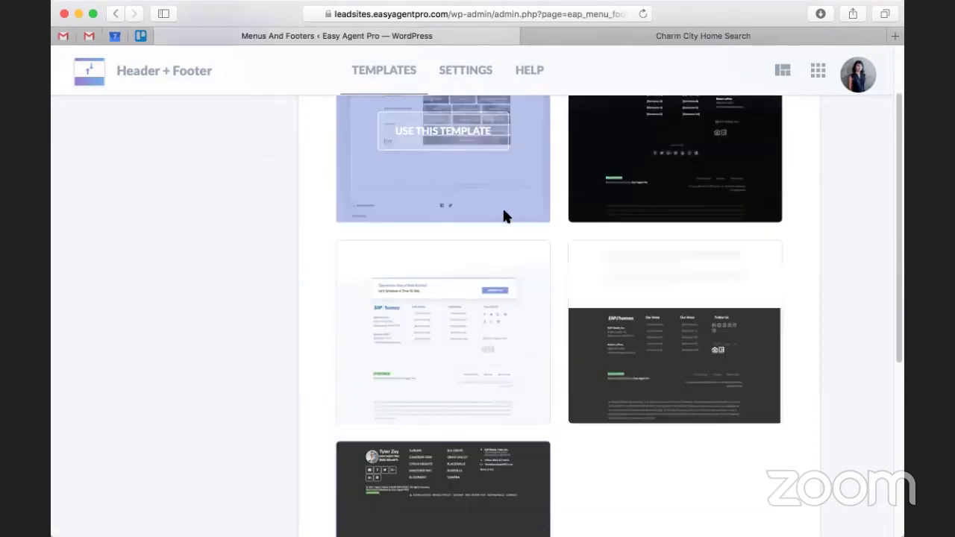
{"action": "scroll", "coordinate": [698, 286], "scroll_direction": "down", "scroll_amount": 2}
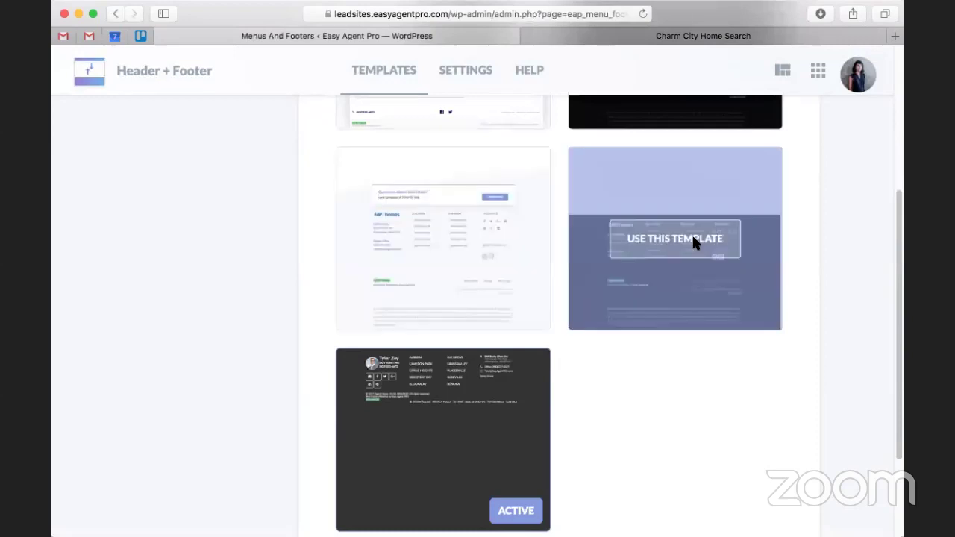
{"action": "left_click", "coordinate": [685, 240]}
- Reload the live homepage and examine the new footer's contact details, social links and logos
{"action": "left_click", "coordinate": [655, 38]}
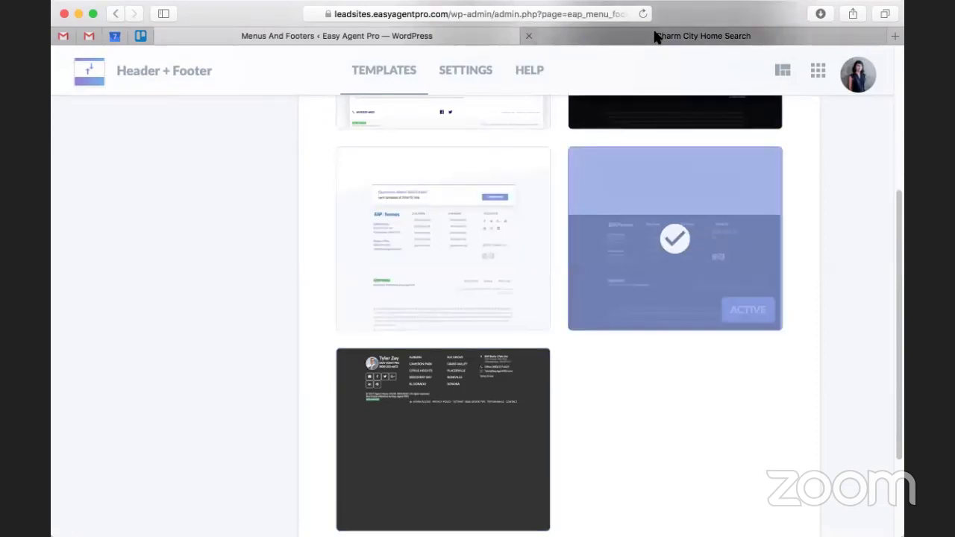
{"action": "left_click", "coordinate": [643, 15]}
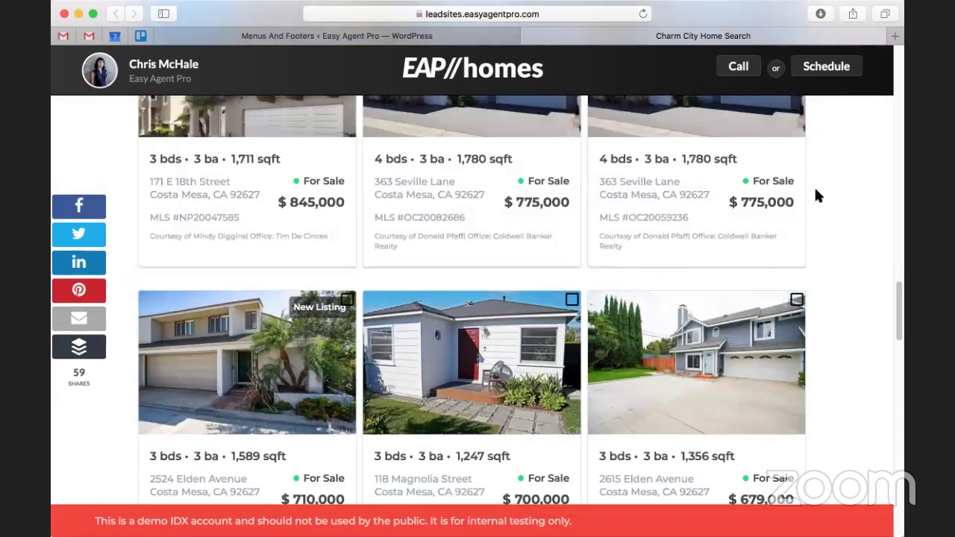
{"action": "scroll", "coordinate": [815, 195], "scroll_direction": "down", "scroll_amount": 15}
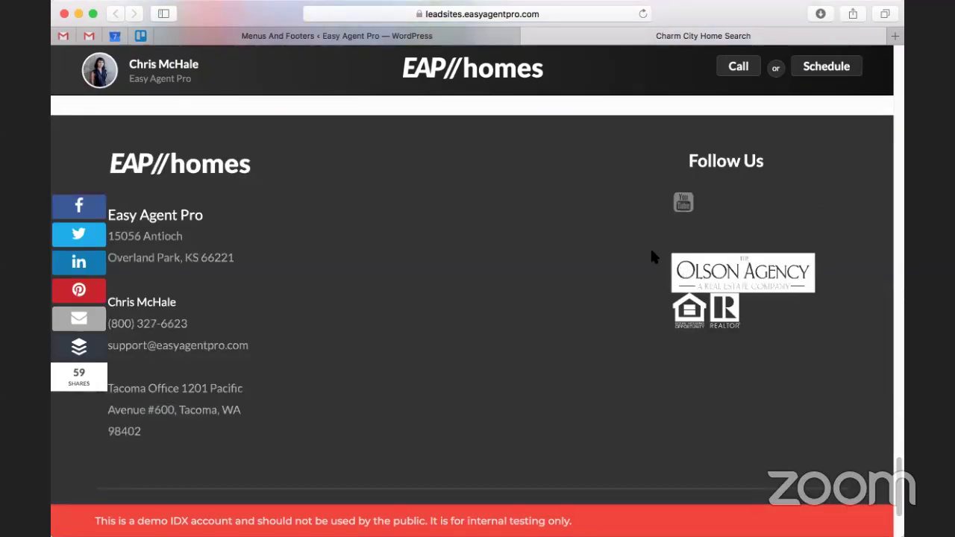
{"action": "scroll", "coordinate": [640, 245], "scroll_direction": "up", "scroll_amount": 1}
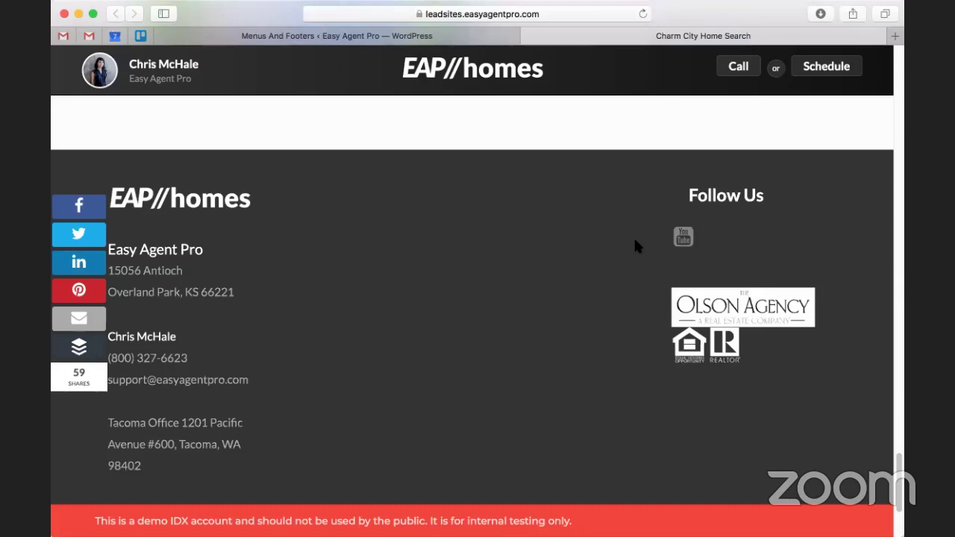
{"action": "scroll", "coordinate": [634, 244], "scroll_direction": "down", "scroll_amount": 1}
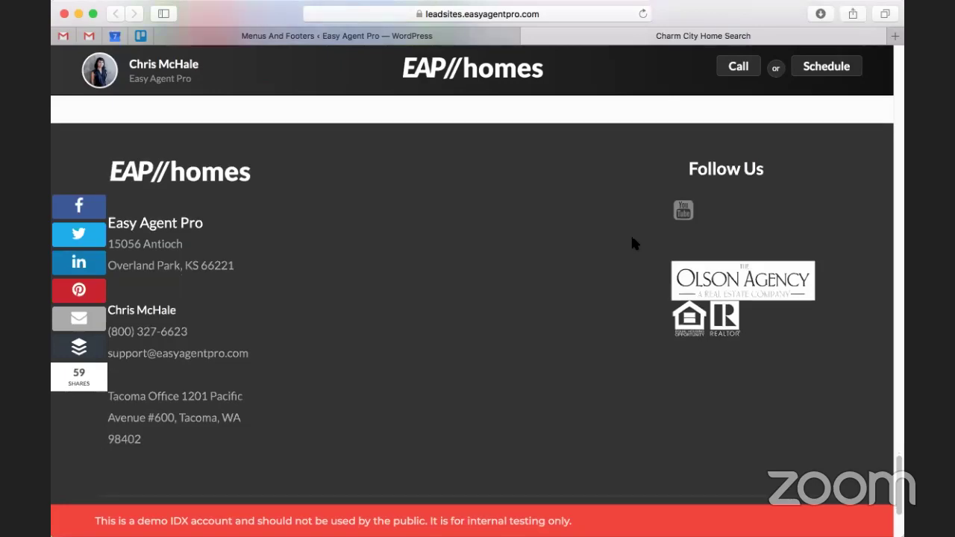
{"action": "scroll", "coordinate": [631, 234], "scroll_direction": "up", "scroll_amount": 20}
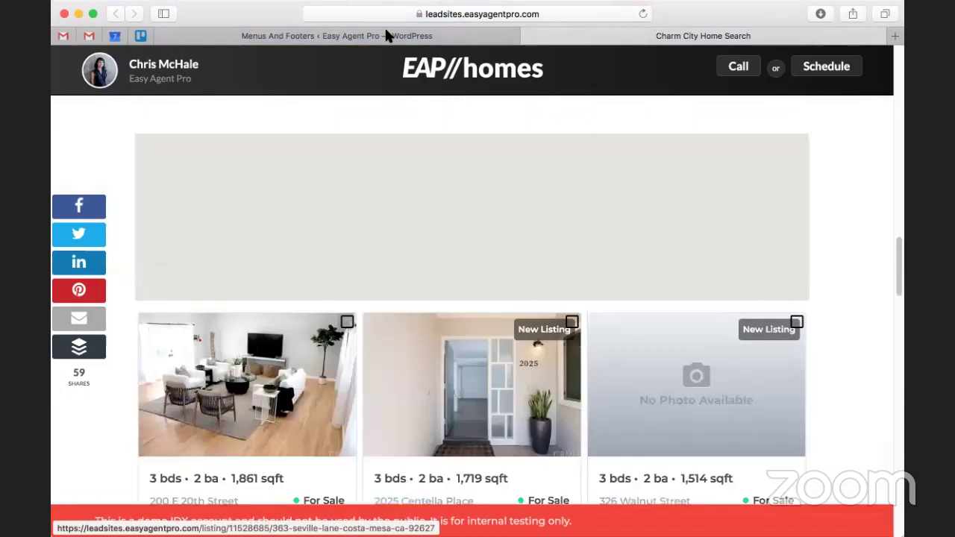
- Open the Header + Footer app's footer settings and clear the extra contact information
{"action": "left_click", "coordinate": [386, 33]}
{"action": "scroll", "coordinate": [209, 187], "scroll_direction": "up", "scroll_amount": 10}
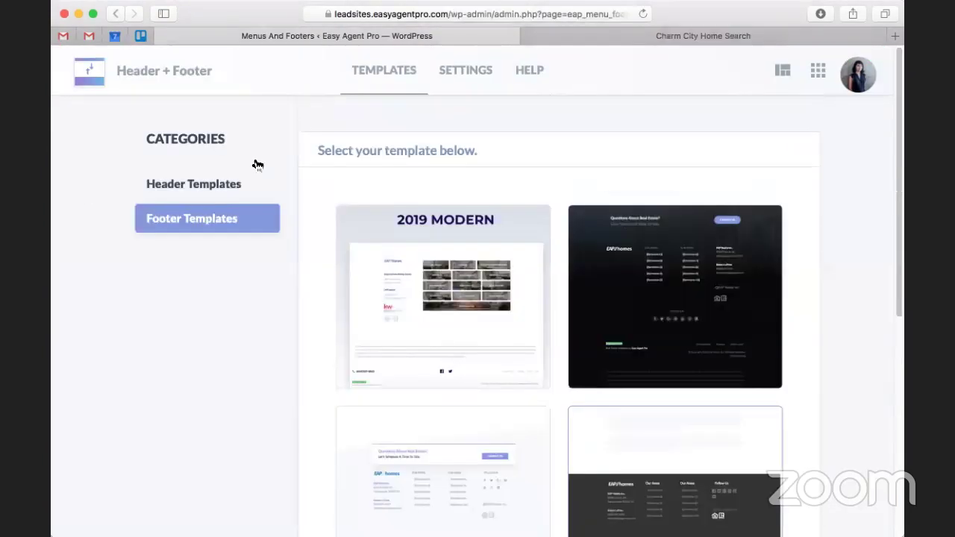
{"action": "left_click", "coordinate": [212, 187]}
{"action": "left_click", "coordinate": [458, 74]}
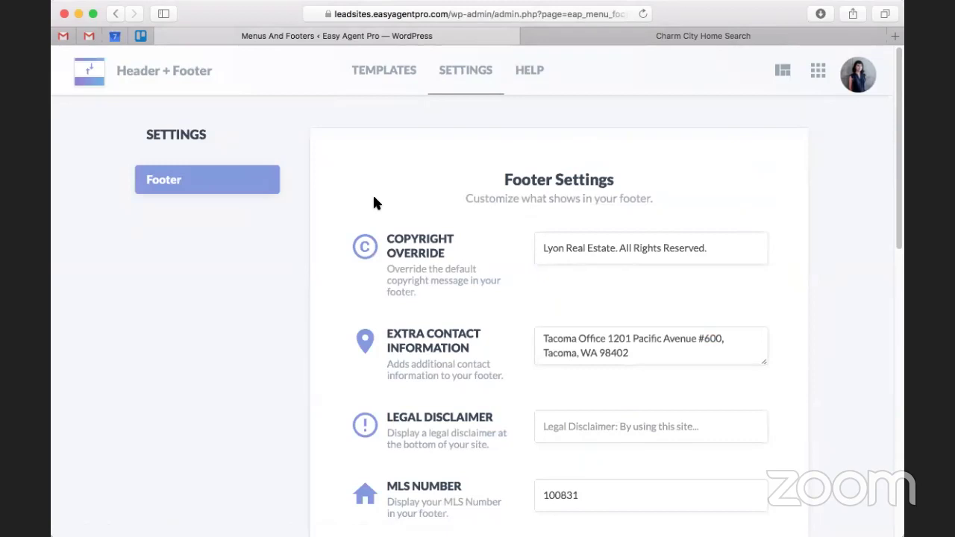
{"action": "scroll", "coordinate": [376, 203], "scroll_direction": "down", "scroll_amount": 2}
{"action": "scroll", "coordinate": [512, 224], "scroll_direction": "down", "scroll_amount": 2}
{"action": "triple_click", "coordinate": [629, 187]}
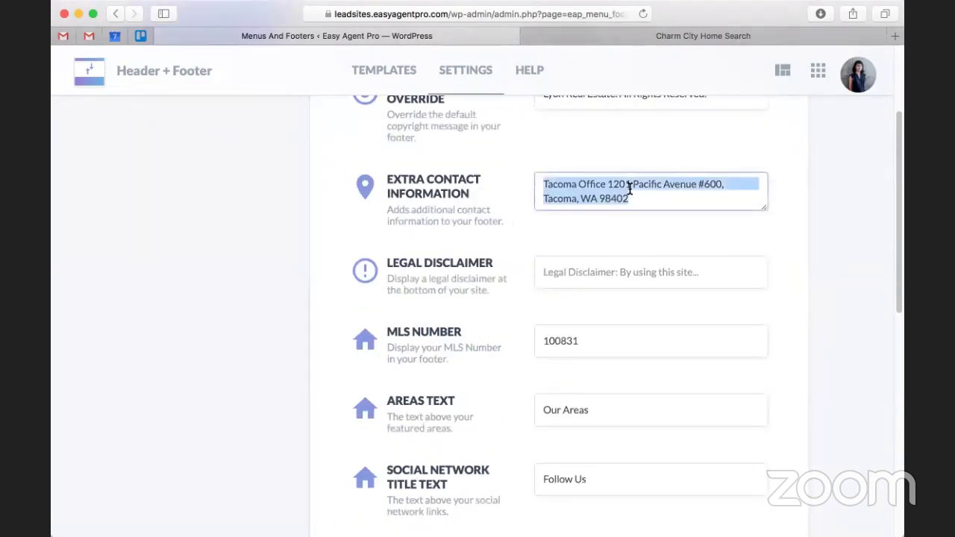
{"action": "key", "text": "BackSpace"}
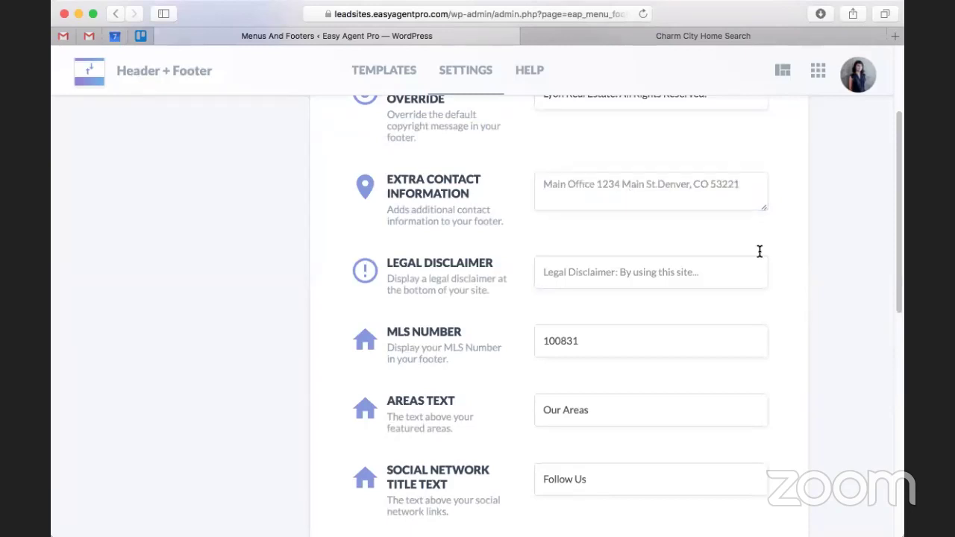
- Save the footer settings and return to the extra contact information field
{"action": "scroll", "coordinate": [761, 254], "scroll_direction": "down", "scroll_amount": 10}
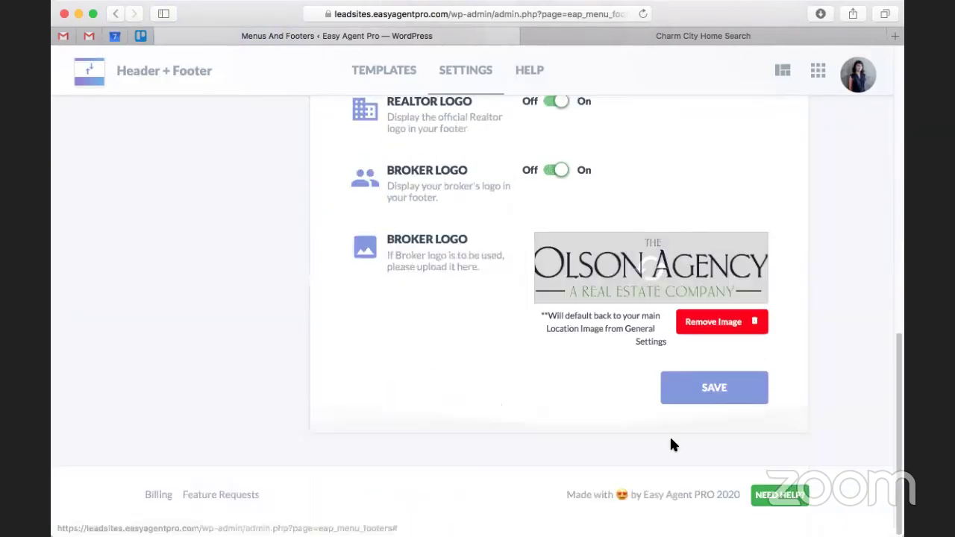
{"action": "scroll", "coordinate": [696, 457], "scroll_direction": "up", "scroll_amount": 1}
{"action": "scroll", "coordinate": [697, 443], "scroll_direction": "up", "scroll_amount": 1}
{"action": "left_click", "coordinate": [697, 439]}
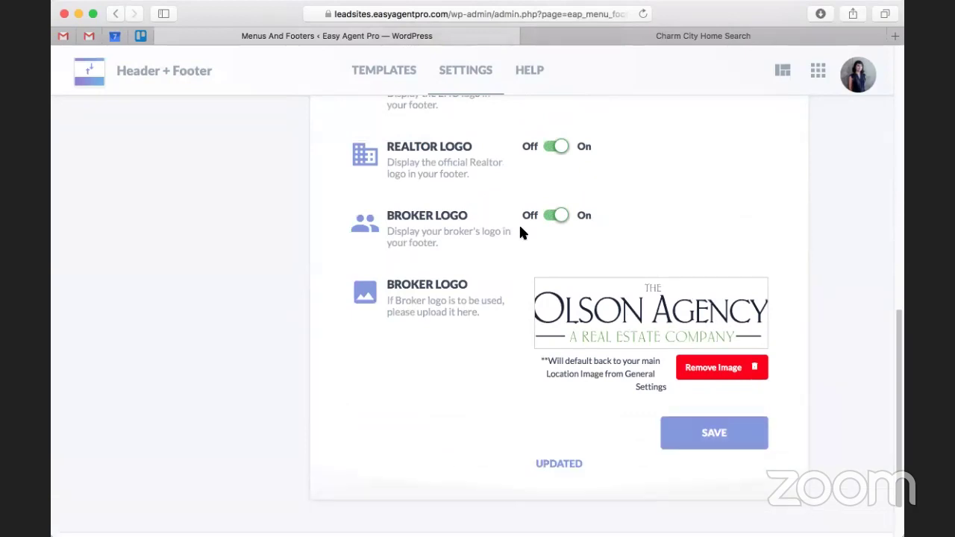
{"action": "scroll", "coordinate": [119, 115], "scroll_direction": "up", "scroll_amount": 15}
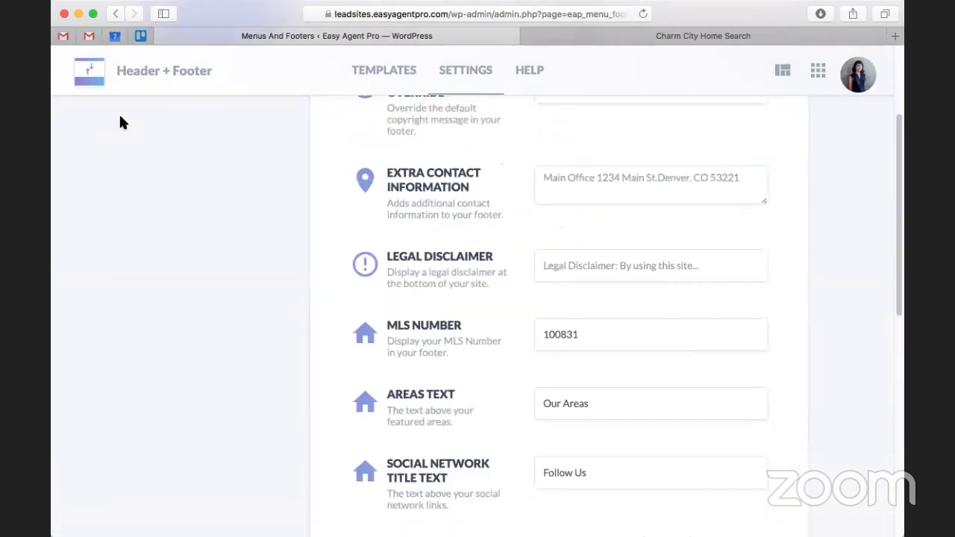
- Leave the Header + Footer app for the apps list and examine the home evaluation bar above the live homepage's header
{"action": "left_click", "coordinate": [371, 64]}
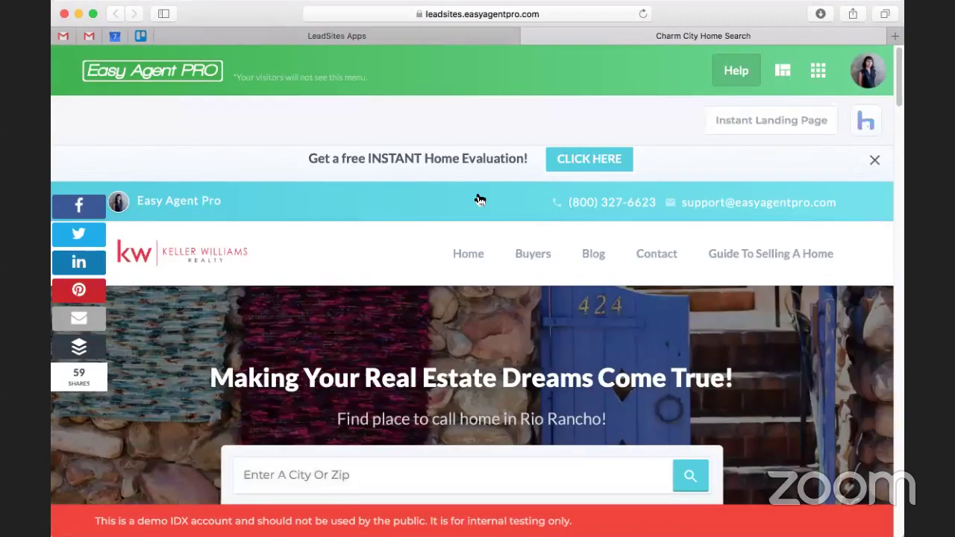
{"action": "scroll", "coordinate": [480, 199], "scroll_direction": "down", "scroll_amount": 1}
{"action": "scroll", "coordinate": [479, 198], "scroll_direction": "down", "scroll_amount": 1}
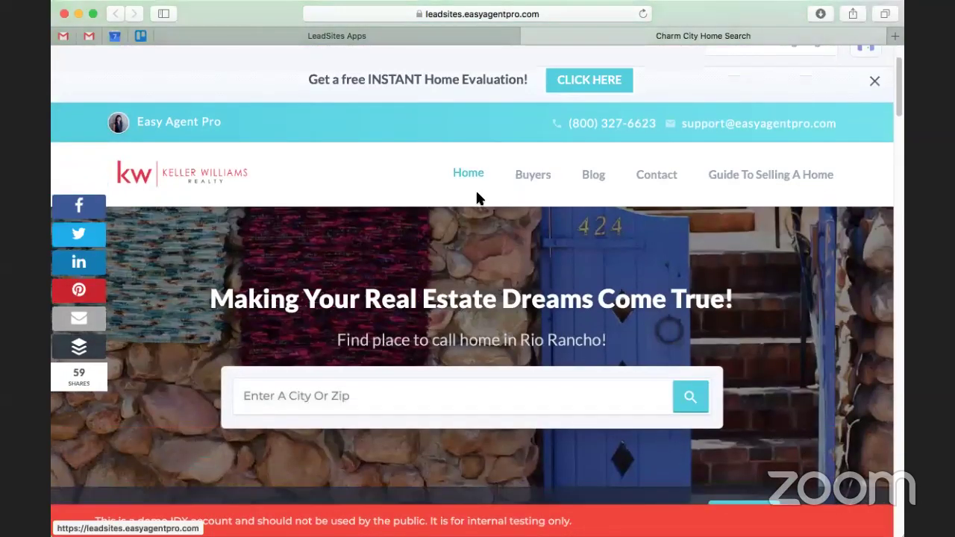
{"action": "scroll", "coordinate": [480, 199], "scroll_direction": "down", "scroll_amount": 1}
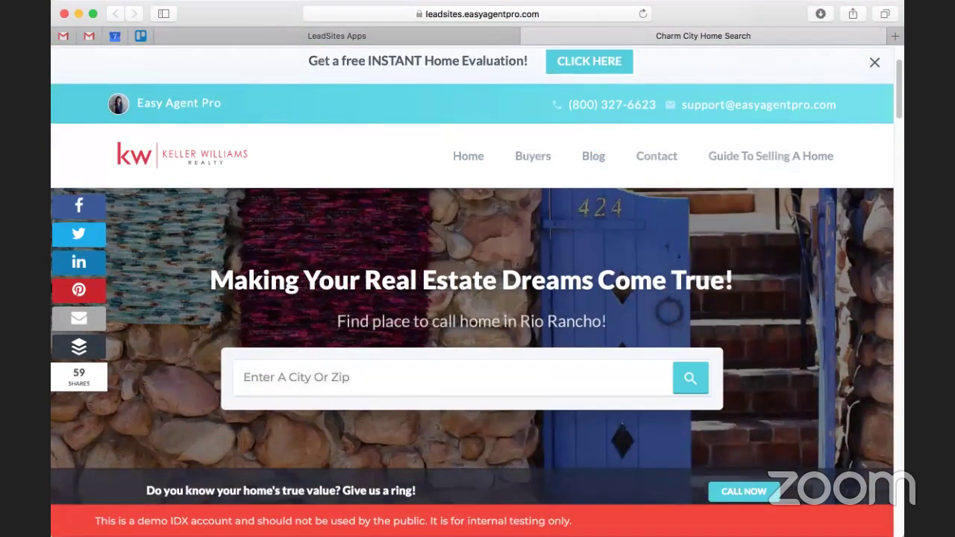
{"action": "left_click", "coordinate": [53, 157]}
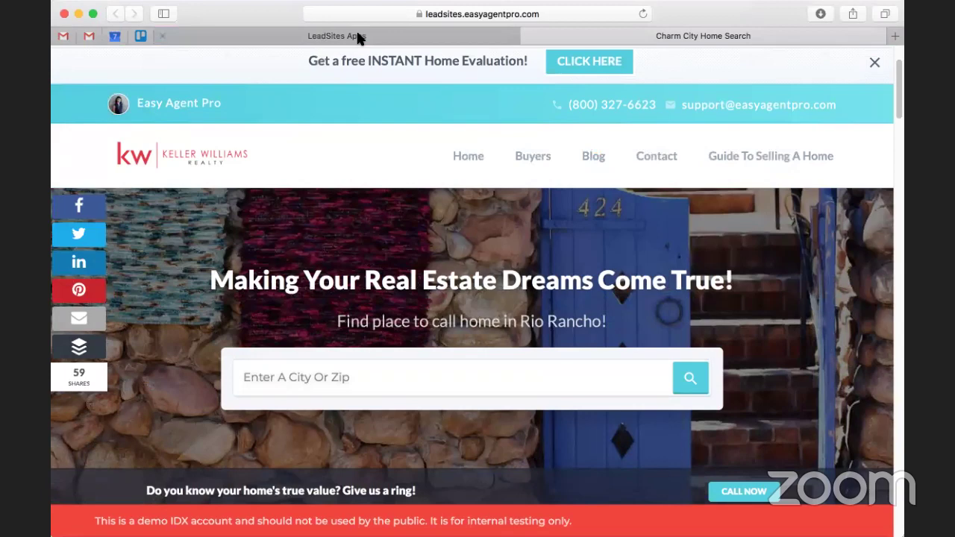
- Open the Header Leads app from the lead capture apps and show its templates
{"action": "left_click", "coordinate": [358, 38]}
{"action": "scroll", "coordinate": [437, 269], "scroll_direction": "down", "scroll_amount": 3}
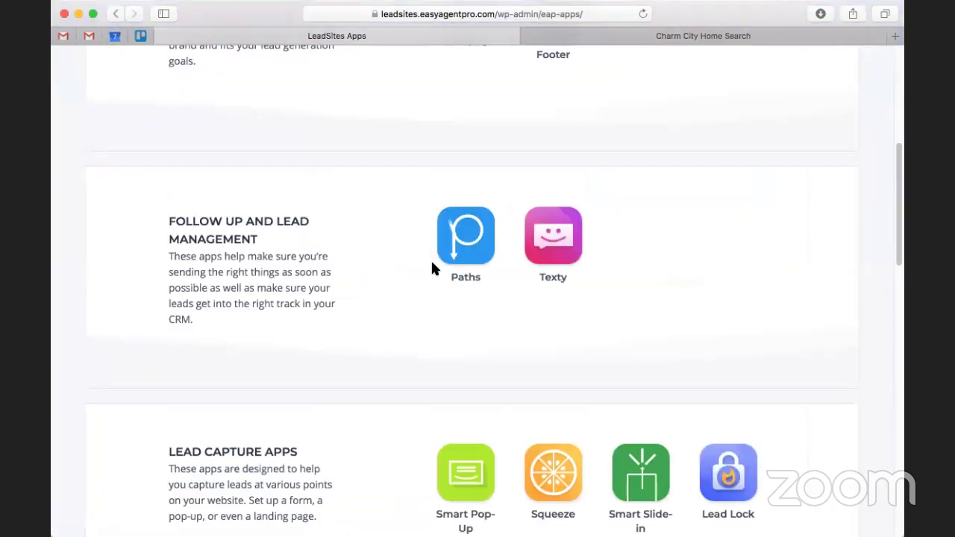
{"action": "scroll", "coordinate": [431, 268], "scroll_direction": "down", "scroll_amount": 4}
{"action": "scroll", "coordinate": [431, 268], "scroll_direction": "down", "scroll_amount": 2}
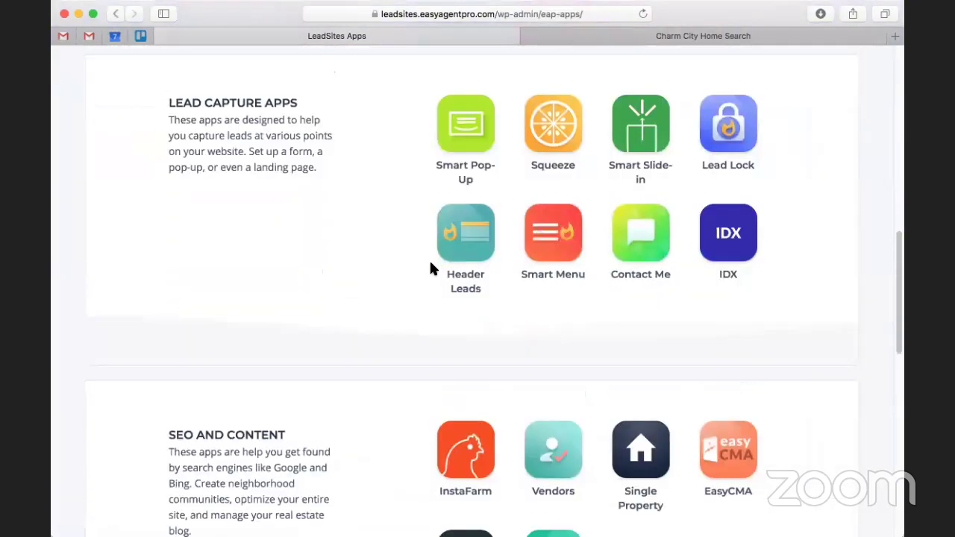
{"action": "left_click", "coordinate": [431, 268]}
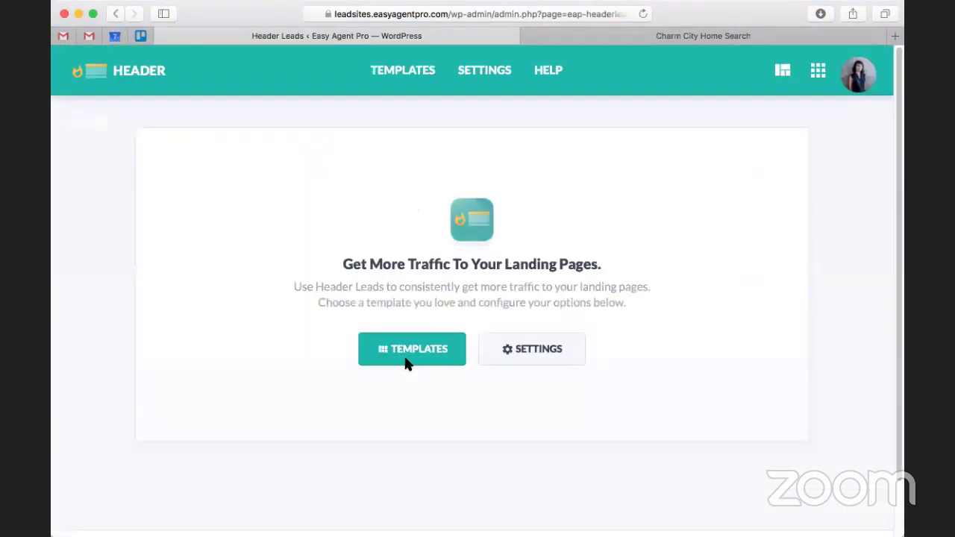
{"action": "left_click", "coordinate": [411, 352]}
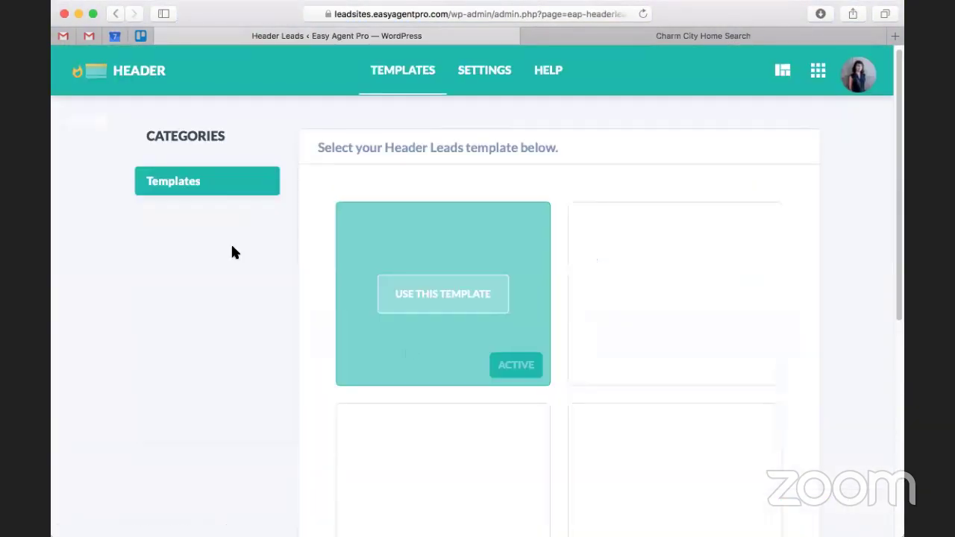
- Apply the white Header Leads template with double arrows and an outlined button, and look through the remaining templates
{"action": "scroll", "coordinate": [231, 253], "scroll_direction": "down", "scroll_amount": 2}
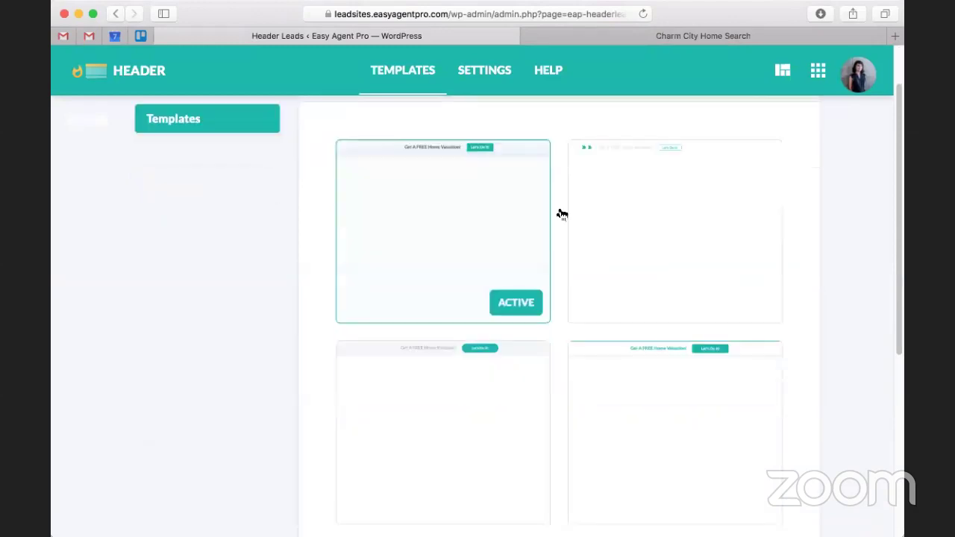
{"action": "scroll", "coordinate": [562, 215], "scroll_direction": "down", "scroll_amount": 1}
{"action": "left_click", "coordinate": [696, 221]}
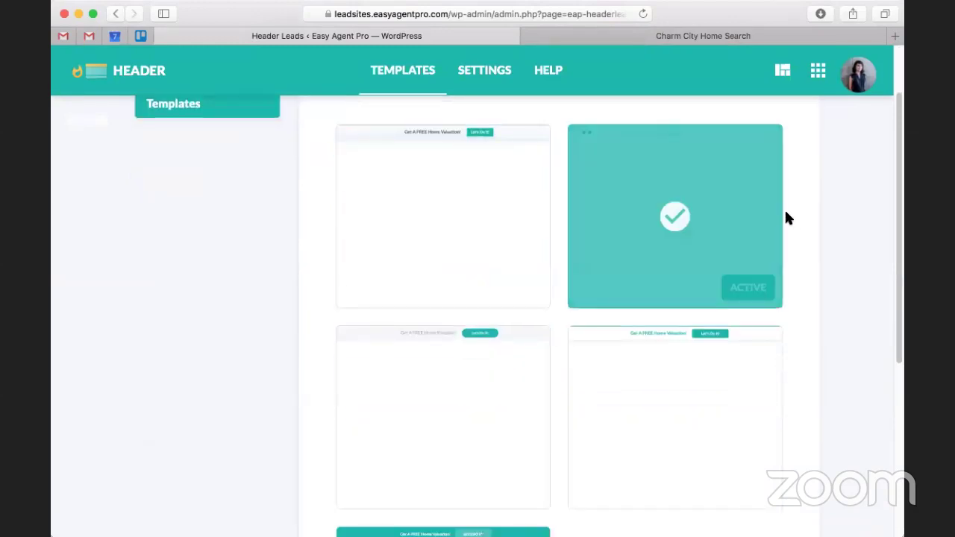
{"action": "scroll", "coordinate": [715, 239], "scroll_direction": "down", "scroll_amount": 2}
{"action": "scroll", "coordinate": [743, 403], "scroll_direction": "down", "scroll_amount": 4}
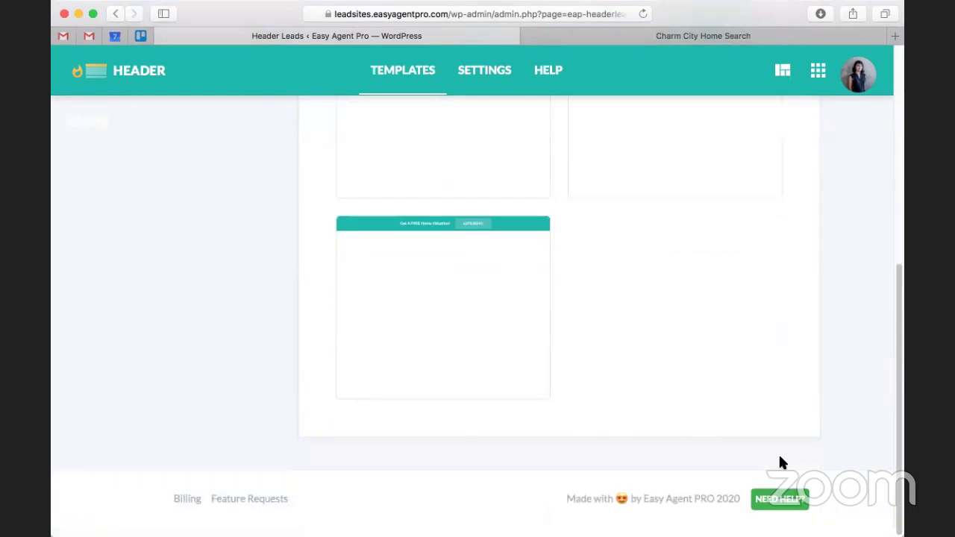
{"action": "scroll", "coordinate": [780, 463], "scroll_direction": "up", "scroll_amount": 1}
{"action": "scroll", "coordinate": [781, 420], "scroll_direction": "up", "scroll_amount": 10}
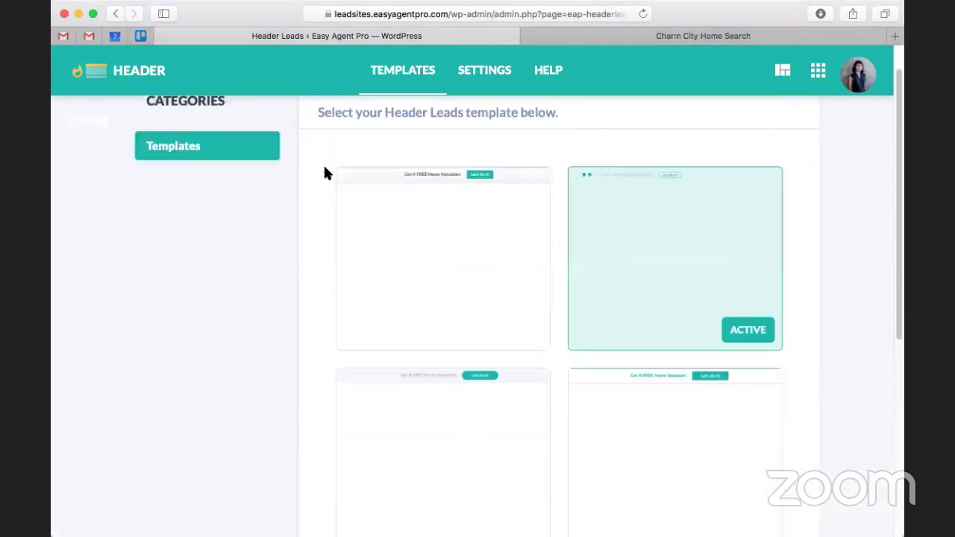
- Reload the live homepage and examine the home evaluation bar and the sticky menu shown over the property map
{"action": "key", "text": "ctrl+Tab"}
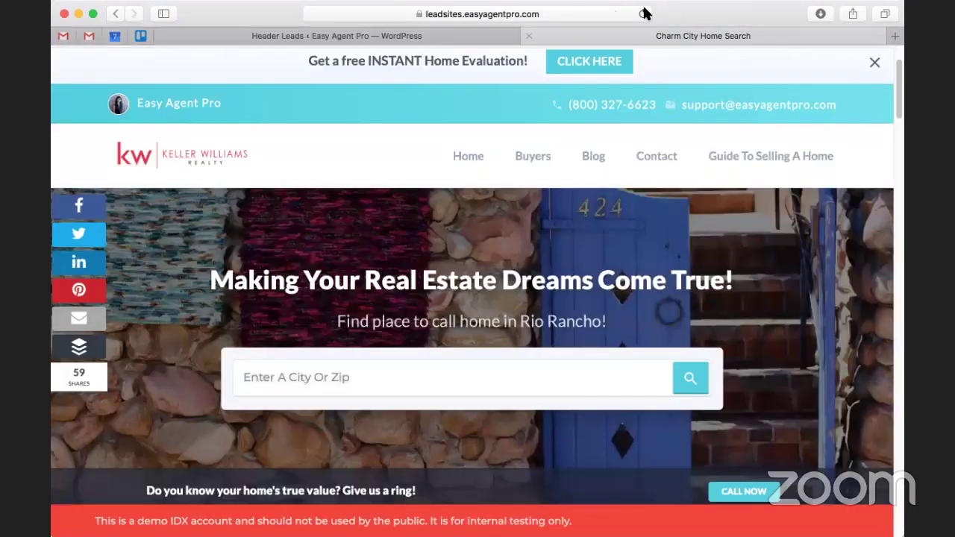
{"action": "left_click", "coordinate": [643, 11]}
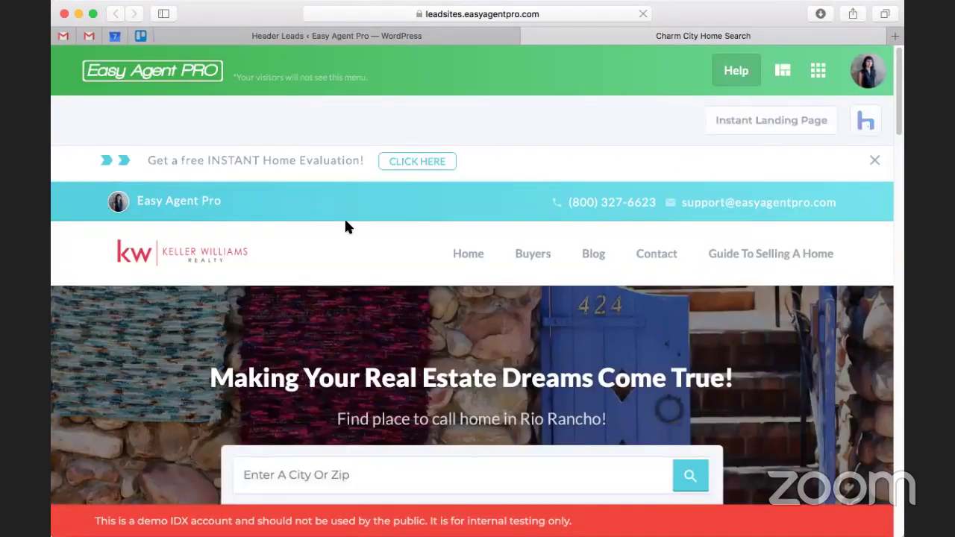
{"action": "scroll", "coordinate": [344, 223], "scroll_direction": "down", "scroll_amount": 3}
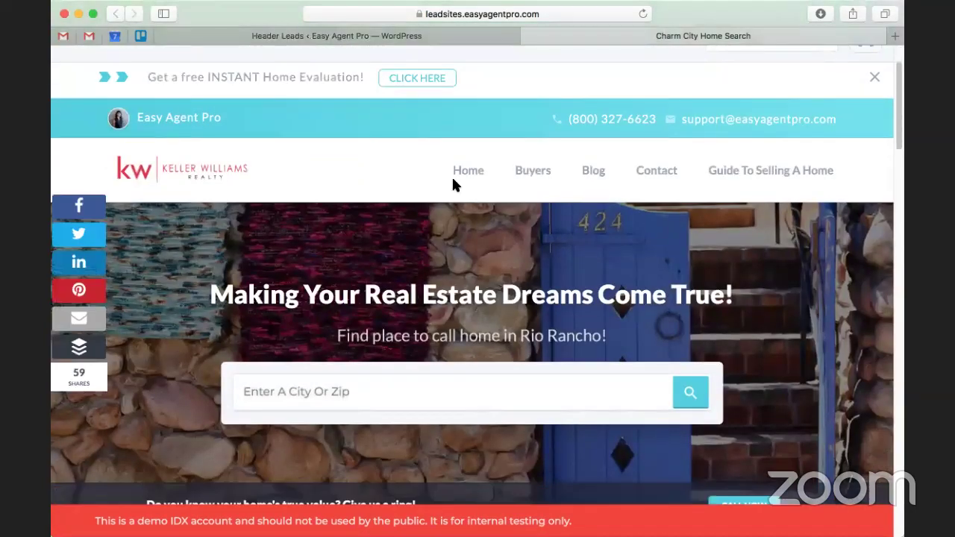
{"action": "scroll", "coordinate": [500, 67], "scroll_direction": "down", "scroll_amount": 1}
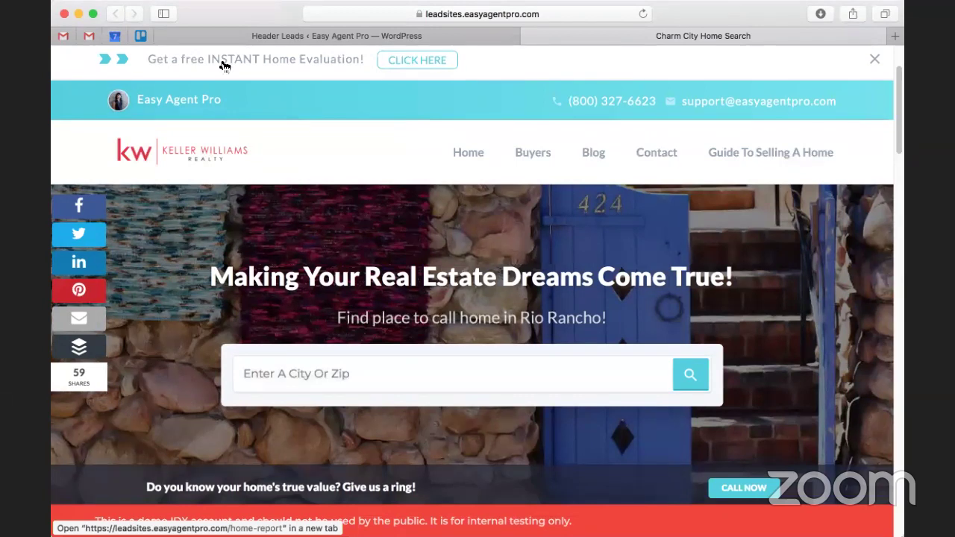
{"action": "mouse_move", "coordinate": [539, 144]}
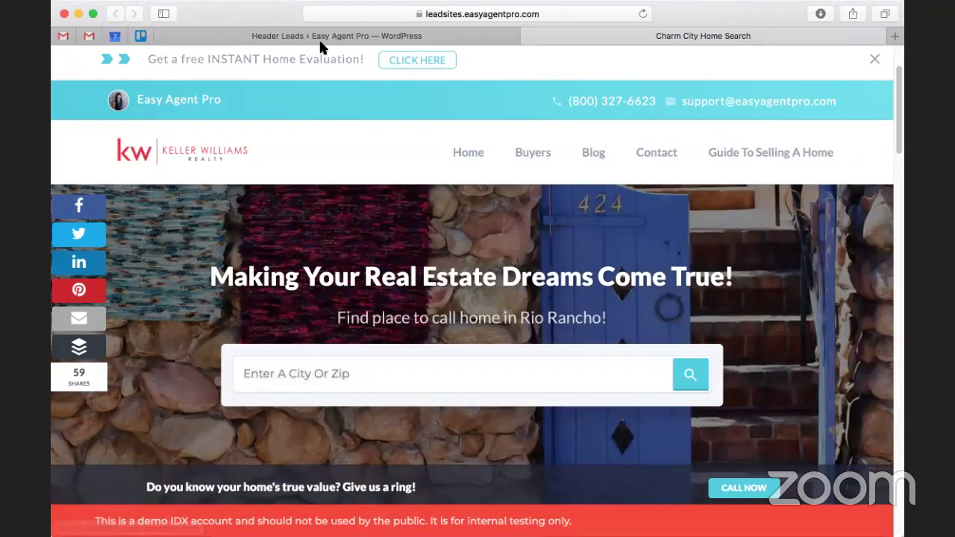
{"action": "key", "text": "super+bracketleft"}
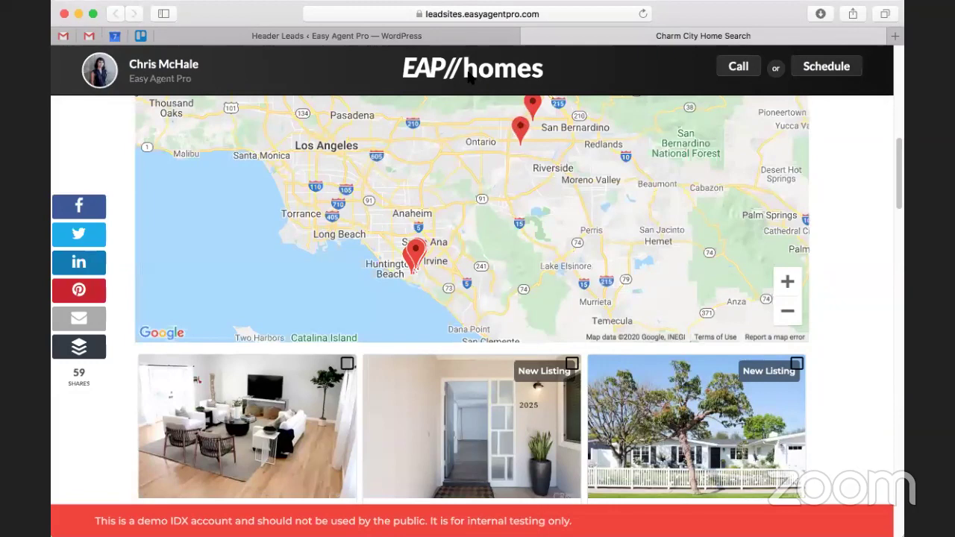
{"action": "scroll", "coordinate": [470, 105], "scroll_direction": "down", "scroll_amount": 1}
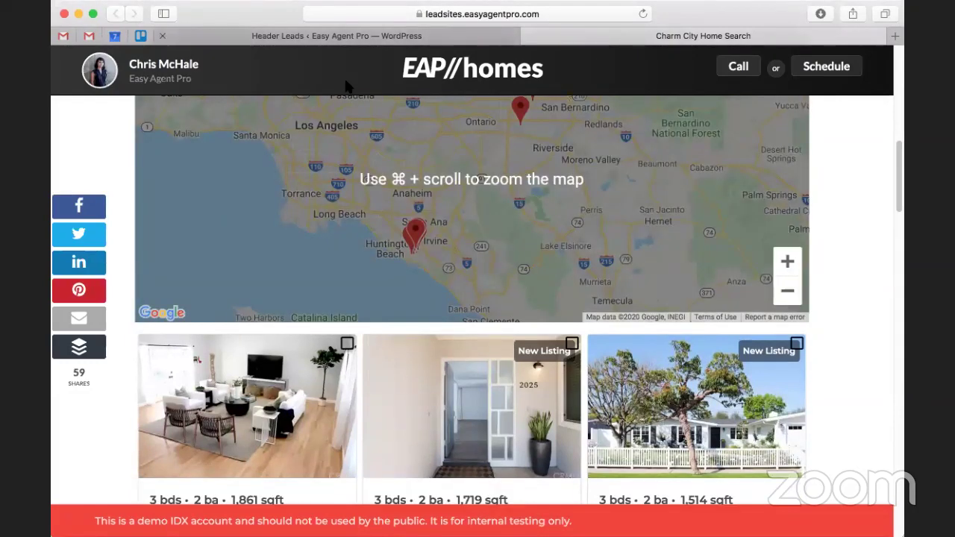
- Return to the apps list and open the Smart Menu app's templates
{"action": "key", "text": "ctrl+shift+Tab"}
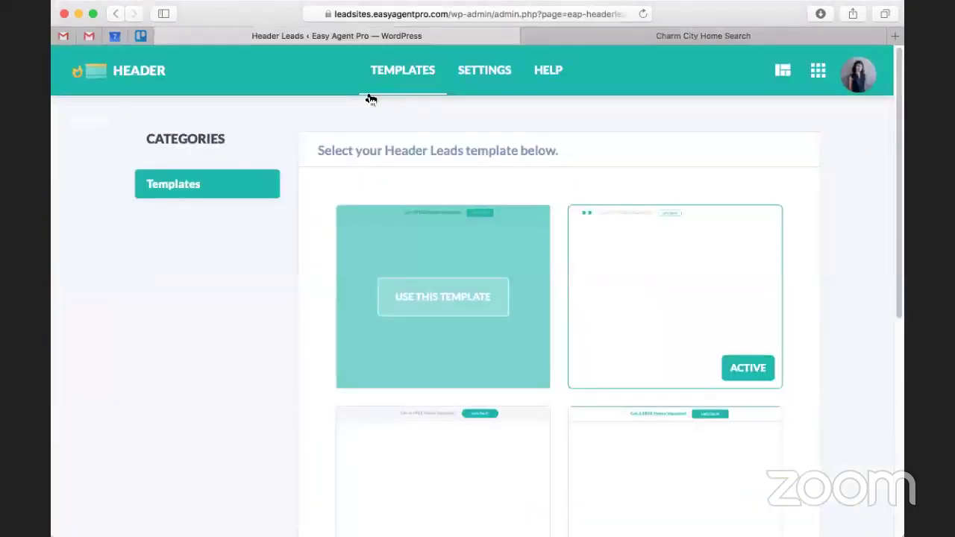
{"action": "left_click", "coordinate": [813, 66]}
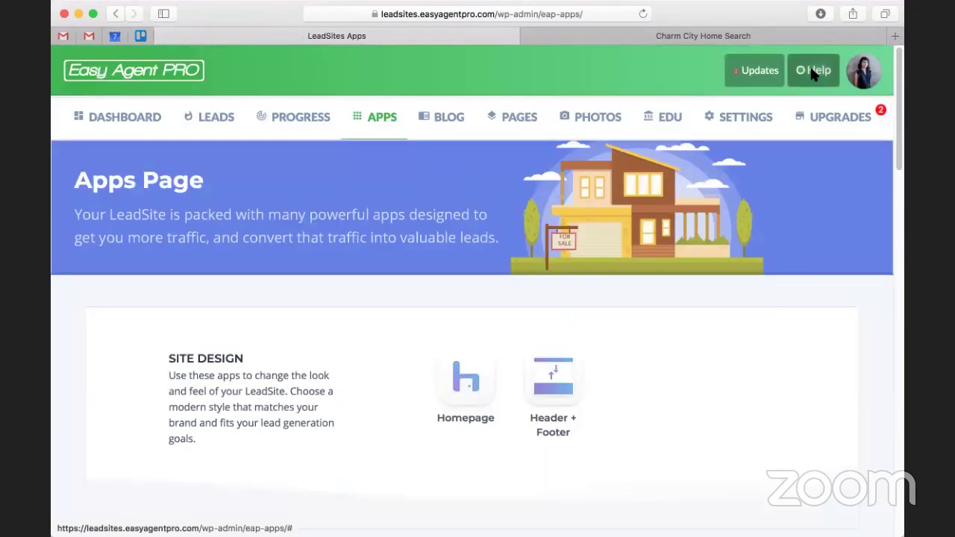
{"action": "scroll", "coordinate": [328, 443], "scroll_direction": "down", "scroll_amount": 10}
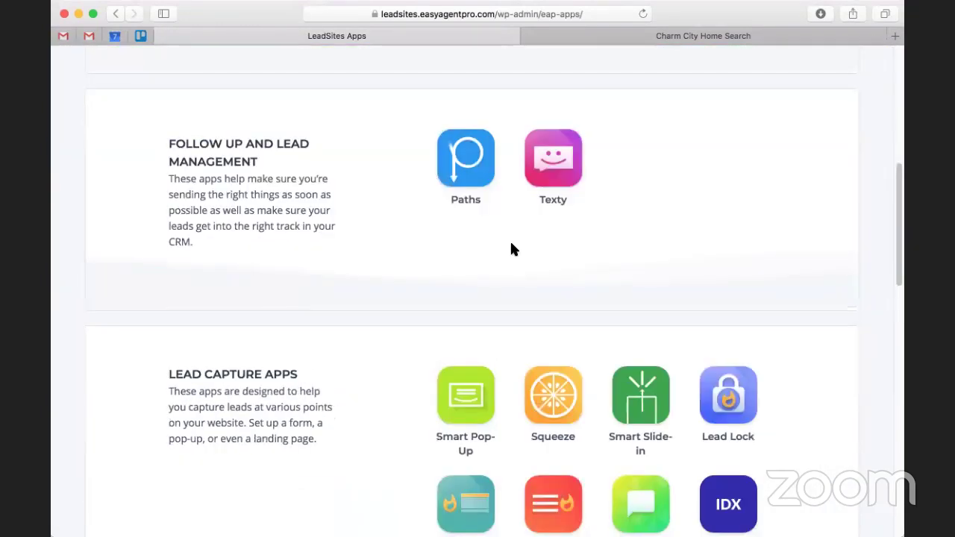
{"action": "scroll", "coordinate": [511, 250], "scroll_direction": "down", "scroll_amount": 5}
{"action": "left_click", "coordinate": [538, 273]}
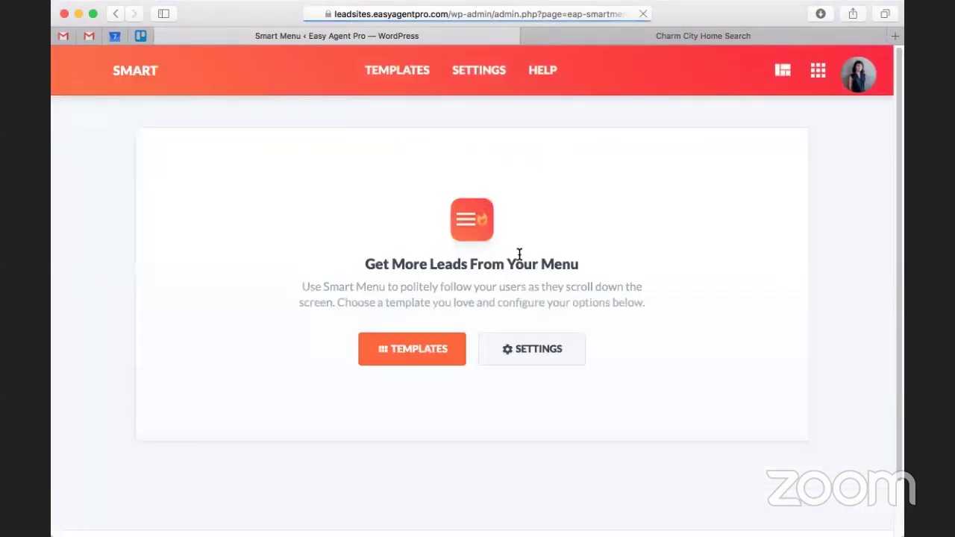
{"action": "left_click", "coordinate": [410, 360]}
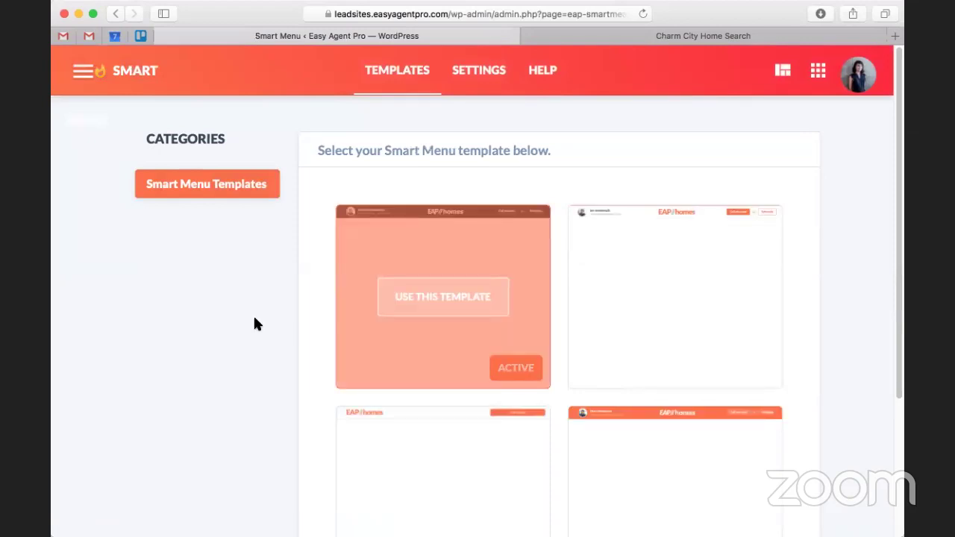
- Browse the Smart Menu templates and apply the white one with only a logo and one wide button
{"action": "scroll", "coordinate": [676, 211], "scroll_direction": "down", "scroll_amount": 1}
{"action": "scroll", "coordinate": [676, 210], "scroll_direction": "down", "scroll_amount": 3}
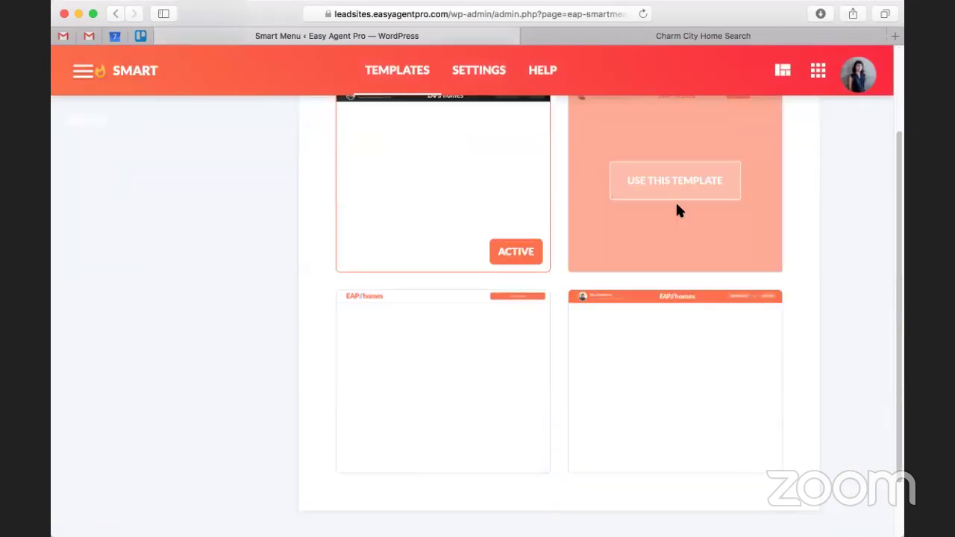
{"action": "scroll", "coordinate": [639, 214], "scroll_direction": "up", "scroll_amount": 2}
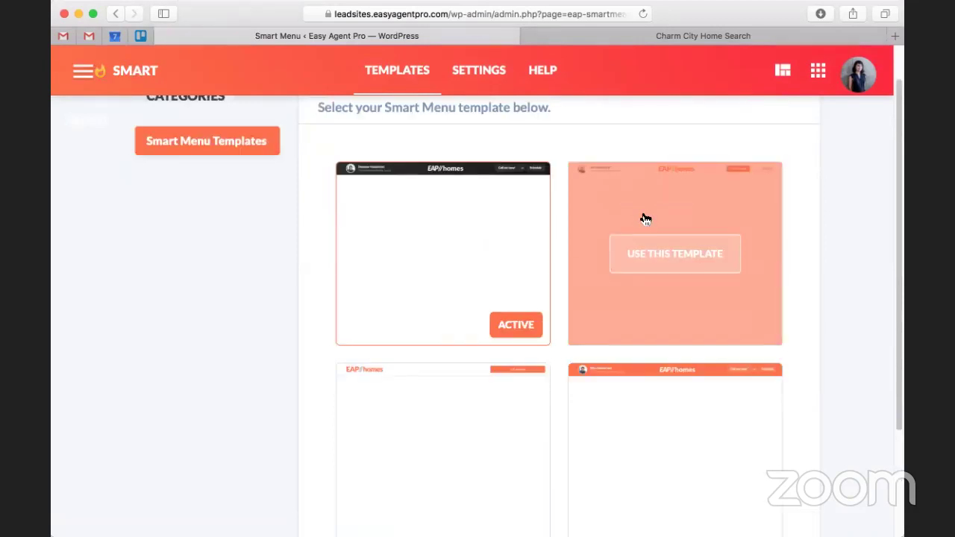
{"action": "scroll", "coordinate": [470, 309], "scroll_direction": "down", "scroll_amount": 5}
{"action": "left_click", "coordinate": [470, 308]}
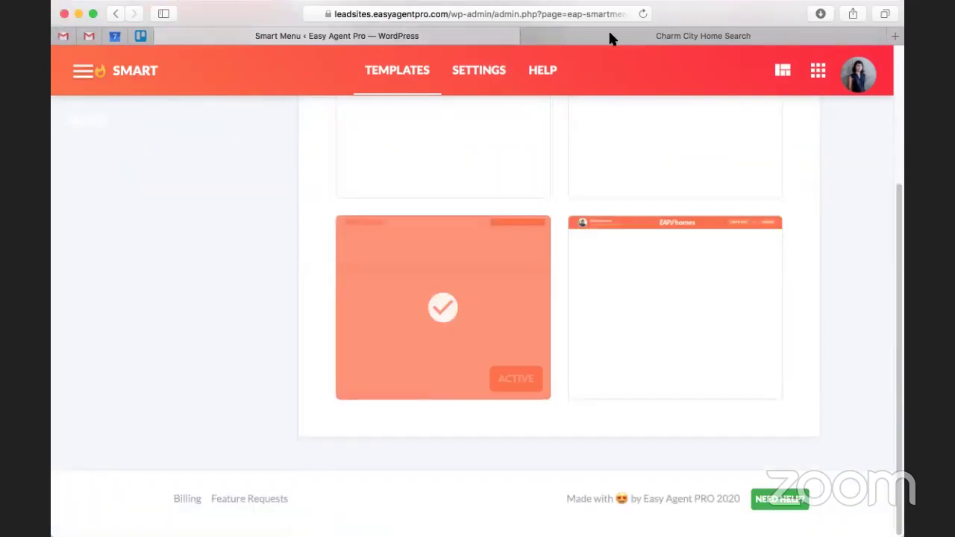
- Reload the live homepage and examine the sticky menu's logo and Call button over the property listings
{"action": "left_click", "coordinate": [672, 36]}
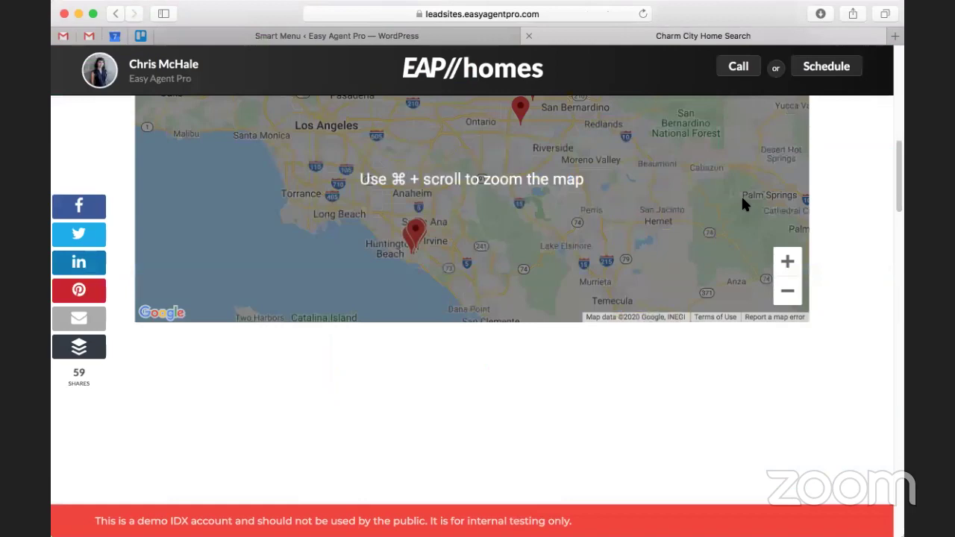
{"action": "key", "text": "cmd+r"}
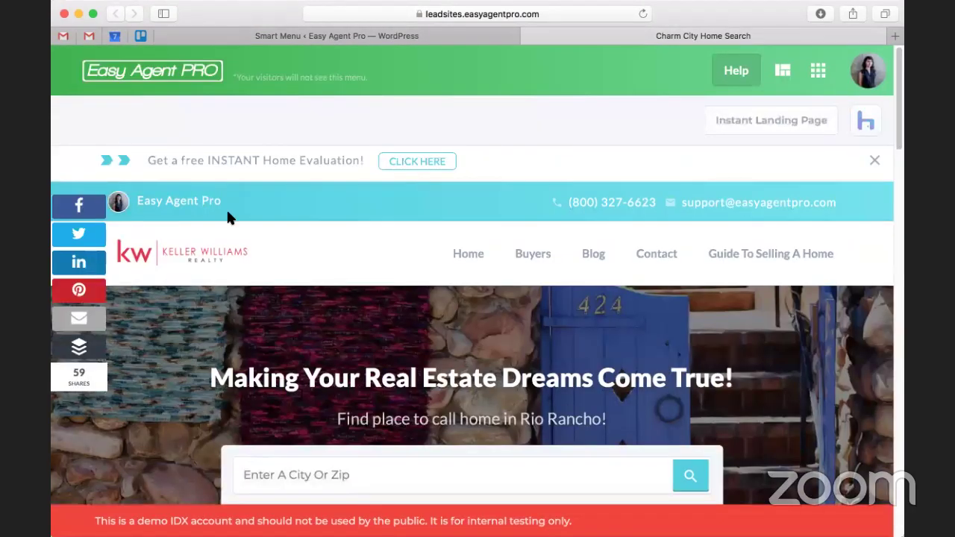
{"action": "scroll", "coordinate": [228, 216], "scroll_direction": "down", "scroll_amount": 3}
{"action": "scroll", "coordinate": [231, 224], "scroll_direction": "down", "scroll_amount": 2}
{"action": "scroll", "coordinate": [231, 225], "scroll_direction": "down", "scroll_amount": 5}
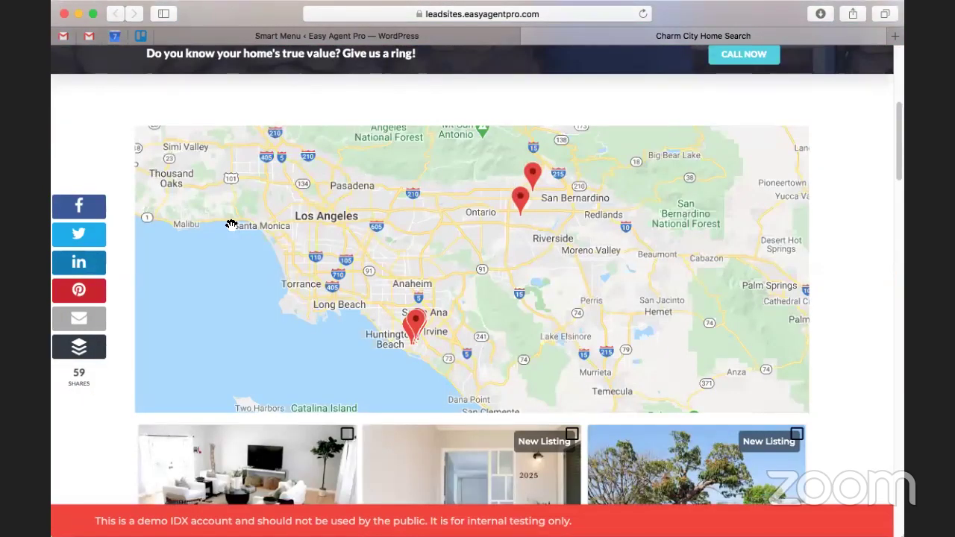
{"action": "scroll", "coordinate": [231, 224], "scroll_direction": "down", "scroll_amount": 4}
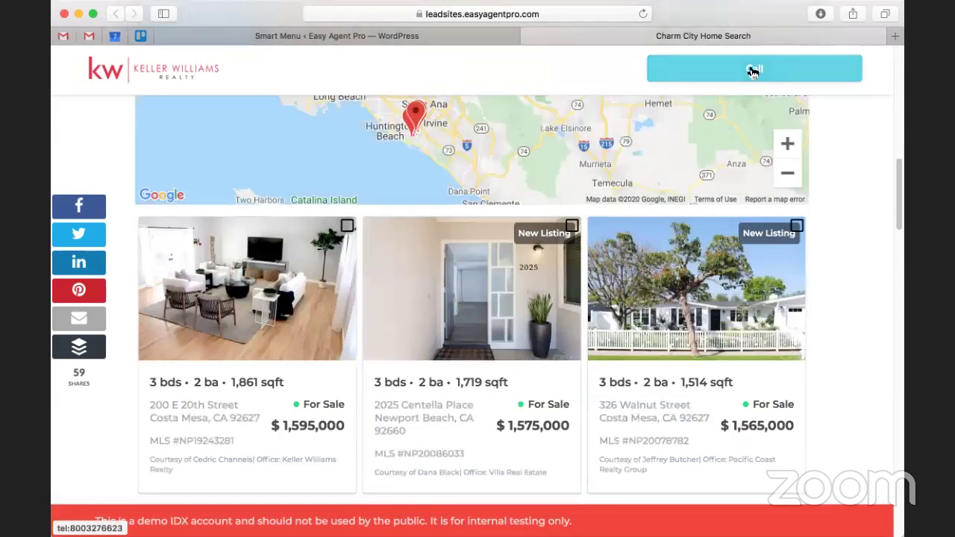
{"action": "scroll", "coordinate": [658, 54], "scroll_direction": "up", "scroll_amount": 10}
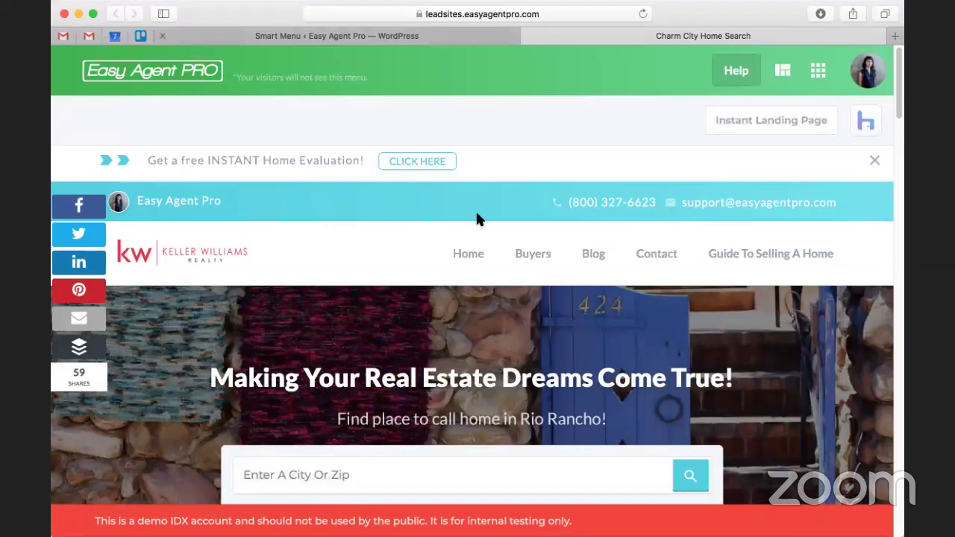
- Apply the white Smart Menu template with agent photo, centered logo and two buttons, and reload the live homepage
{"action": "key", "text": "super+bracketleft"}
{"action": "scroll", "coordinate": [657, 265], "scroll_direction": "up", "scroll_amount": 5}
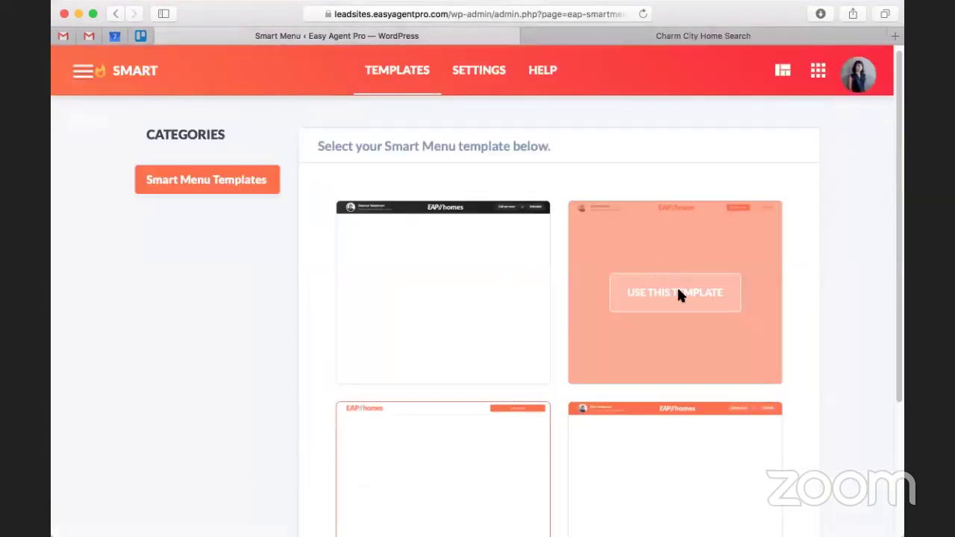
{"action": "left_click", "coordinate": [678, 292]}
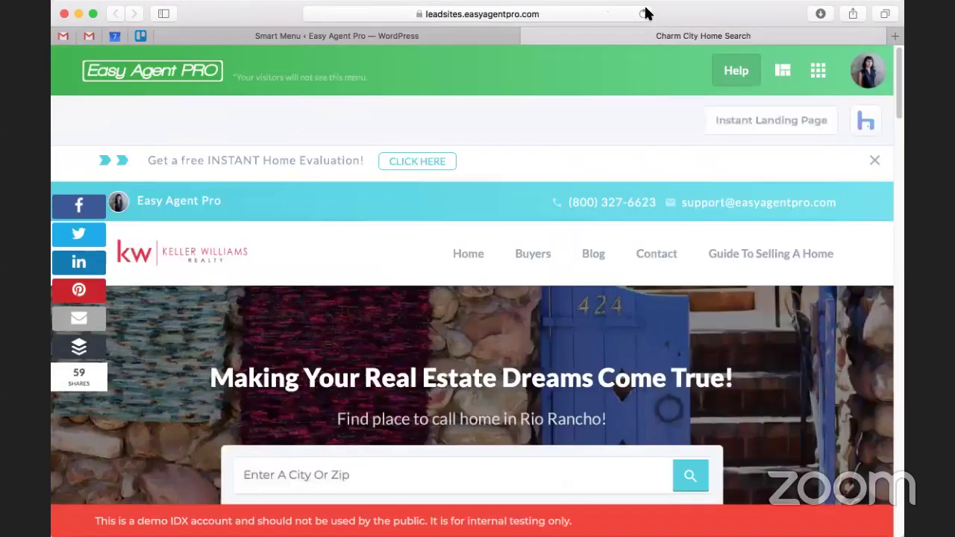
{"action": "left_click", "coordinate": [644, 14]}
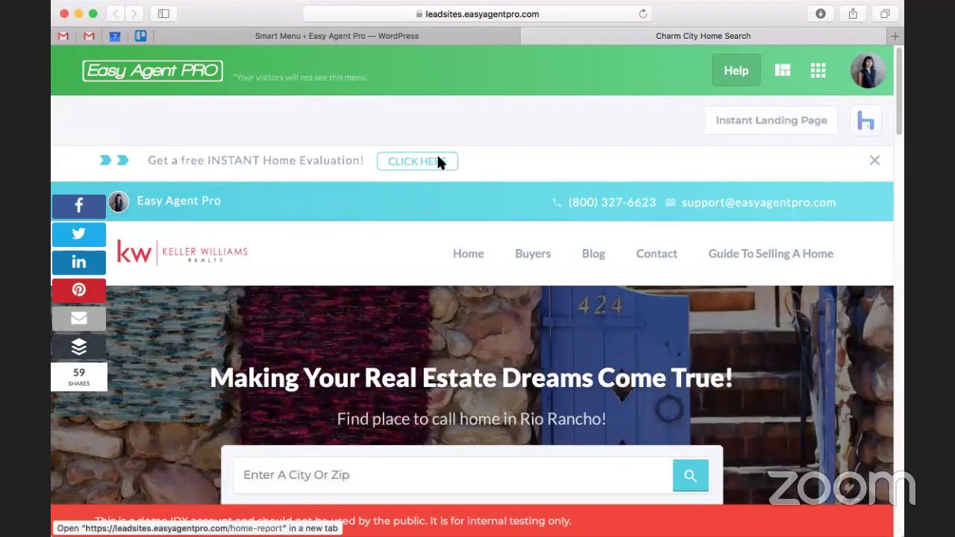
- Examine the sticky menu's agent photo, centered logo, Call and Schedule buttons over the live homepage's map and property listings
{"action": "scroll", "coordinate": [448, 160], "scroll_direction": "down", "scroll_amount": 5}
{"action": "scroll", "coordinate": [543, 132], "scroll_direction": "down", "scroll_amount": 4}
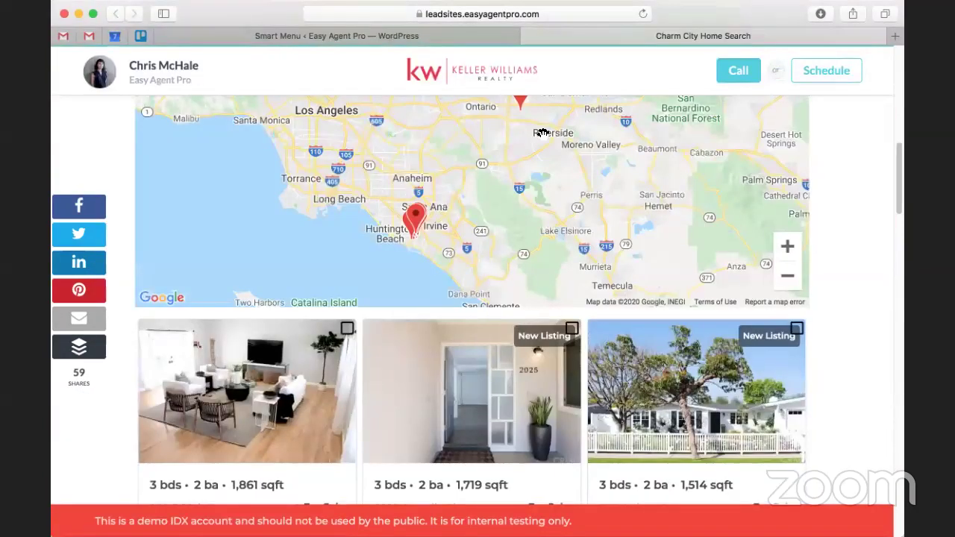
{"action": "scroll", "coordinate": [392, 246], "scroll_direction": "down", "scroll_amount": 5}
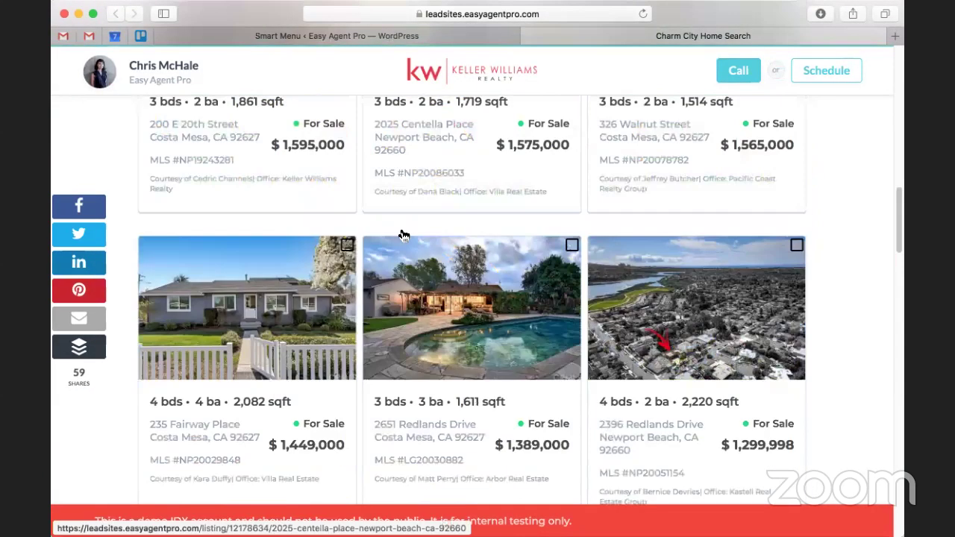
{"action": "scroll", "coordinate": [401, 234], "scroll_direction": "down", "scroll_amount": 5}
{"action": "scroll", "coordinate": [401, 233], "scroll_direction": "up", "scroll_amount": 10}
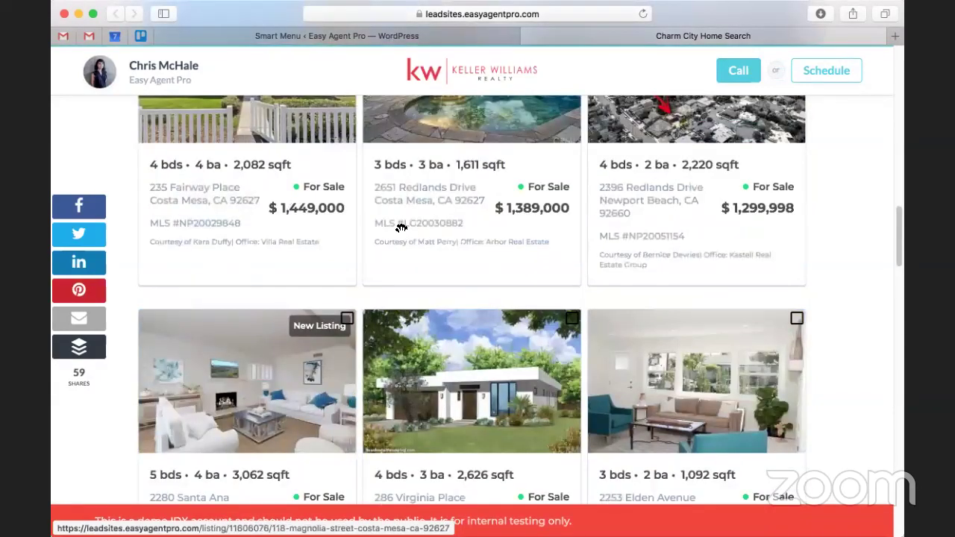
{"action": "scroll", "coordinate": [401, 234], "scroll_direction": "up", "scroll_amount": 10}
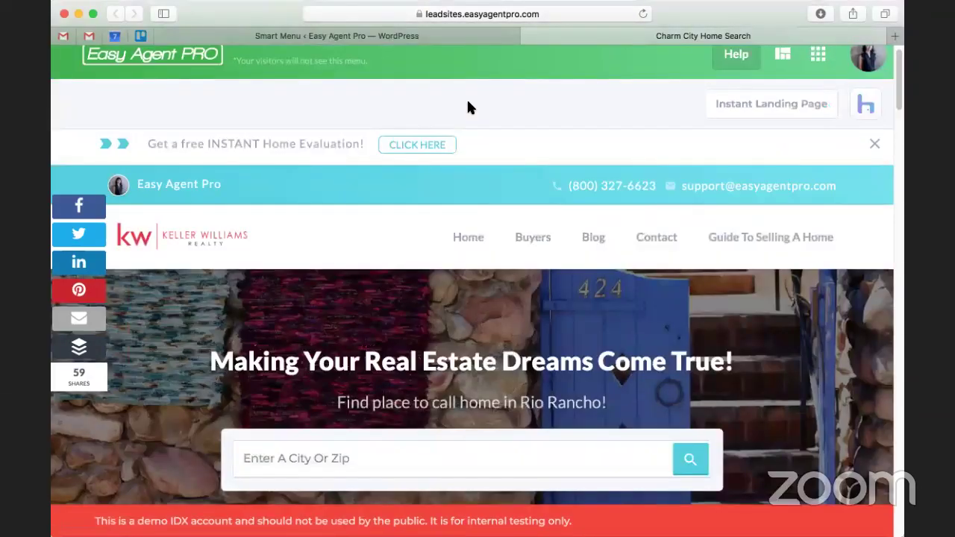
{"action": "scroll", "coordinate": [462, 100], "scroll_direction": "down", "scroll_amount": 1}
{"action": "scroll", "coordinate": [460, 95], "scroll_direction": "up", "scroll_amount": 3}
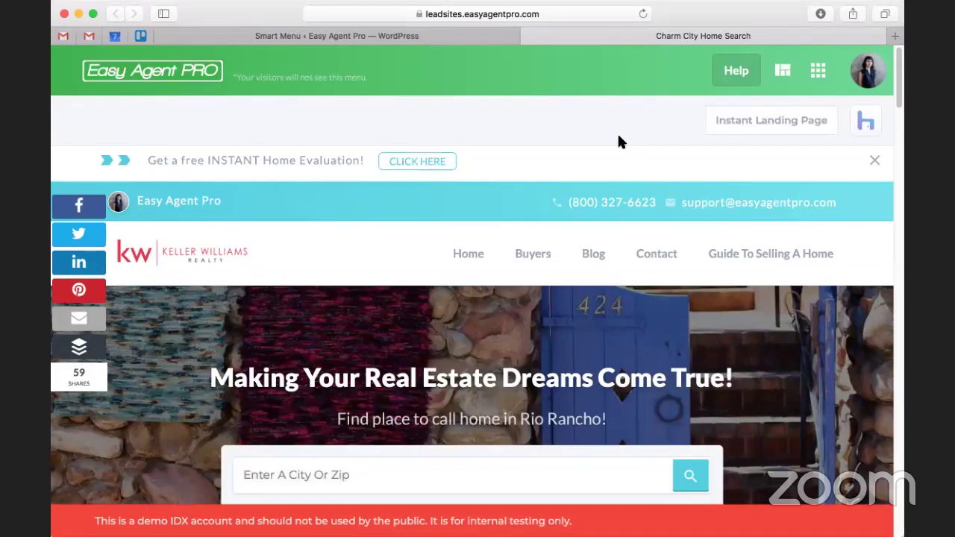
{"action": "scroll", "coordinate": [388, 222], "scroll_direction": "down", "scroll_amount": 2}
{"action": "scroll", "coordinate": [387, 221], "scroll_direction": "down", "scroll_amount": 1}
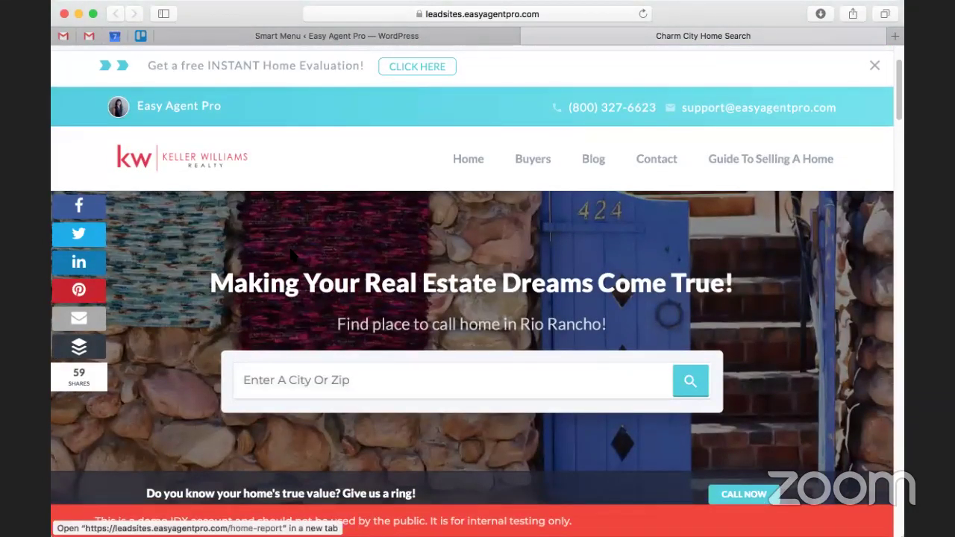
- Return to the LeadSite apps list, glance at the live homepage again, and bring up the Lead Capture apps
{"action": "key", "text": "ctrl+shift+Tab"}
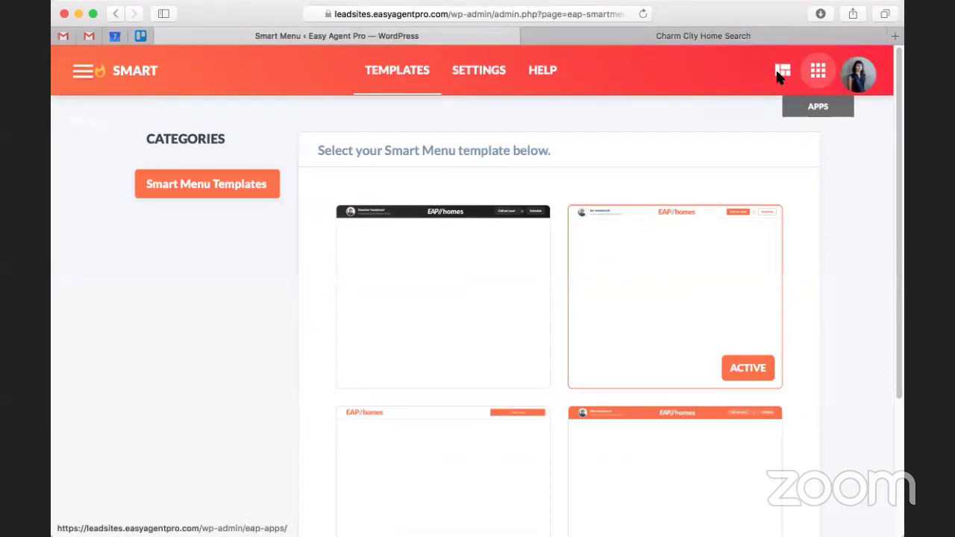
{"action": "left_click", "coordinate": [780, 75]}
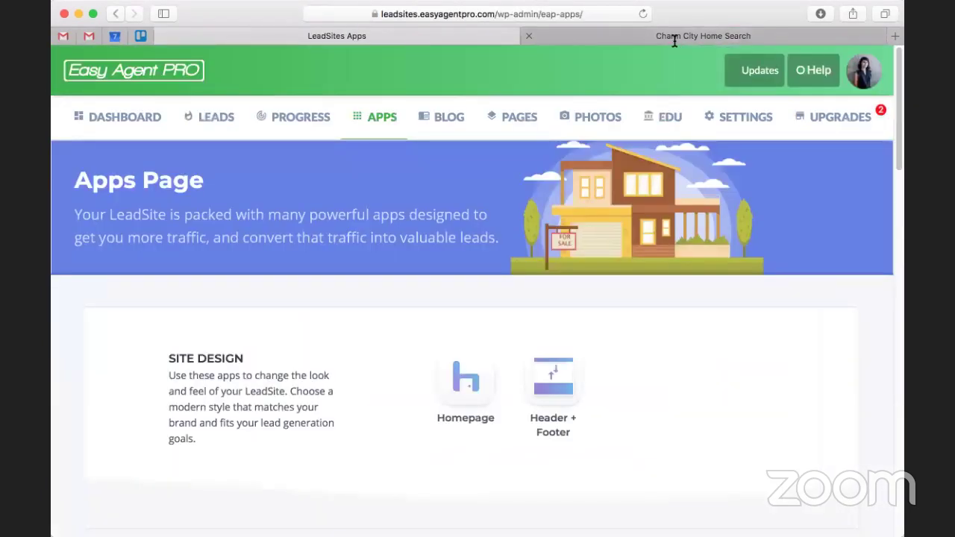
{"action": "left_click", "coordinate": [675, 39]}
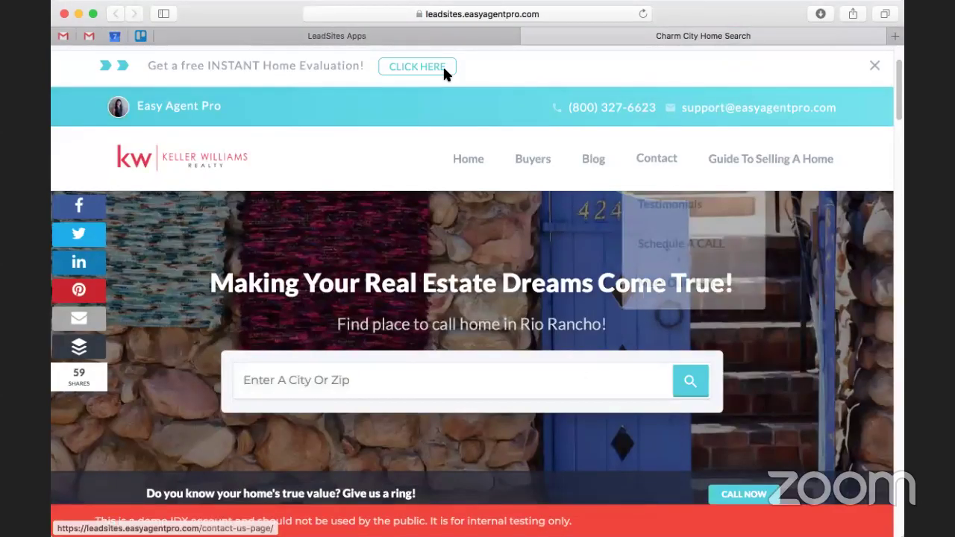
{"action": "scroll", "coordinate": [403, 245], "scroll_direction": "down", "scroll_amount": 1}
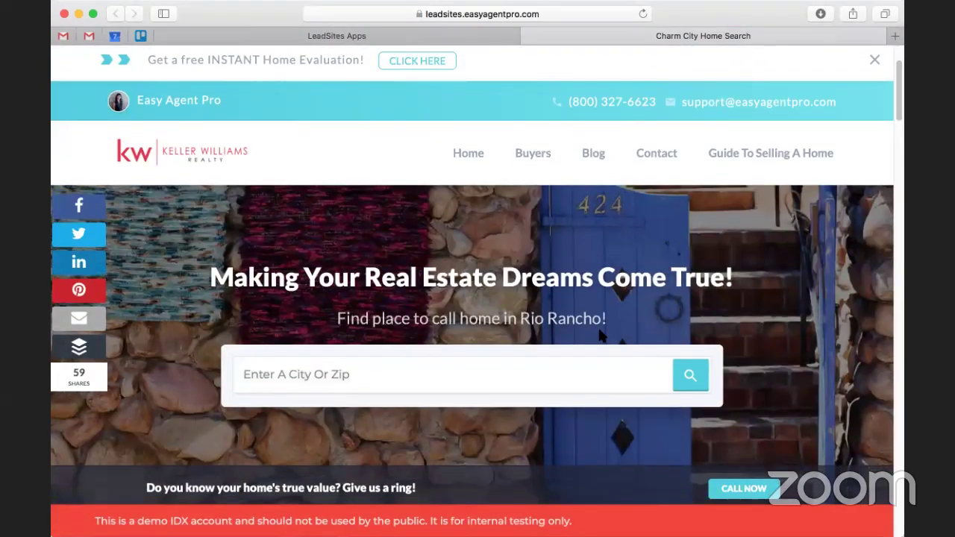
{"action": "left_click", "coordinate": [454, 37]}
{"action": "scroll", "coordinate": [581, 312], "scroll_direction": "down", "scroll_amount": 10}
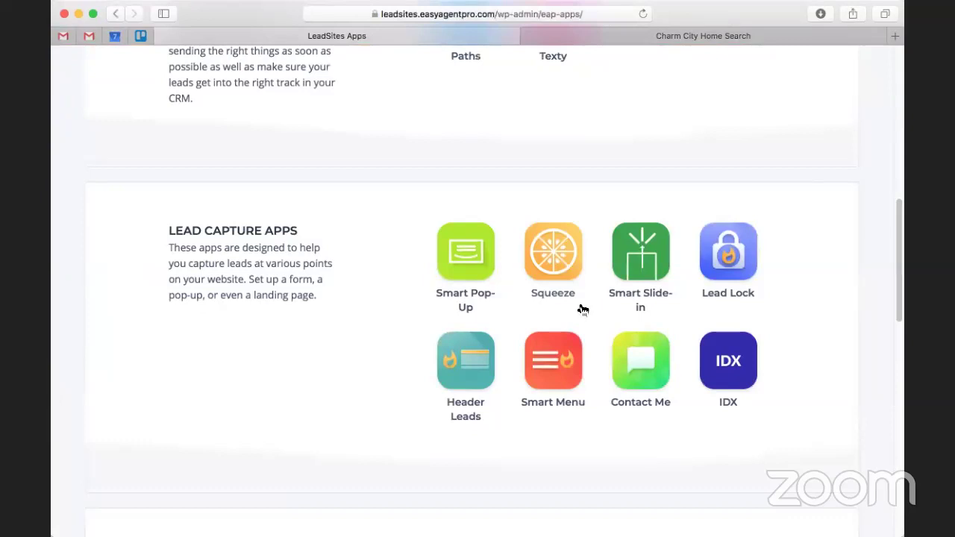
- Open the Contact Me app from the Lead Capture apps, viewing the live homepage while it loads
{"action": "mouse_move", "coordinate": [468, 166]}
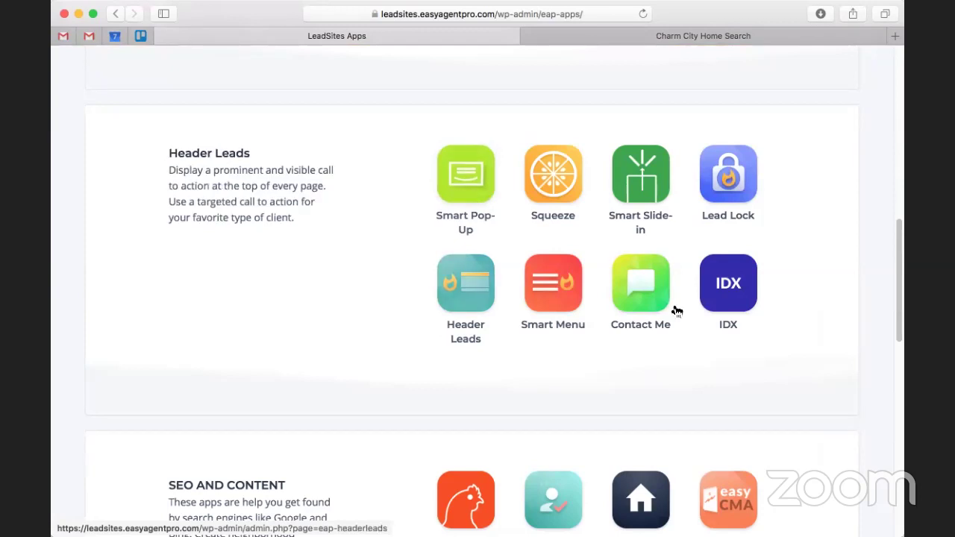
{"action": "mouse_move", "coordinate": [677, 310]}
{"action": "scroll", "coordinate": [677, 310], "scroll_direction": "down", "scroll_amount": 5}
{"action": "left_click", "coordinate": [650, 36]}
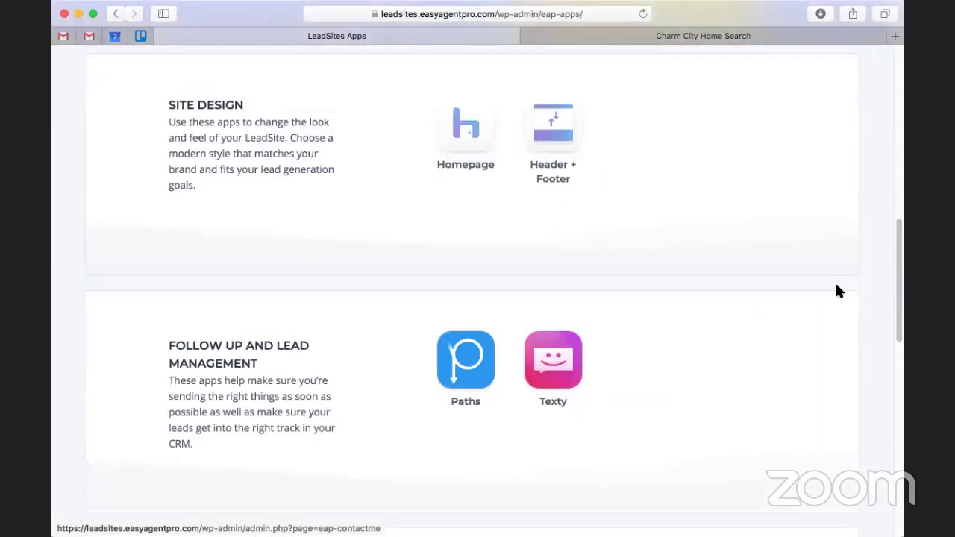
{"action": "scroll", "coordinate": [754, 293], "scroll_direction": "down", "scroll_amount": 3}
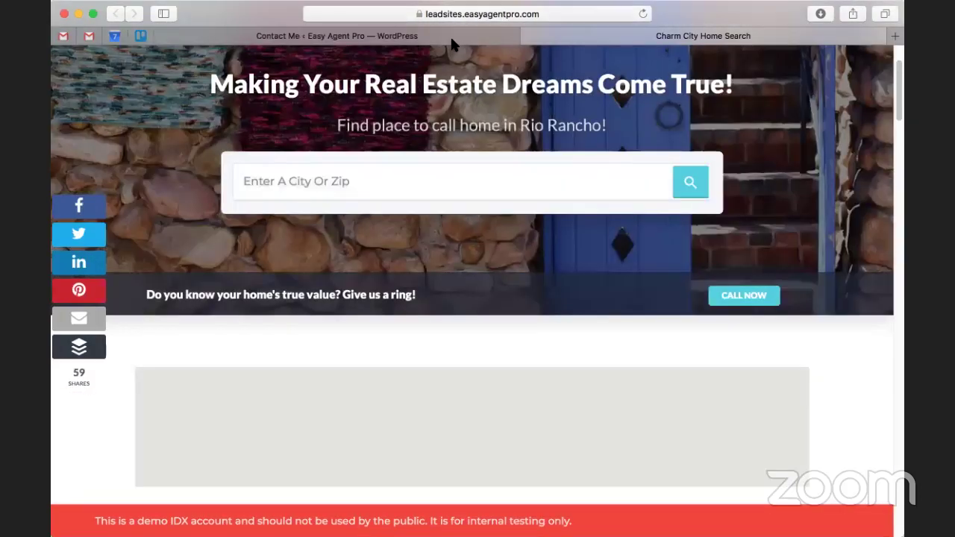
{"action": "key", "text": "ctrl+shift+Tab"}
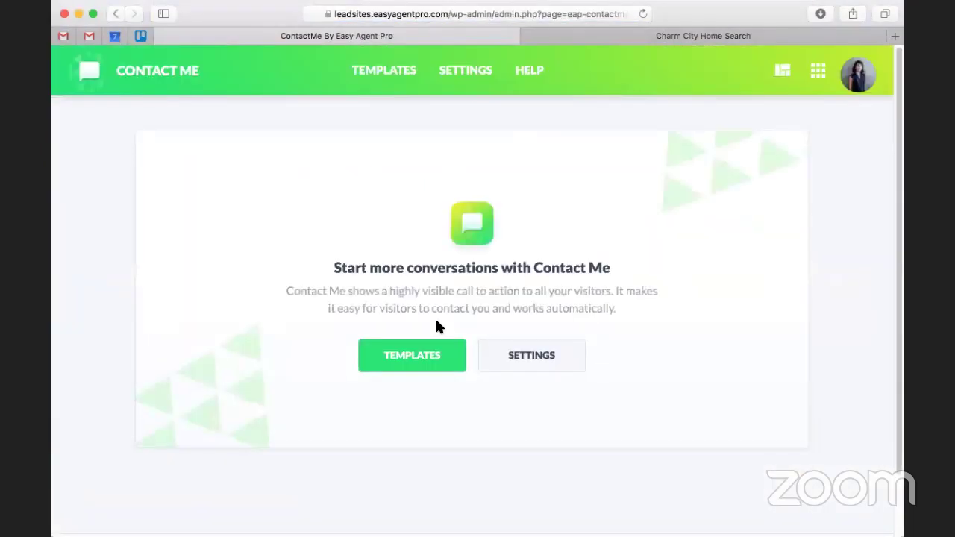
- Open the Contact Me templates and apply the tab template with the vertical "Contact Me!" label
{"action": "left_click", "coordinate": [417, 353]}
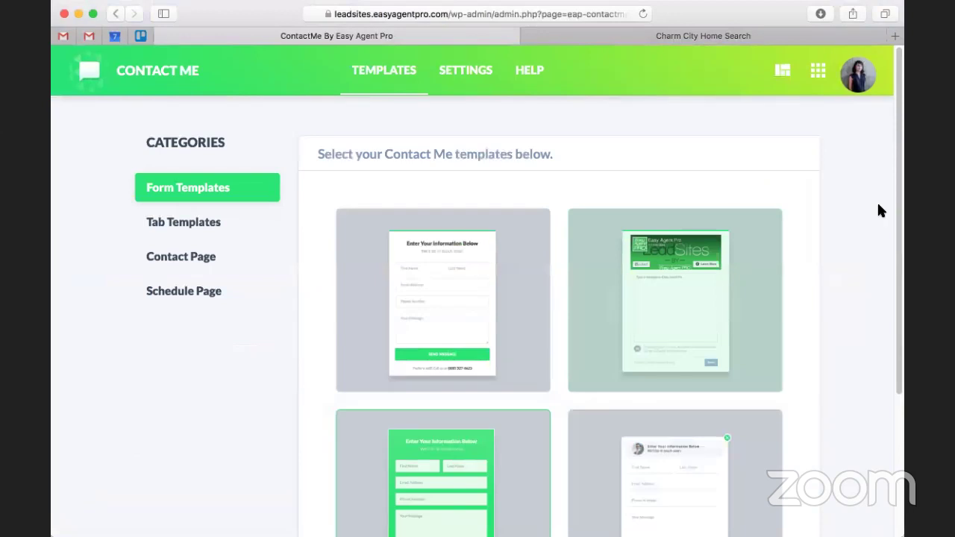
{"action": "left_click", "coordinate": [190, 223]}
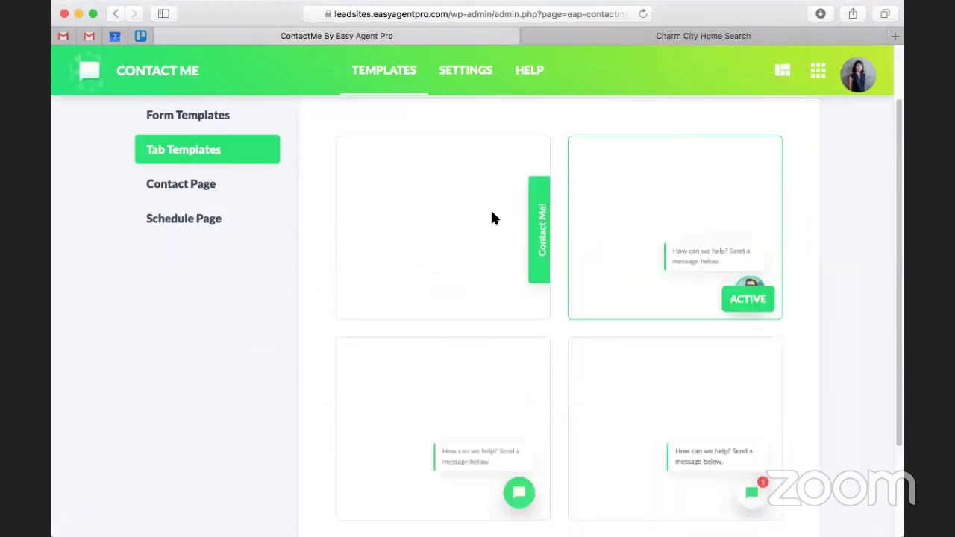
{"action": "scroll", "coordinate": [493, 217], "scroll_direction": "down", "scroll_amount": 3}
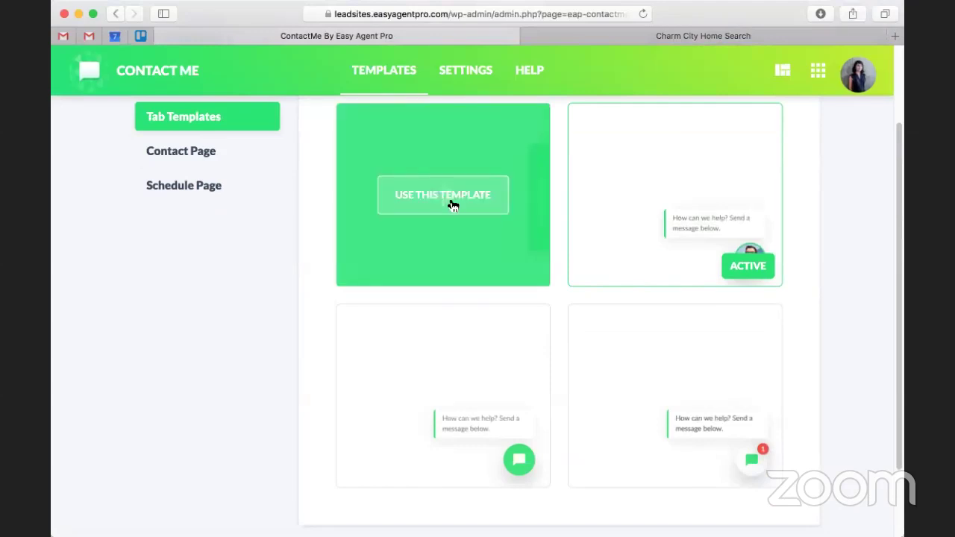
{"action": "left_click", "coordinate": [452, 205]}
- Review the Contact Page template, and apply the white form template with the green send button from the Form Templates
{"action": "left_click", "coordinate": [182, 150]}
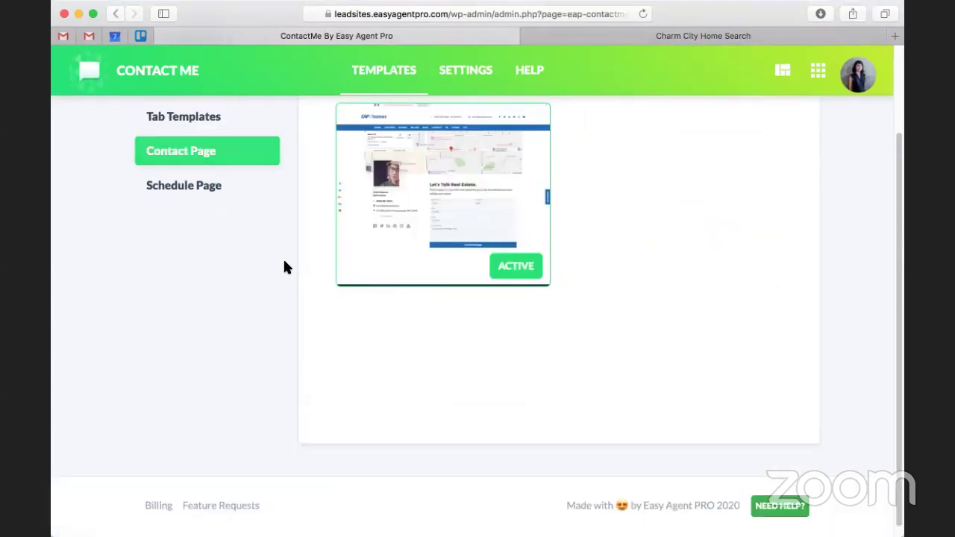
{"action": "scroll", "coordinate": [284, 267], "scroll_direction": "up", "scroll_amount": 3}
{"action": "left_click", "coordinate": [217, 191]}
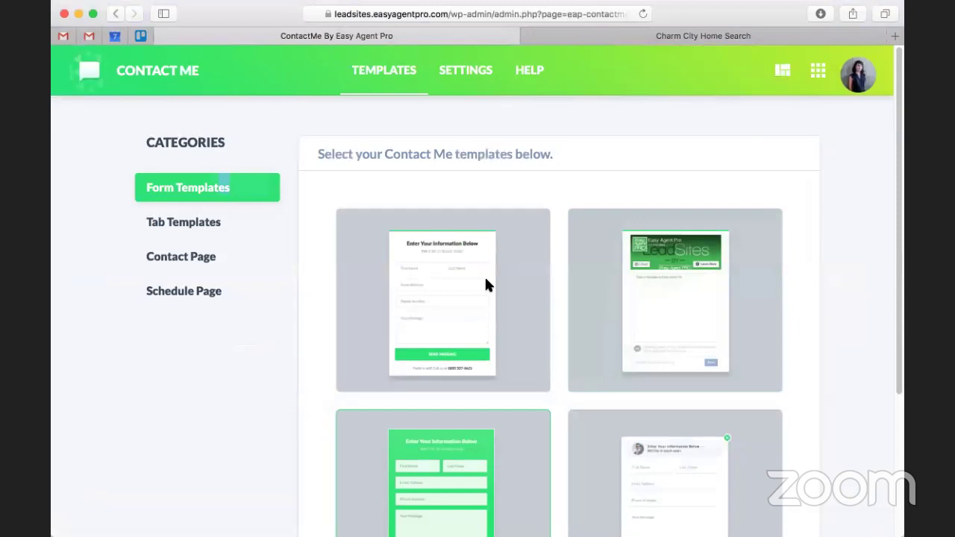
{"action": "scroll", "coordinate": [485, 275], "scroll_direction": "down", "scroll_amount": 5}
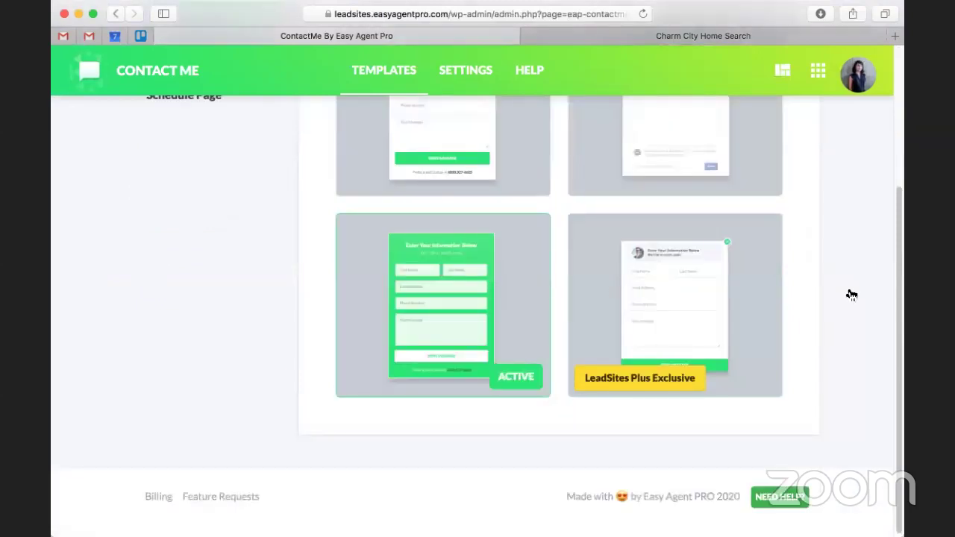
{"action": "scroll", "coordinate": [851, 294], "scroll_direction": "up", "scroll_amount": 5}
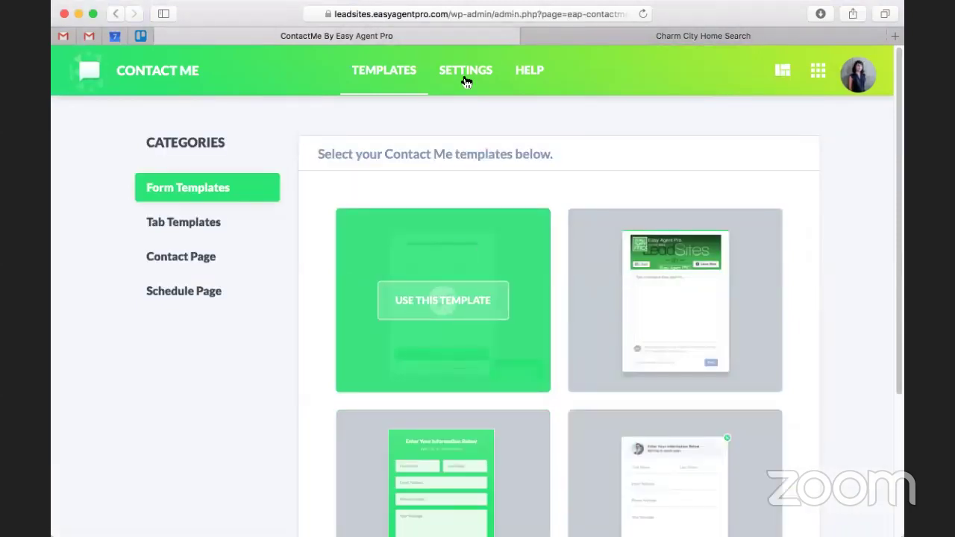
- Open the Contact Me settings and check the reloaded live homepage for the contact tab
{"action": "left_click", "coordinate": [465, 72]}
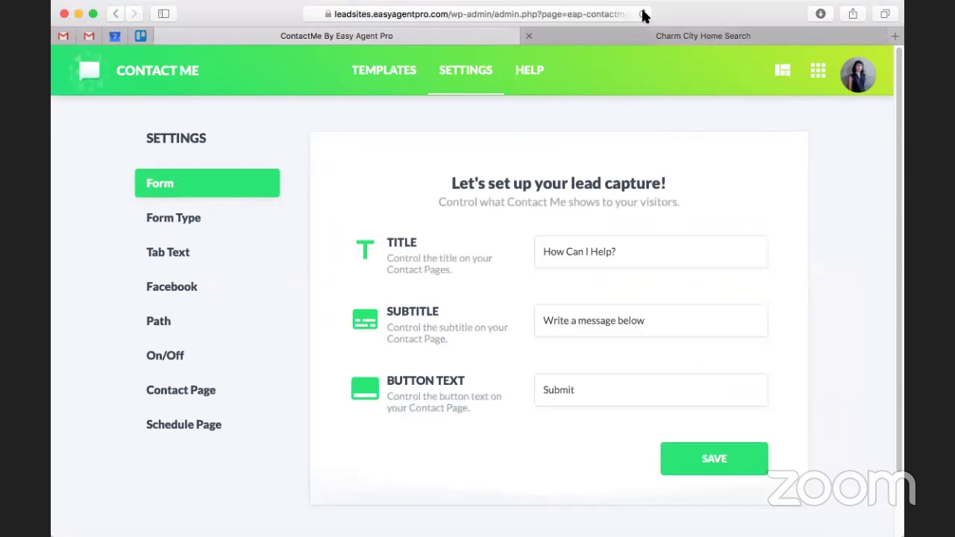
{"action": "key", "text": "ctrl+Tab"}
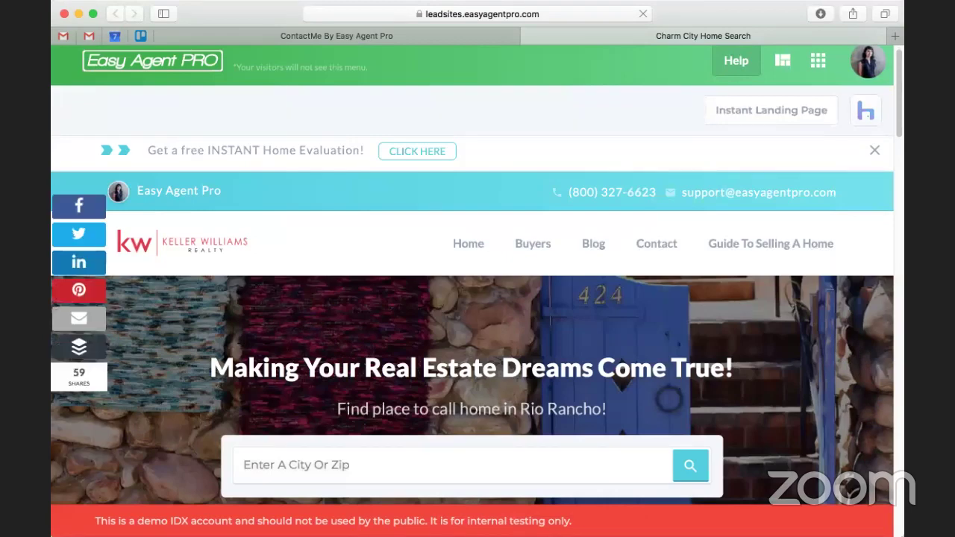
{"action": "scroll", "coordinate": [886, 313], "scroll_direction": "down", "scroll_amount": 10}
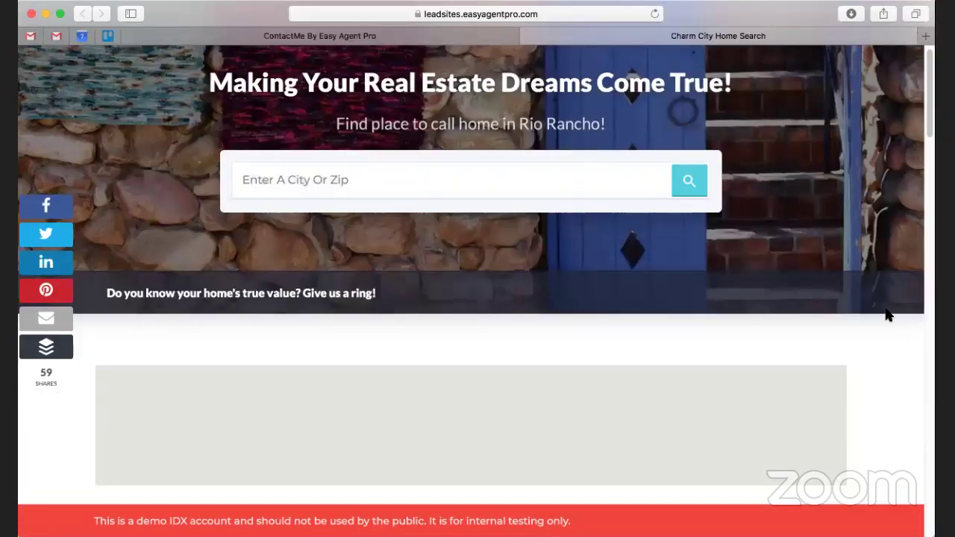
- Switch off the "Turn Contact Me Off" option in the Contact Me On/Off settings and reload the live homepage
{"action": "left_click", "coordinate": [388, 37]}
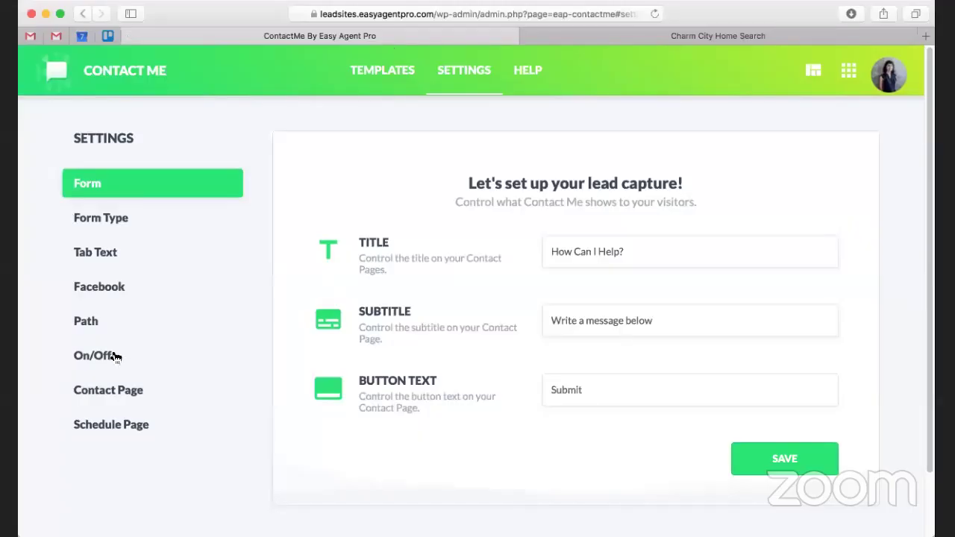
{"action": "left_click", "coordinate": [163, 353]}
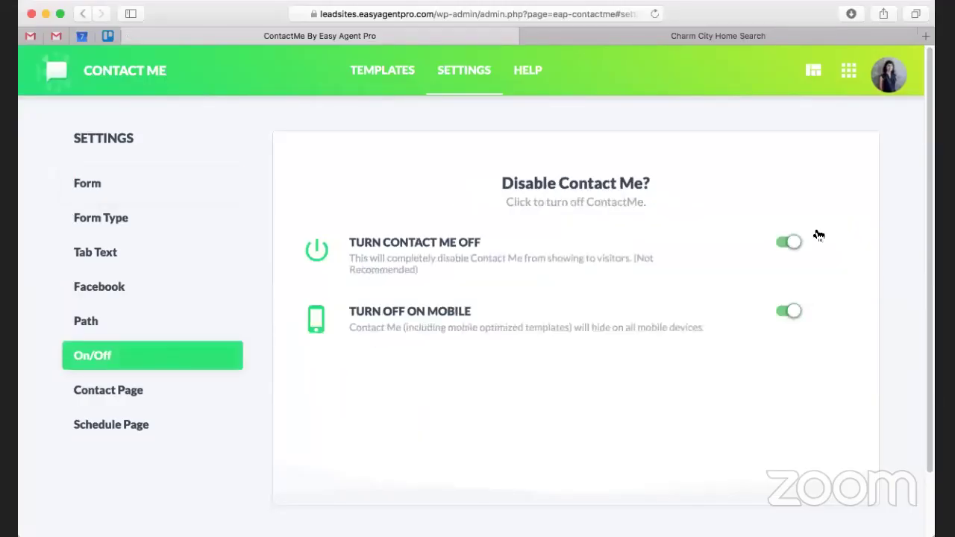
{"action": "left_click", "coordinate": [792, 246]}
{"action": "left_click", "coordinate": [664, 35]}
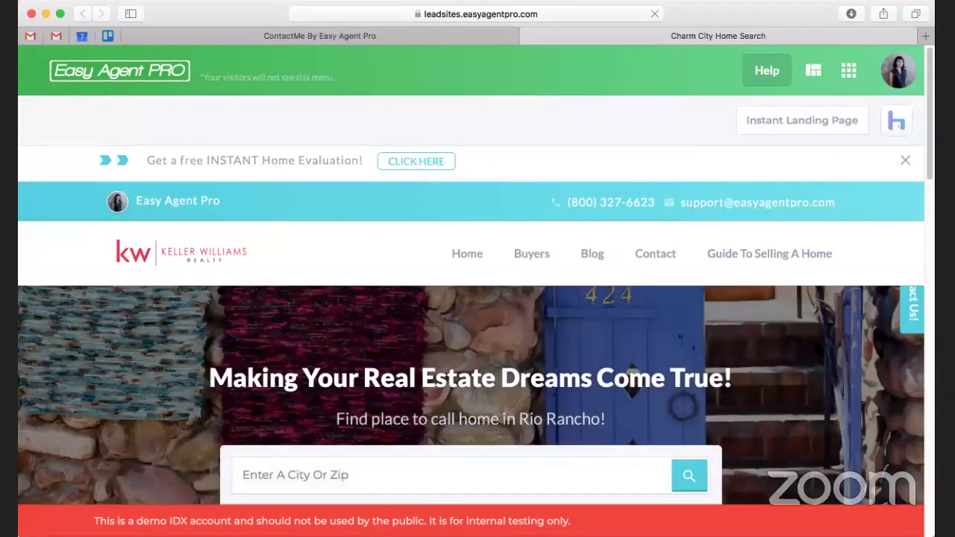
- Examine the Contact Us tab on the live homepage, open and close its contact form, and return to the Contact Me settings
{"action": "scroll", "coordinate": [816, 349], "scroll_direction": "down", "scroll_amount": 10}
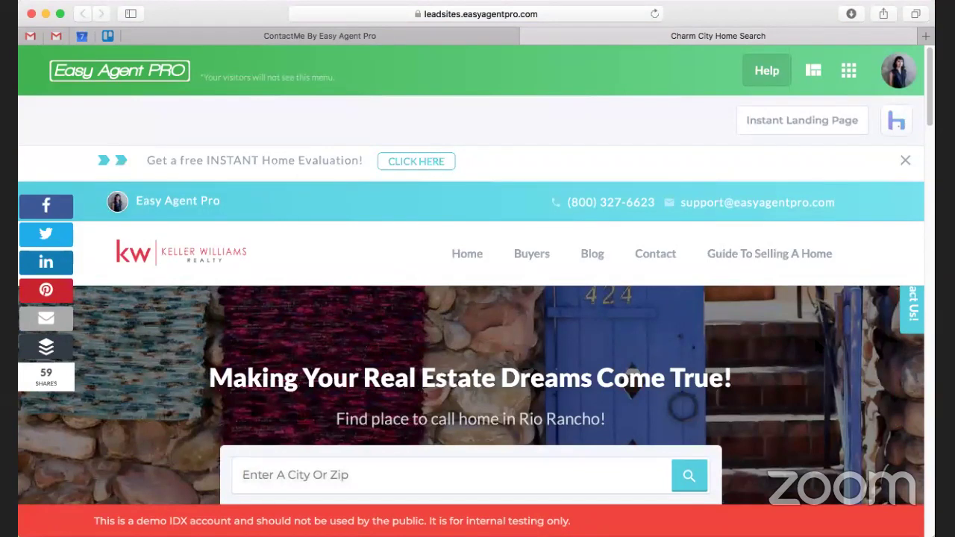
{"action": "scroll", "coordinate": [819, 347], "scroll_direction": "down", "scroll_amount": 2}
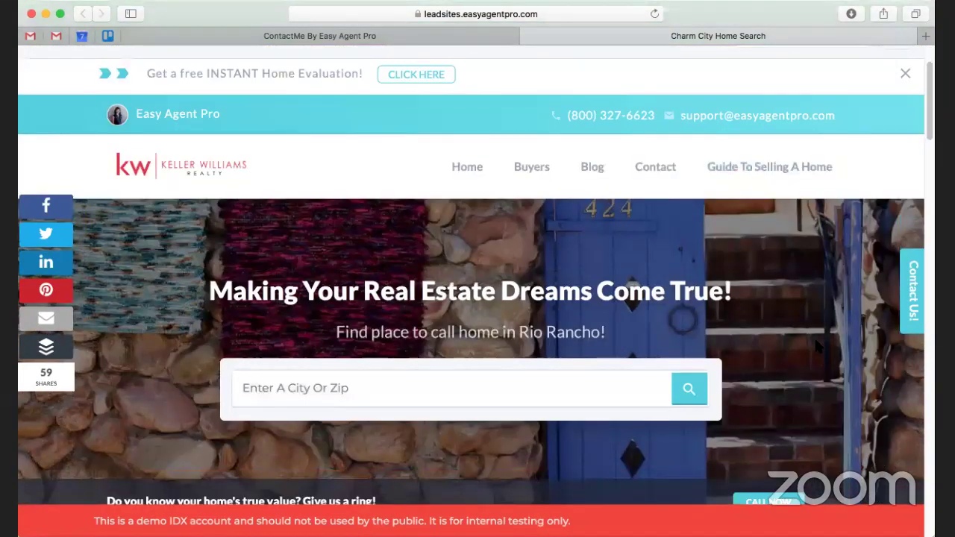
{"action": "scroll", "coordinate": [819, 347], "scroll_direction": "down", "scroll_amount": 1}
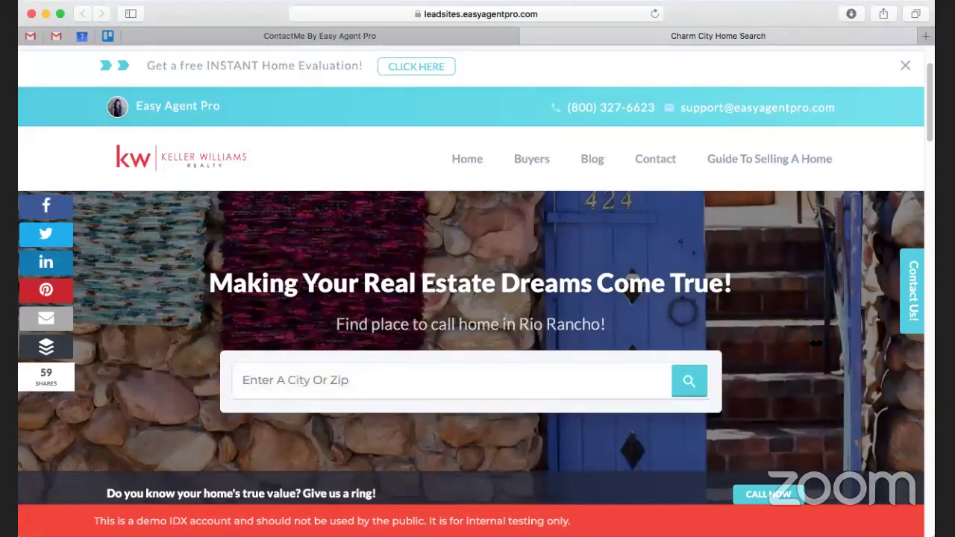
{"action": "scroll", "coordinate": [819, 347], "scroll_direction": "down", "scroll_amount": 1}
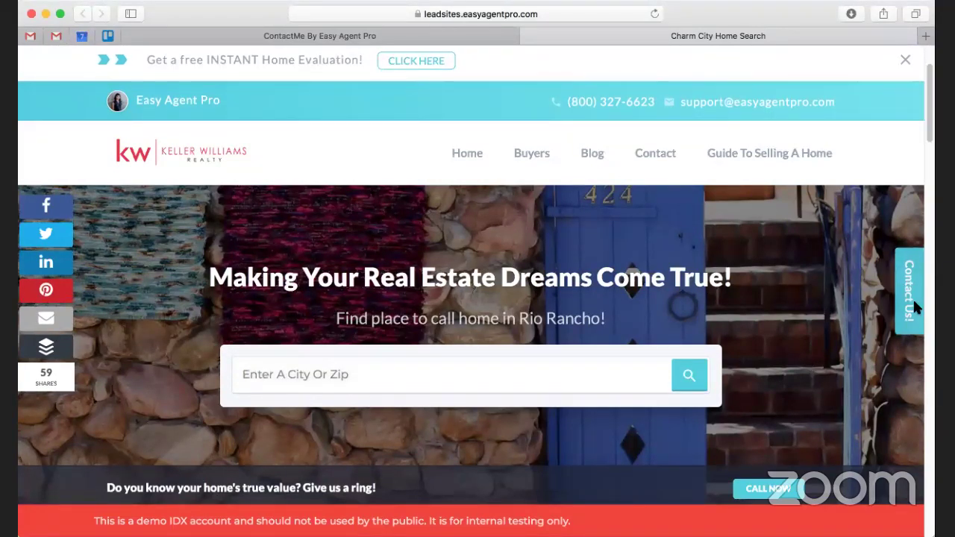
{"action": "left_click", "coordinate": [913, 304]}
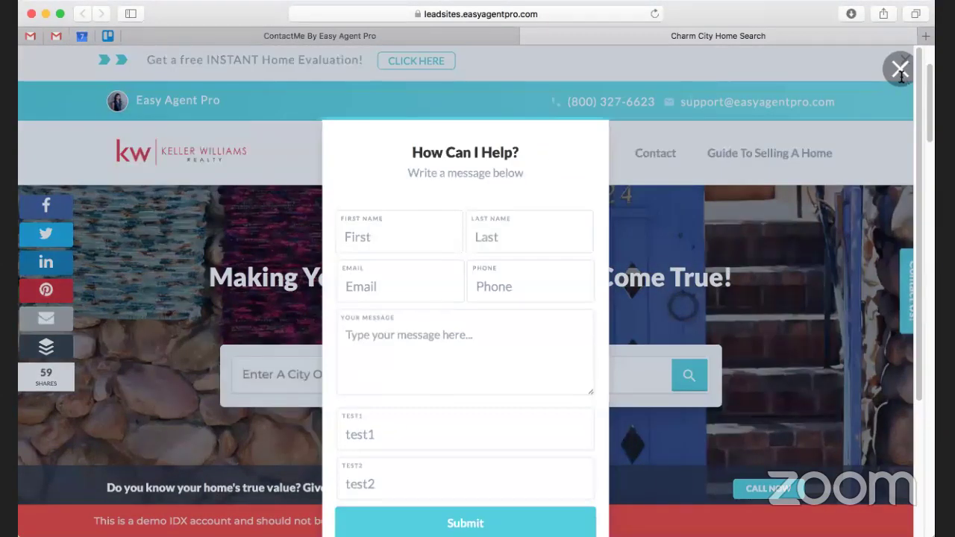
{"action": "left_click", "coordinate": [900, 70]}
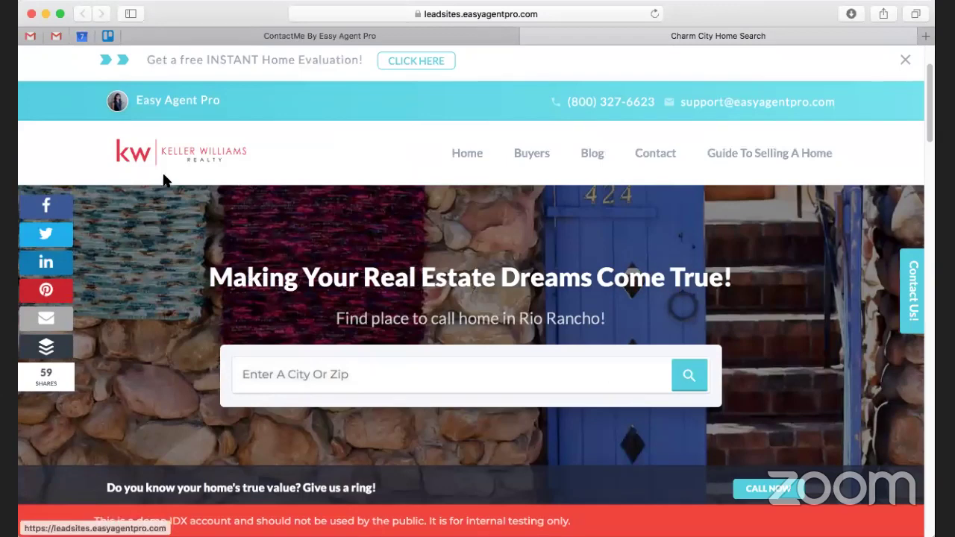
{"action": "left_click", "coordinate": [340, 41]}
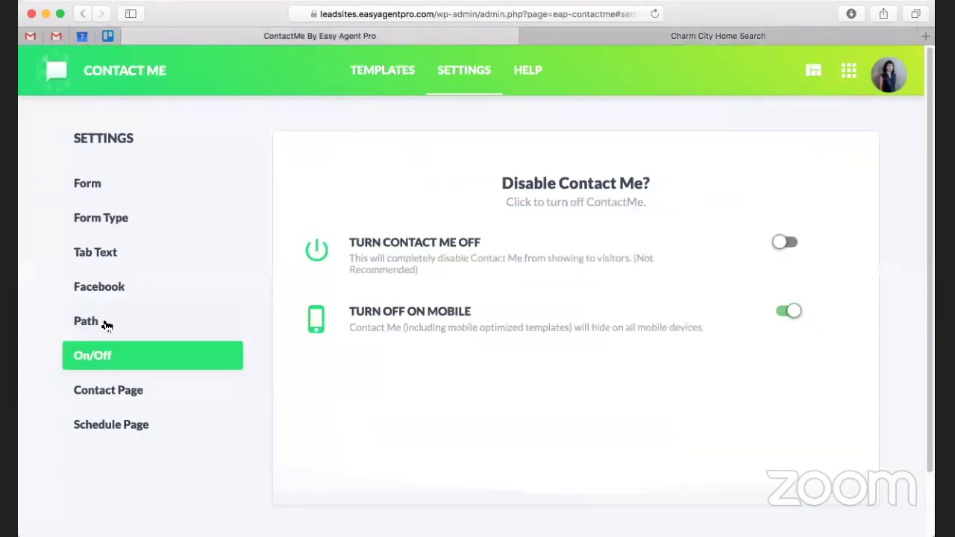
- Return to the LeadSite apps overview and open the Social Share app from the Promotion group
{"action": "left_click", "coordinate": [848, 70]}
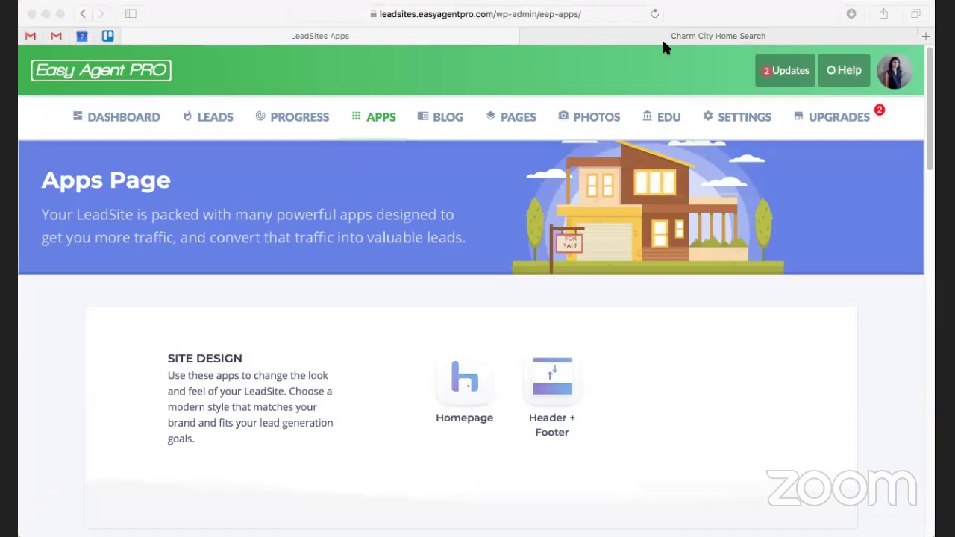
{"action": "left_click", "coordinate": [711, 18]}
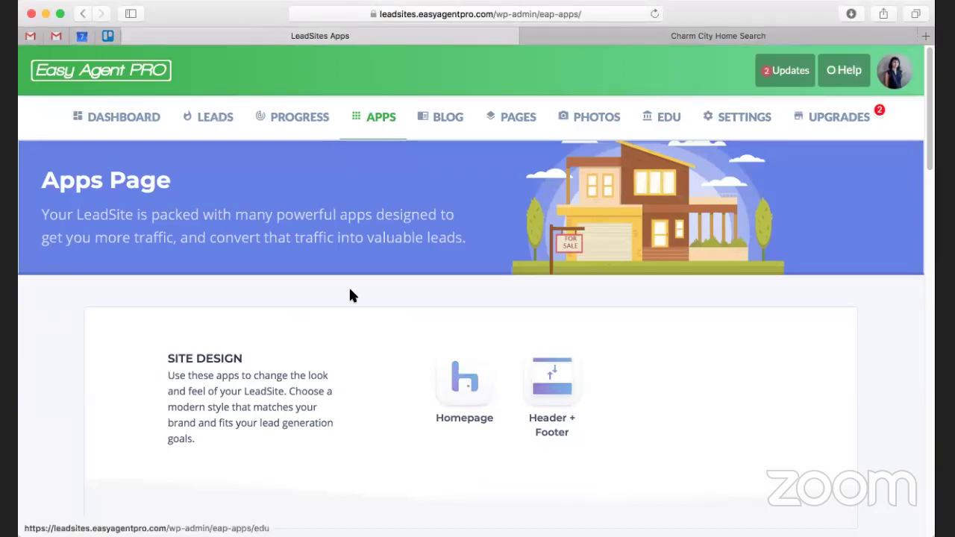
{"action": "scroll", "coordinate": [350, 295], "scroll_direction": "down", "scroll_amount": 10}
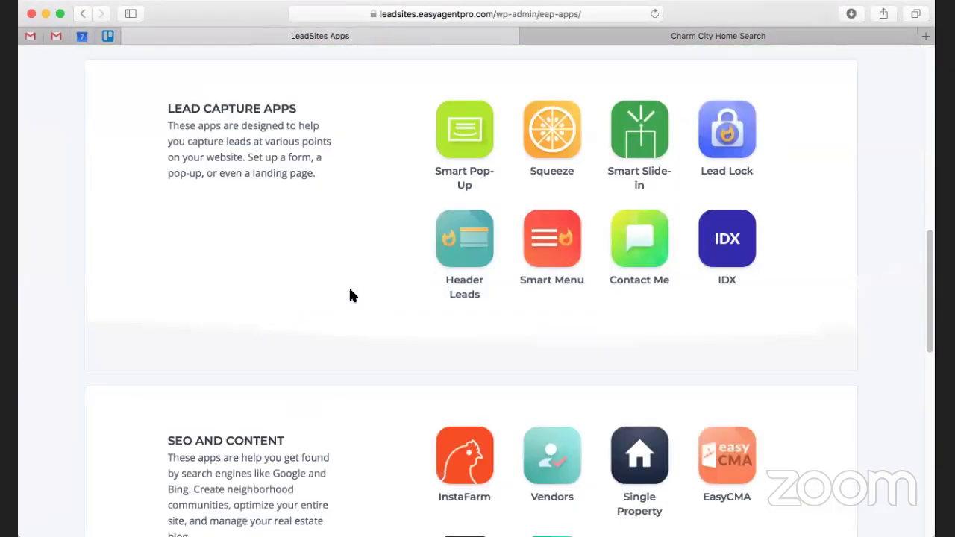
{"action": "scroll", "coordinate": [352, 291], "scroll_direction": "down", "scroll_amount": 4}
{"action": "scroll", "coordinate": [352, 291], "scroll_direction": "down", "scroll_amount": 10}
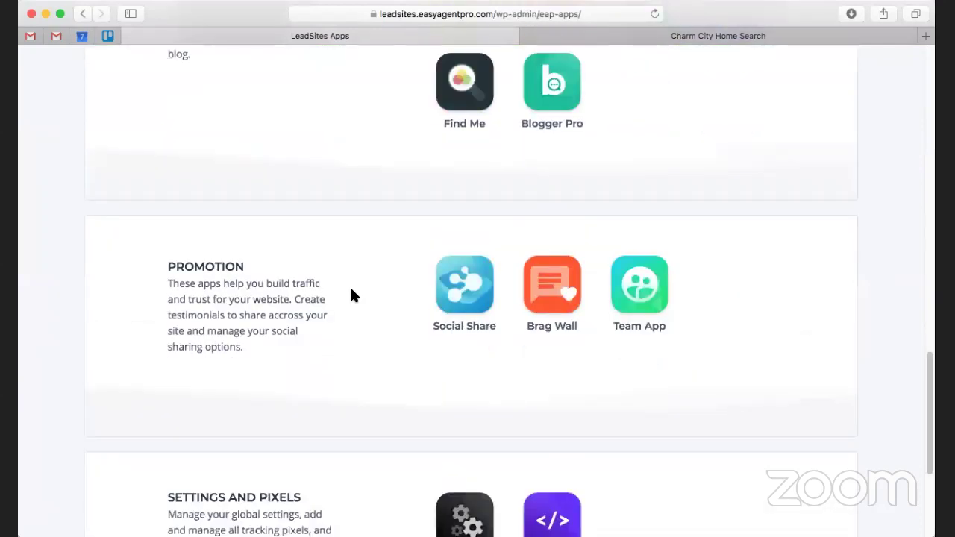
{"action": "scroll", "coordinate": [351, 295], "scroll_direction": "down", "scroll_amount": 3}
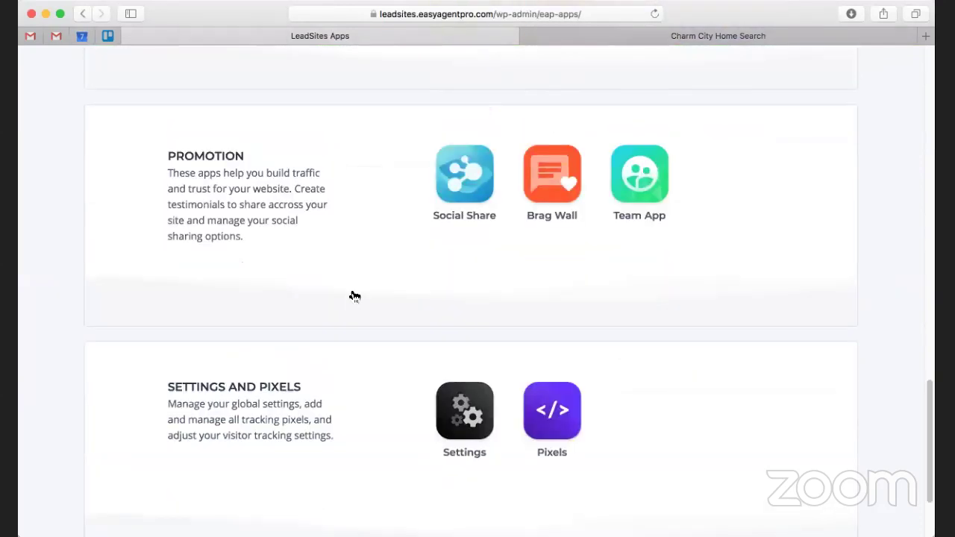
{"action": "left_click", "coordinate": [464, 174]}
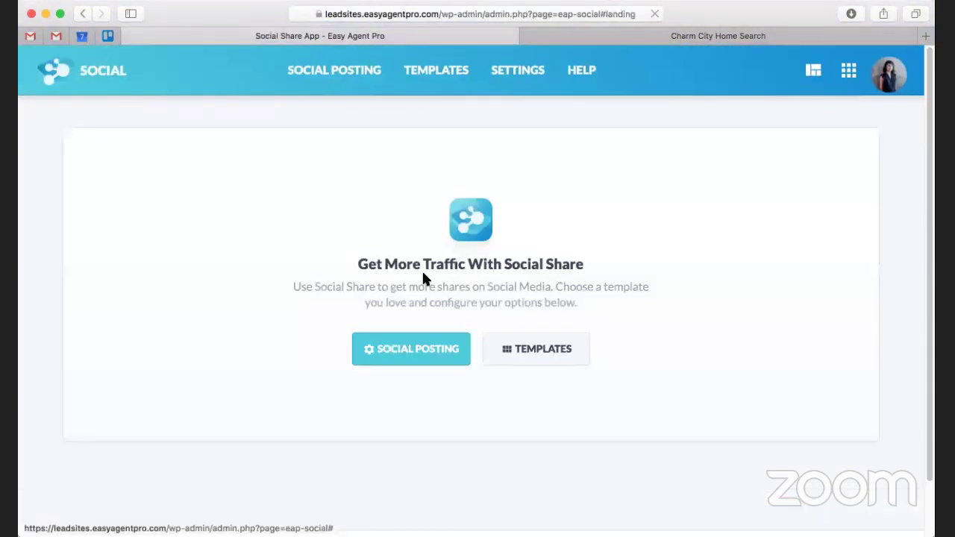
- Review the Social Share settings for social profiles, display options and active networks
{"action": "left_click", "coordinate": [505, 76]}
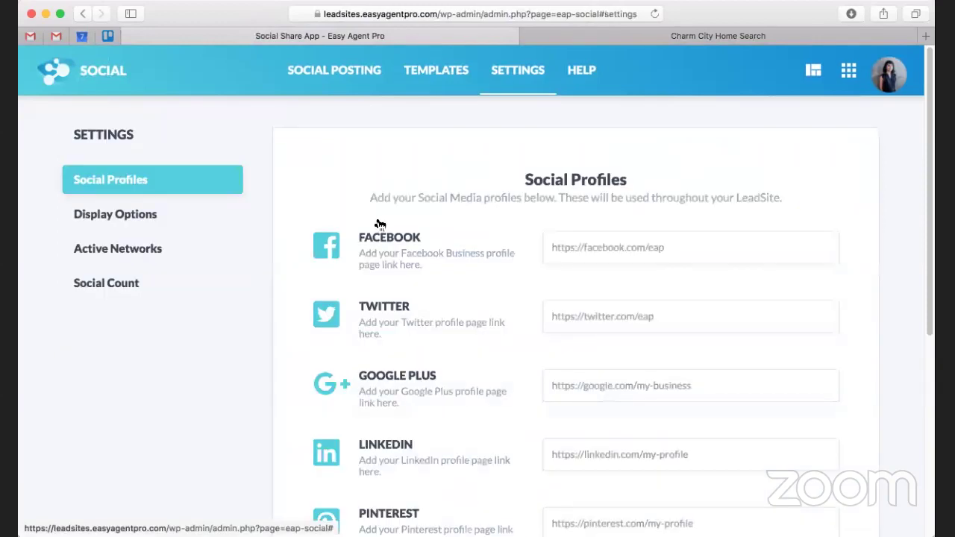
{"action": "left_click", "coordinate": [162, 214]}
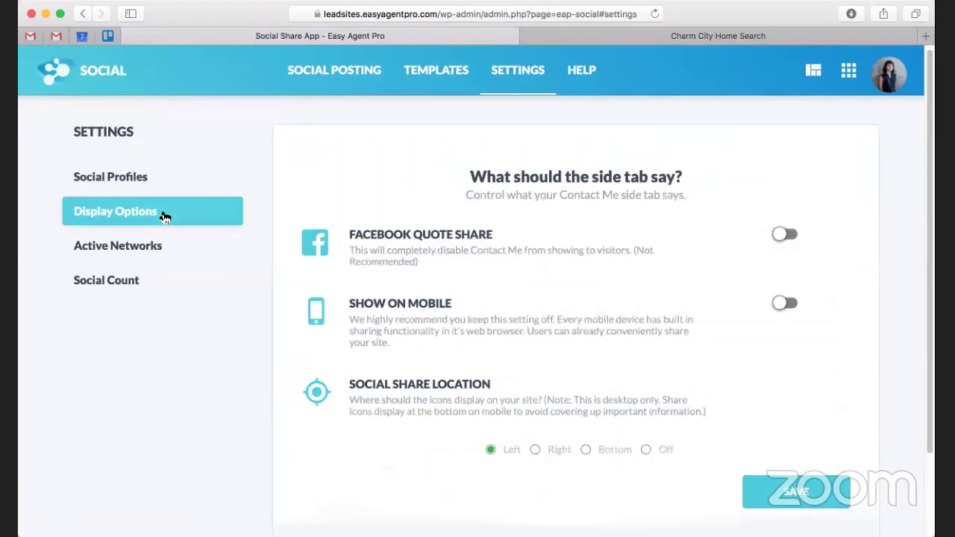
{"action": "left_click", "coordinate": [142, 252]}
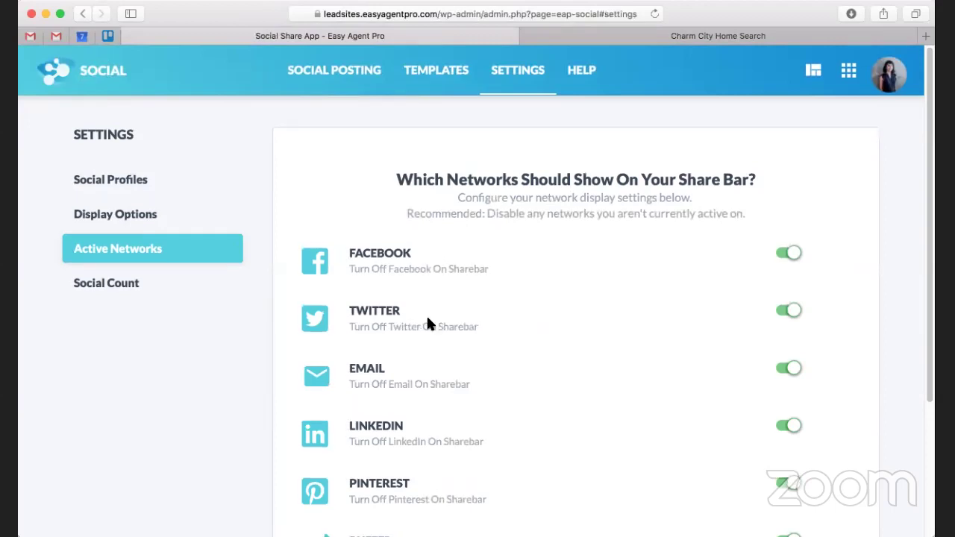
{"action": "scroll", "coordinate": [552, 251], "scroll_direction": "down", "scroll_amount": 5}
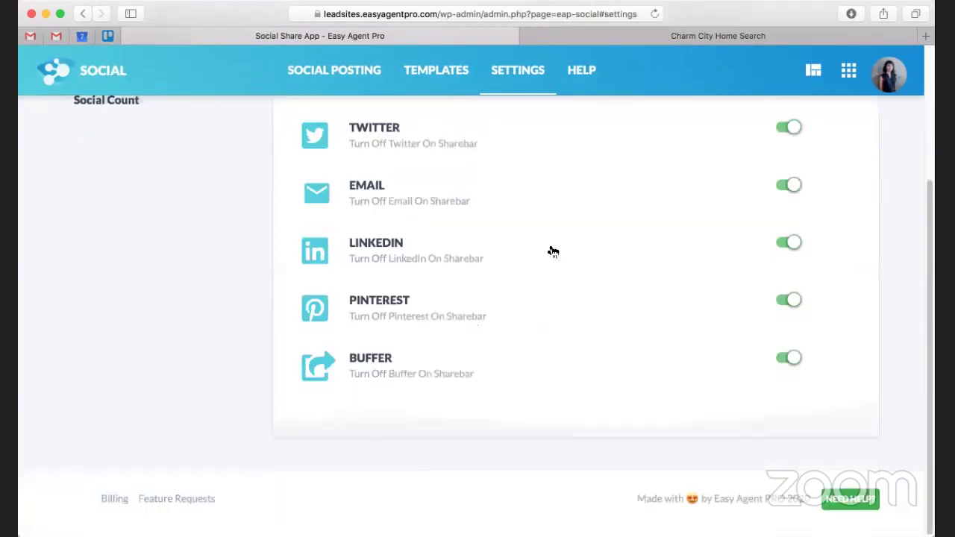
- Apply the Social Share template with colored icons in white square boxes
{"action": "left_click", "coordinate": [426, 67]}
{"action": "scroll", "coordinate": [233, 281], "scroll_direction": "down", "scroll_amount": 4}
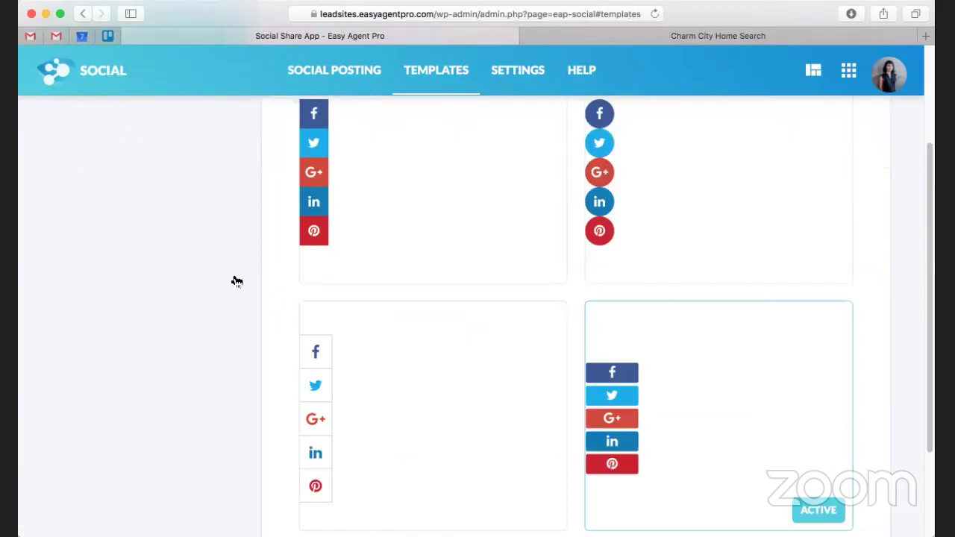
{"action": "scroll", "coordinate": [237, 281], "scroll_direction": "down", "scroll_amount": 3}
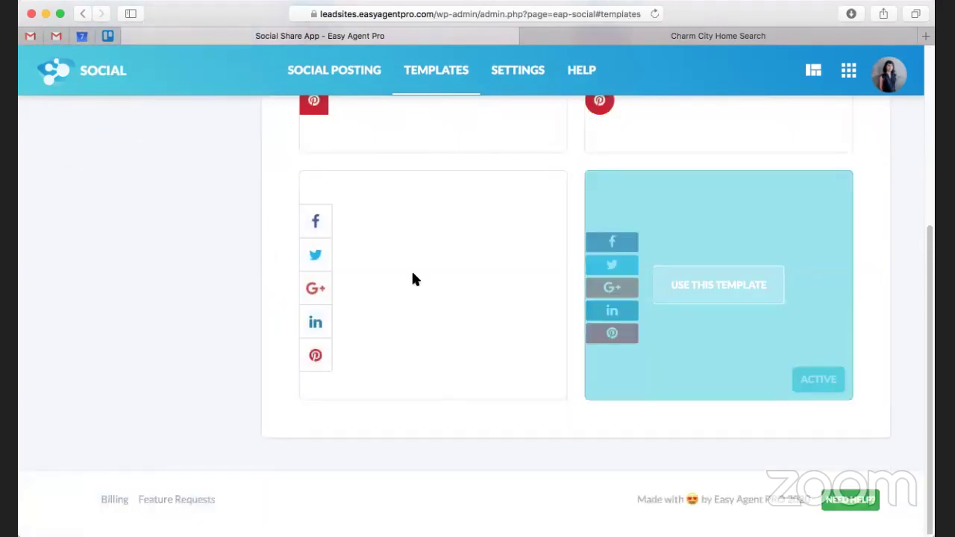
{"action": "left_click", "coordinate": [415, 279]}
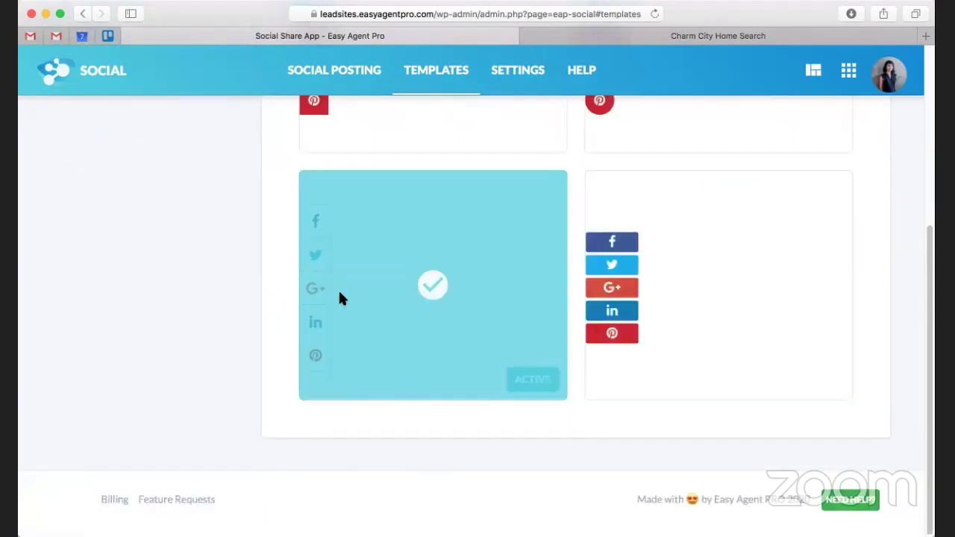
{"action": "scroll", "coordinate": [341, 298], "scroll_direction": "up", "scroll_amount": 10}
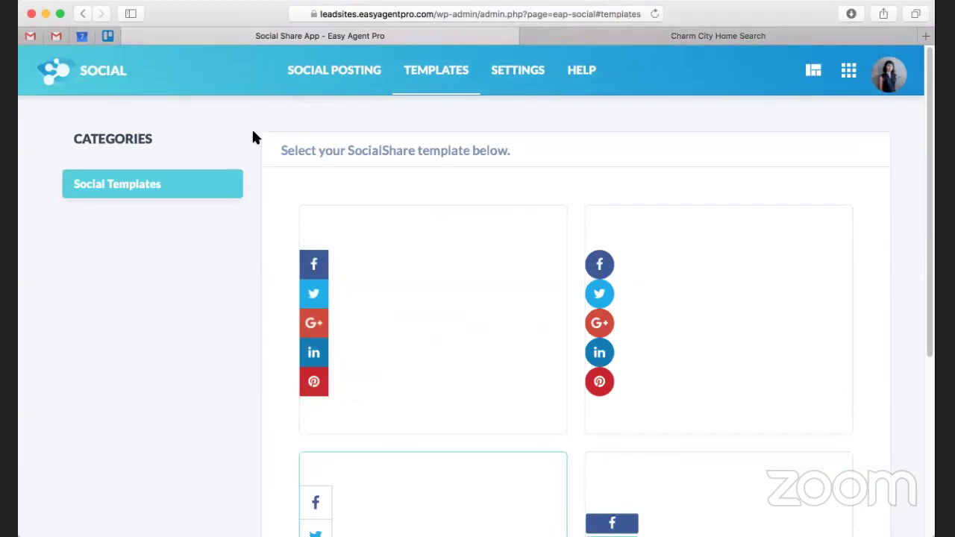
- Switch off LinkedIn, Pinterest and Buffer in the Active Networks settings, leaving Facebook, Twitter and Email on
{"action": "left_click", "coordinate": [505, 74]}
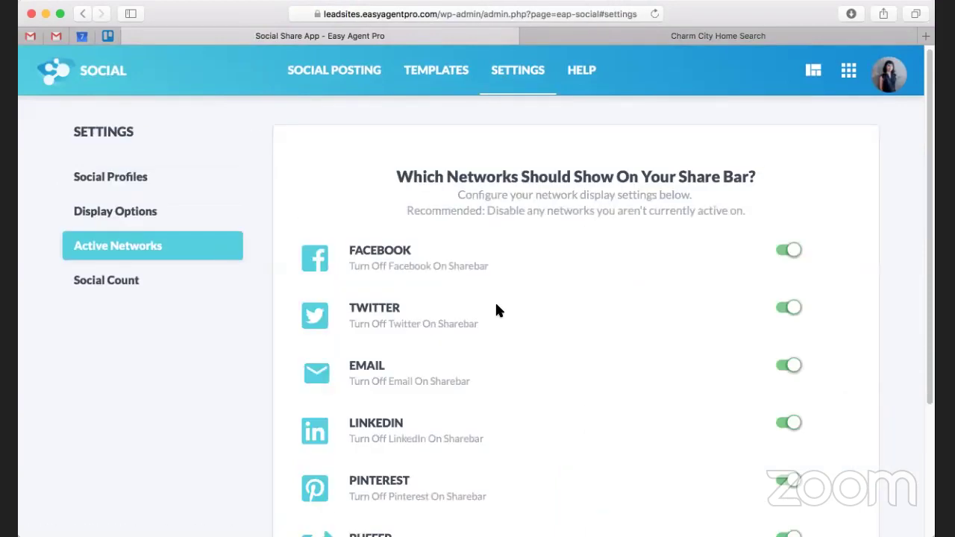
{"action": "scroll", "coordinate": [716, 327], "scroll_direction": "down", "scroll_amount": 4}
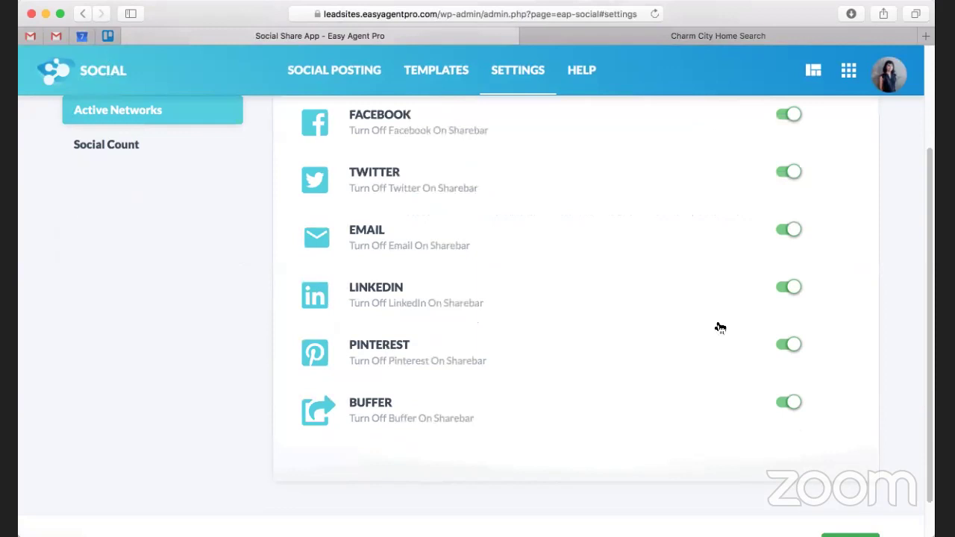
{"action": "left_click", "coordinate": [788, 288]}
{"action": "left_click", "coordinate": [791, 344]}
{"action": "left_click", "coordinate": [788, 404]}
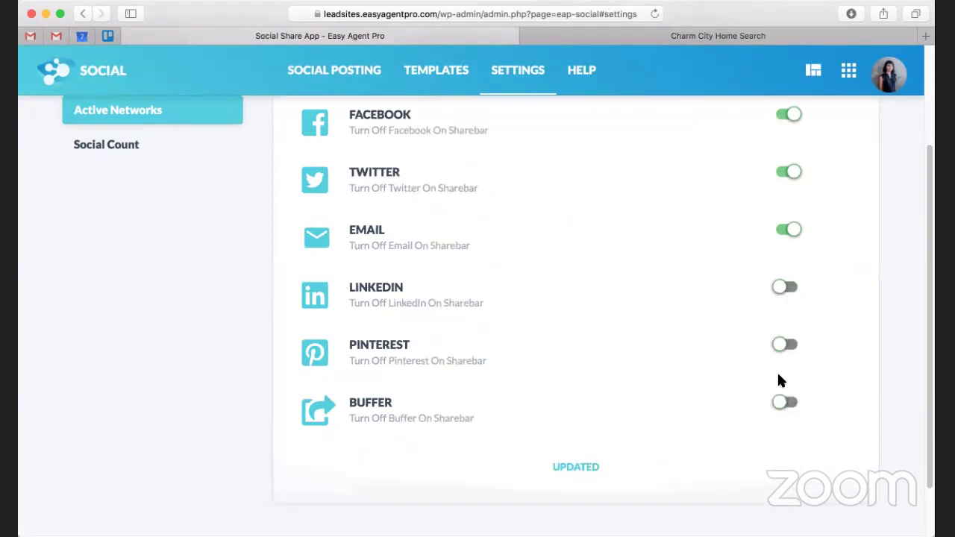
{"action": "scroll", "coordinate": [777, 371], "scroll_direction": "up", "scroll_amount": 1}
{"action": "scroll", "coordinate": [821, 269], "scroll_direction": "down", "scroll_amount": 2}
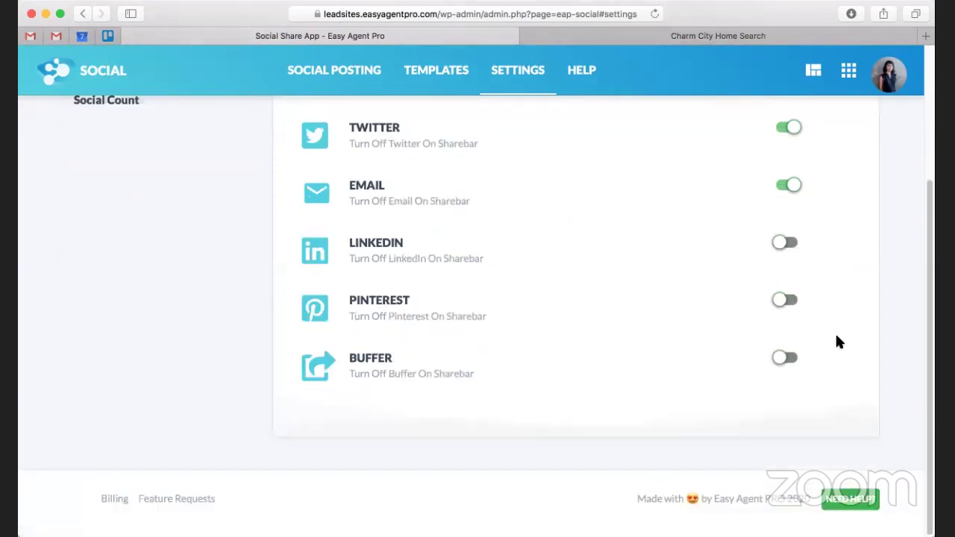
{"action": "scroll", "coordinate": [804, 293], "scroll_direction": "up", "scroll_amount": 5}
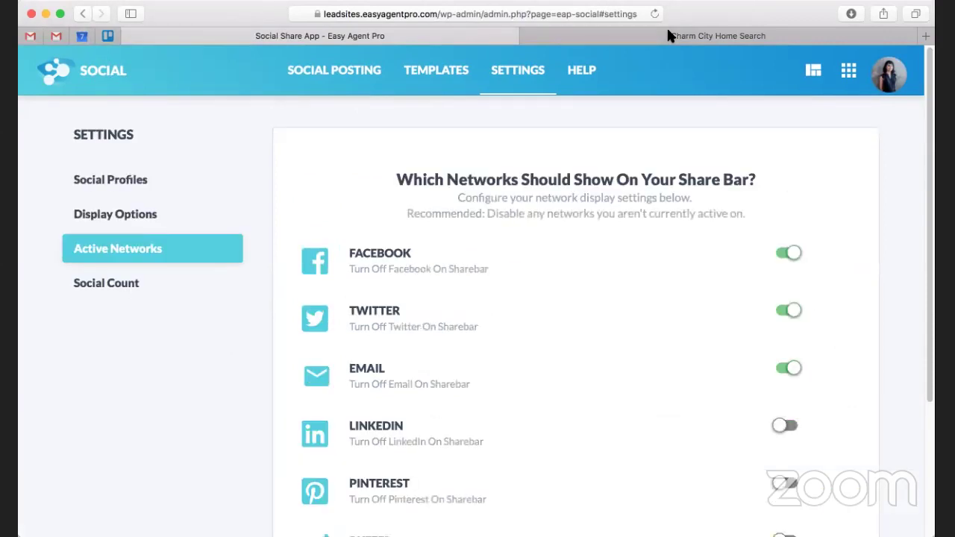
- Reload the live homepage and examine the social share bar from the header down to the footer and back
{"action": "left_click", "coordinate": [655, 14]}
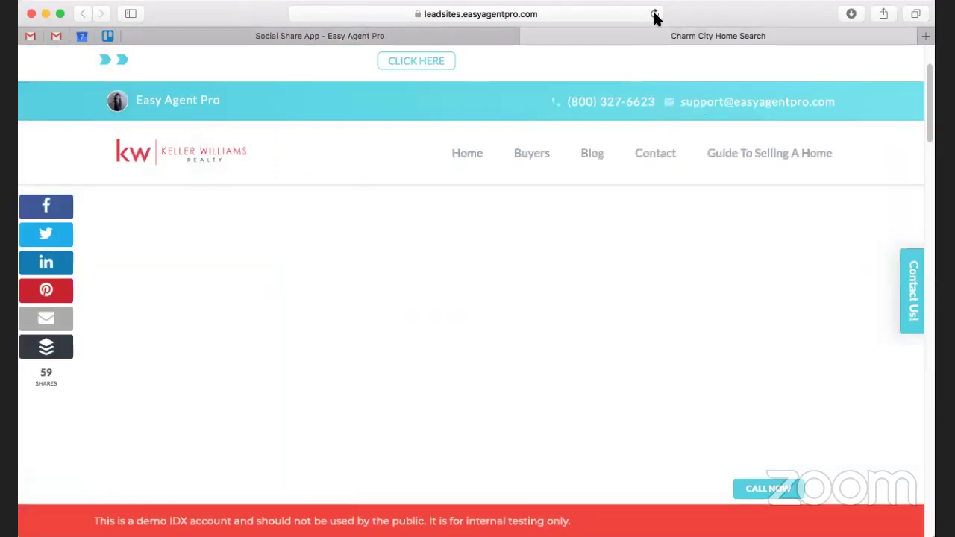
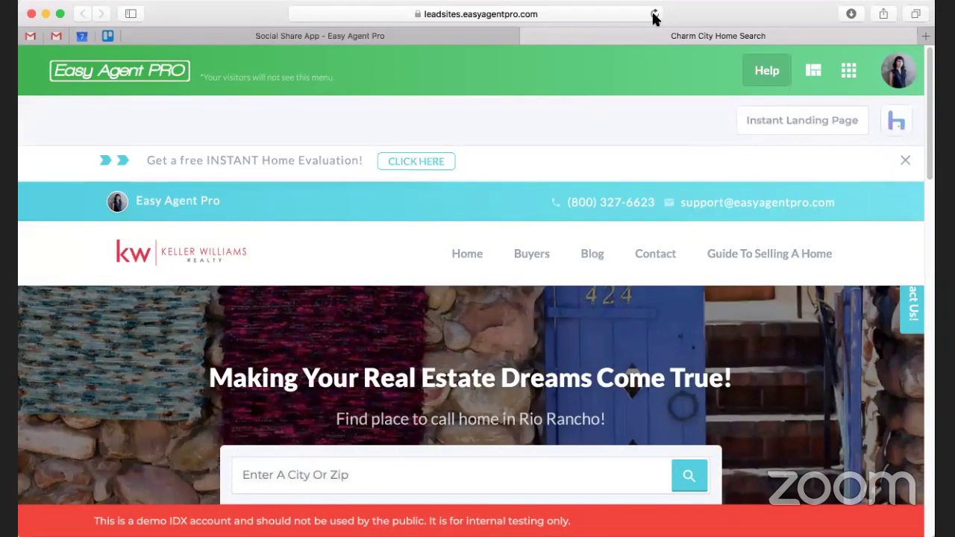
{"action": "scroll", "coordinate": [420, 95], "scroll_direction": "up", "scroll_amount": 3}
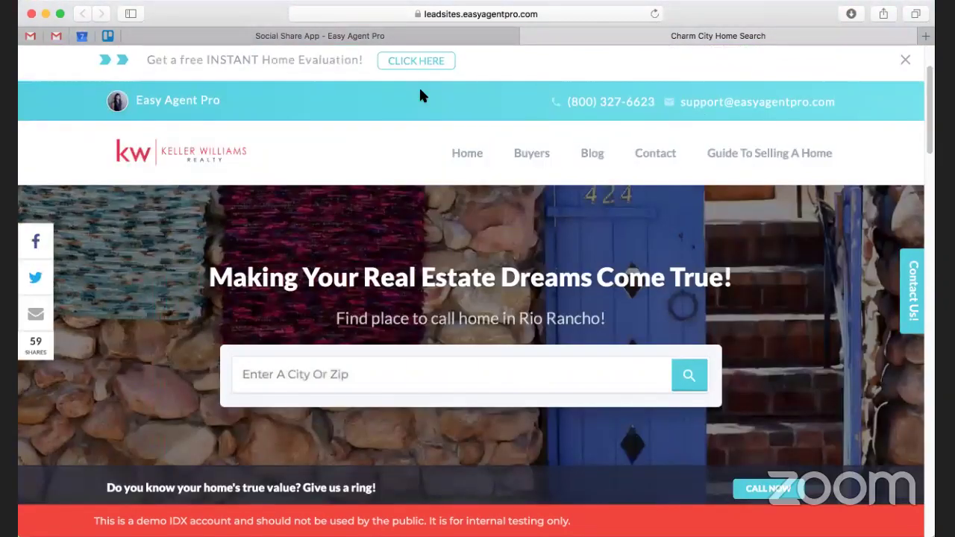
{"action": "scroll", "coordinate": [420, 95], "scroll_direction": "down", "scroll_amount": 2}
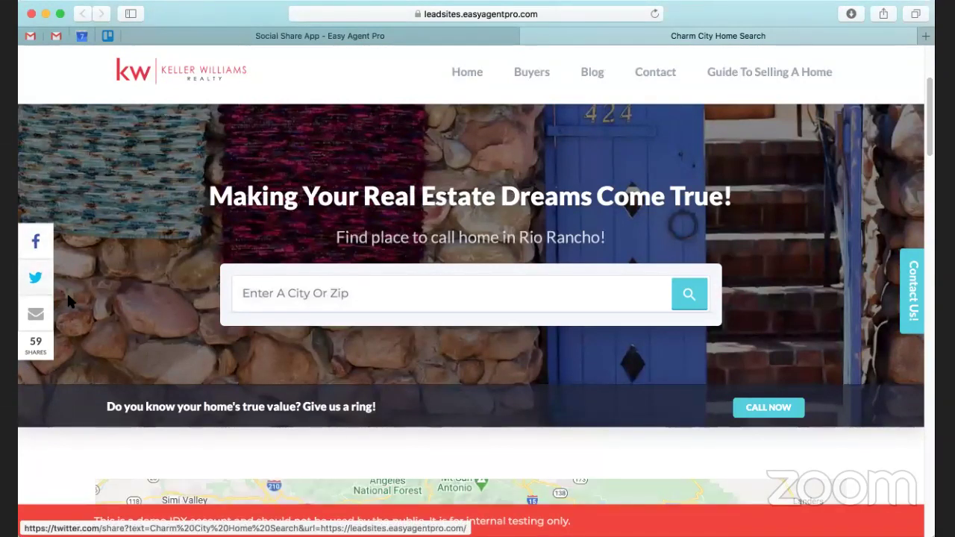
{"action": "scroll", "coordinate": [68, 299], "scroll_direction": "up", "scroll_amount": 3}
{"action": "scroll", "coordinate": [68, 297], "scroll_direction": "down", "scroll_amount": 5}
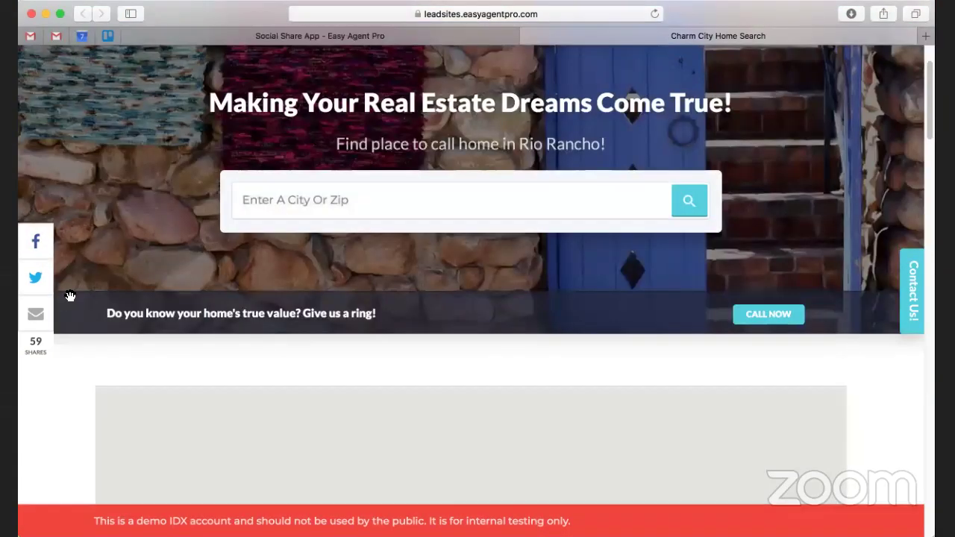
{"action": "scroll", "coordinate": [97, 292], "scroll_direction": "down", "scroll_amount": 5}
{"action": "scroll", "coordinate": [97, 293], "scroll_direction": "down", "scroll_amount": 10}
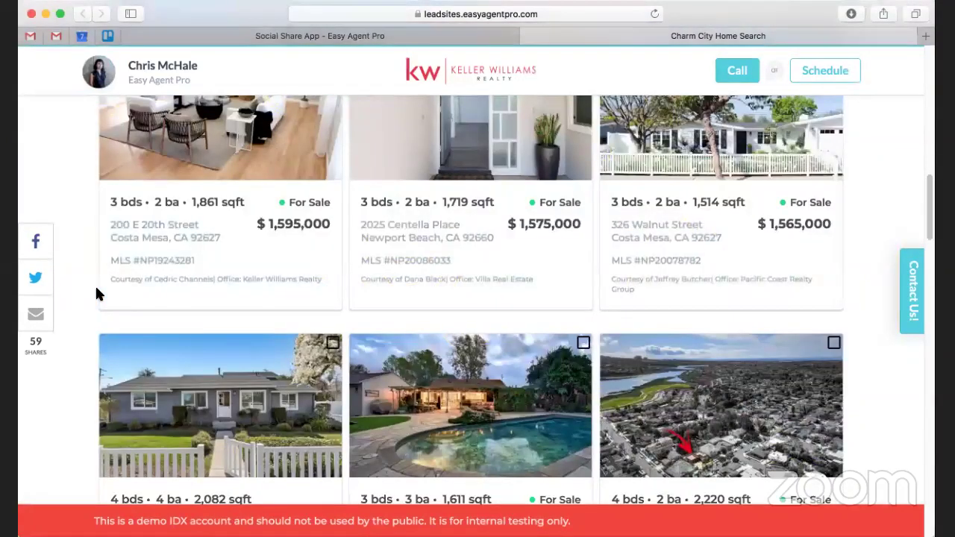
{"action": "scroll", "coordinate": [64, 297], "scroll_direction": "down", "scroll_amount": 5}
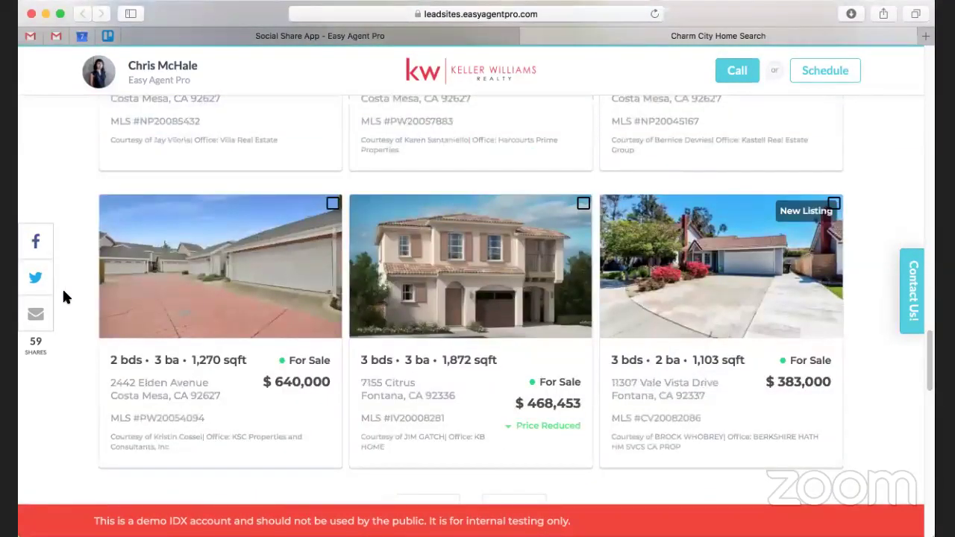
{"action": "scroll", "coordinate": [63, 297], "scroll_direction": "down", "scroll_amount": 5}
{"action": "scroll", "coordinate": [64, 297], "scroll_direction": "down", "scroll_amount": 5}
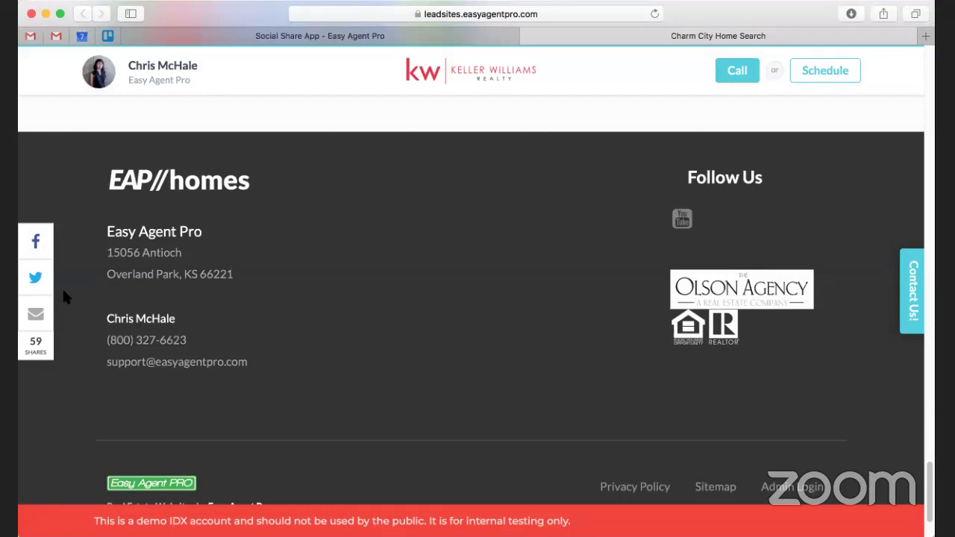
{"action": "scroll", "coordinate": [63, 297], "scroll_direction": "up", "scroll_amount": 5}
{"action": "scroll", "coordinate": [63, 297], "scroll_direction": "up", "scroll_amount": 5}
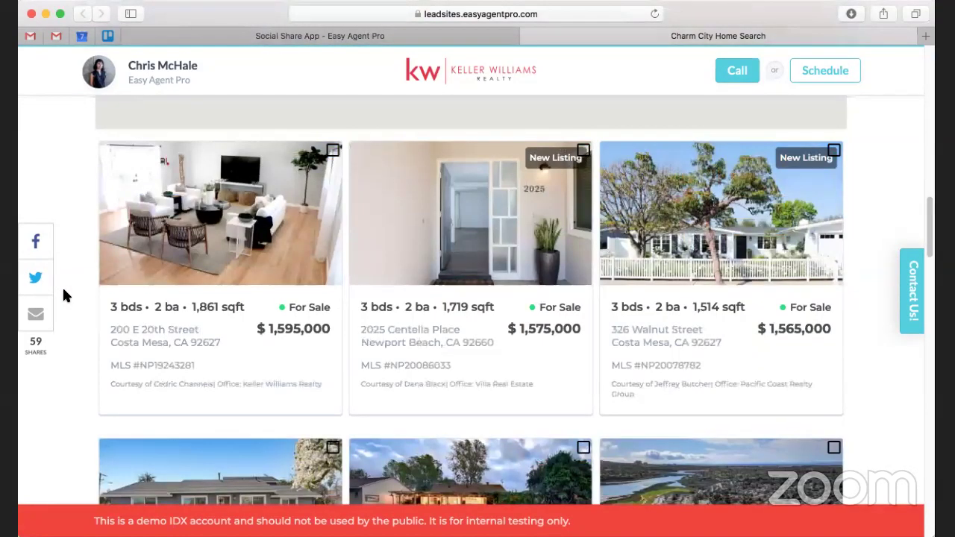
{"action": "scroll", "coordinate": [63, 296], "scroll_direction": "up", "scroll_amount": 10}
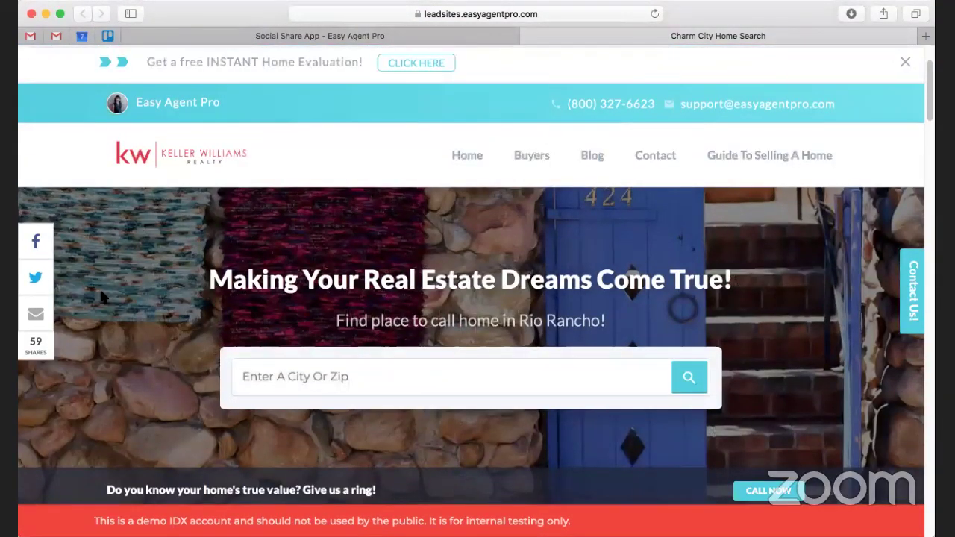
- Check how the share bar follows along past the hero section, map and listings, and return to the Social Share settings
{"action": "scroll", "coordinate": [102, 297], "scroll_direction": "down", "scroll_amount": 3}
{"action": "scroll", "coordinate": [105, 299], "scroll_direction": "up", "scroll_amount": 1}
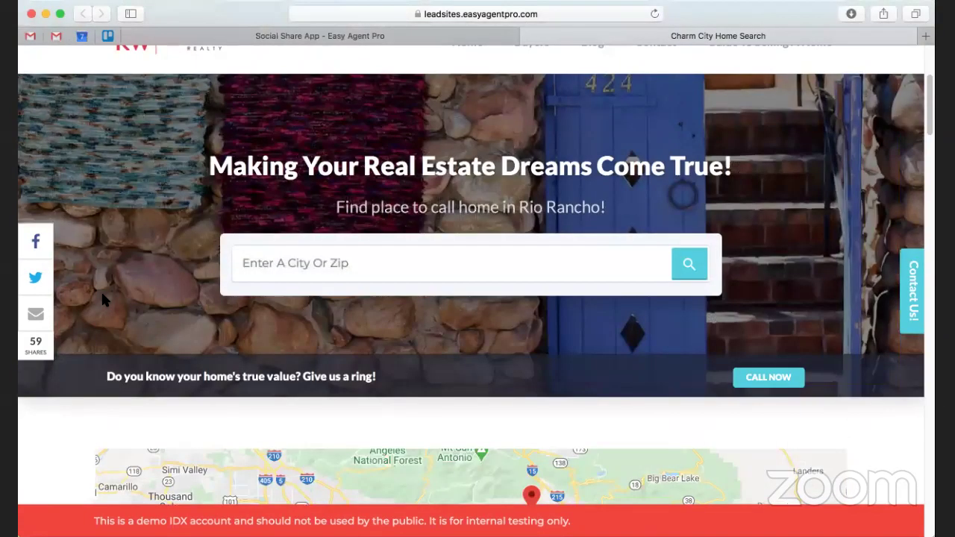
{"action": "scroll", "coordinate": [101, 291], "scroll_direction": "down", "scroll_amount": 4}
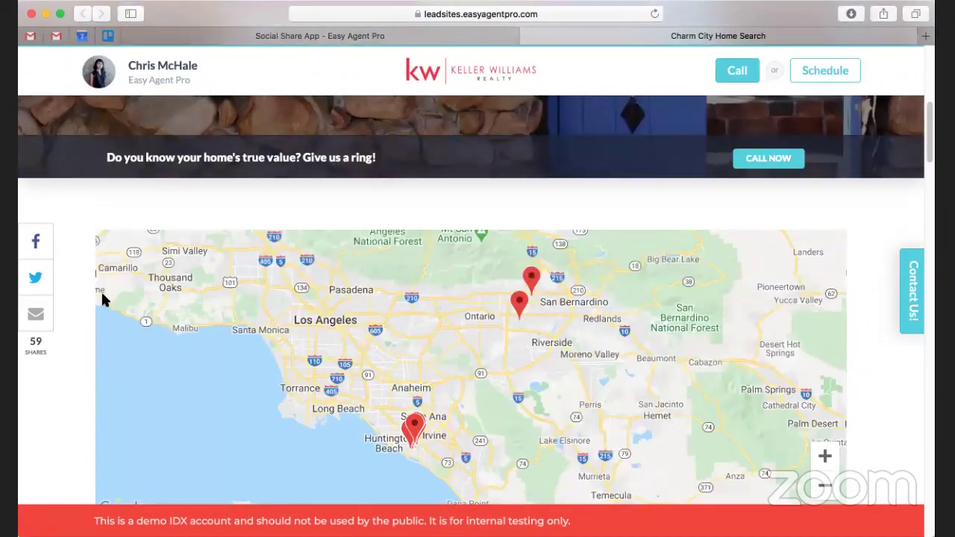
{"action": "scroll", "coordinate": [142, 281], "scroll_direction": "up", "scroll_amount": 6}
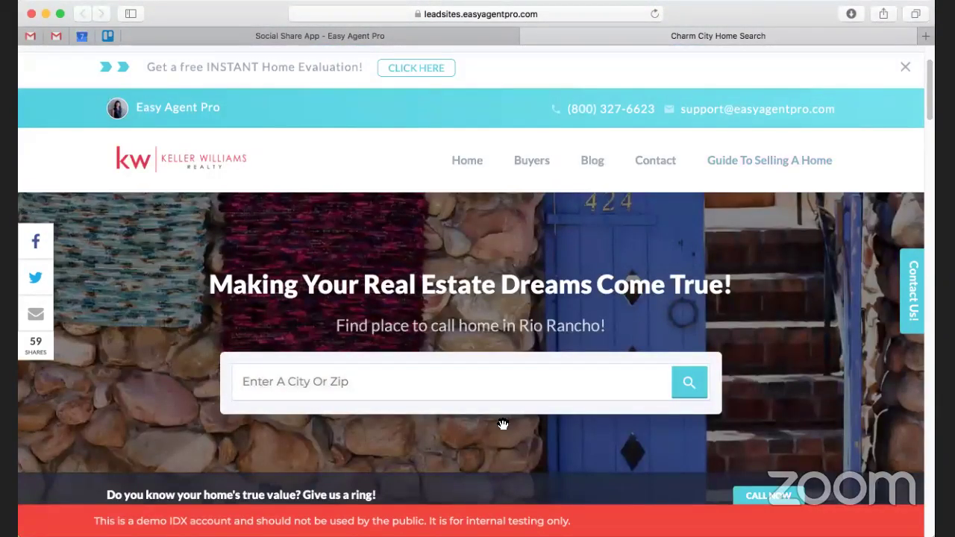
{"action": "scroll", "coordinate": [500, 401], "scroll_direction": "down", "scroll_amount": 5}
{"action": "scroll", "coordinate": [463, 367], "scroll_direction": "down", "scroll_amount": 6}
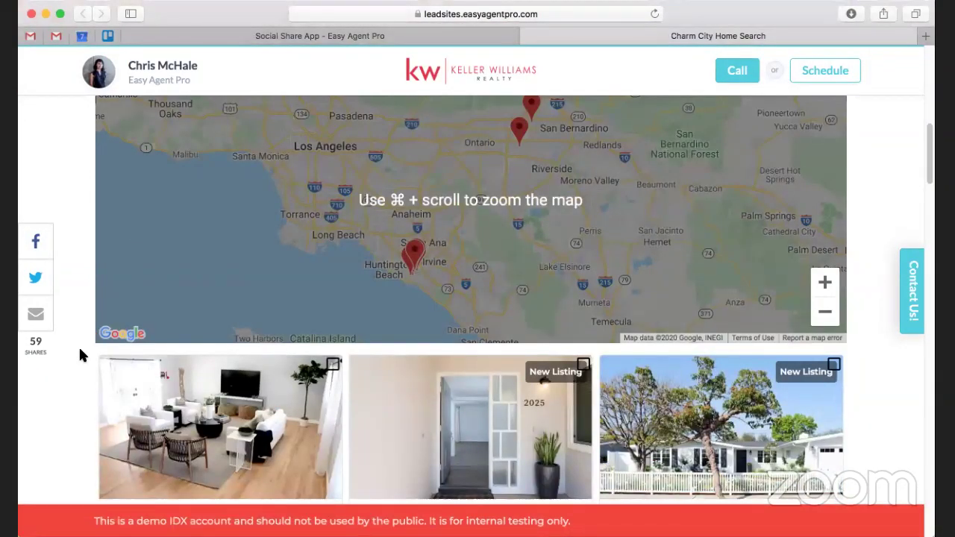
{"action": "scroll", "coordinate": [81, 355], "scroll_direction": "down", "scroll_amount": 6}
{"action": "scroll", "coordinate": [81, 355], "scroll_direction": "down", "scroll_amount": 8}
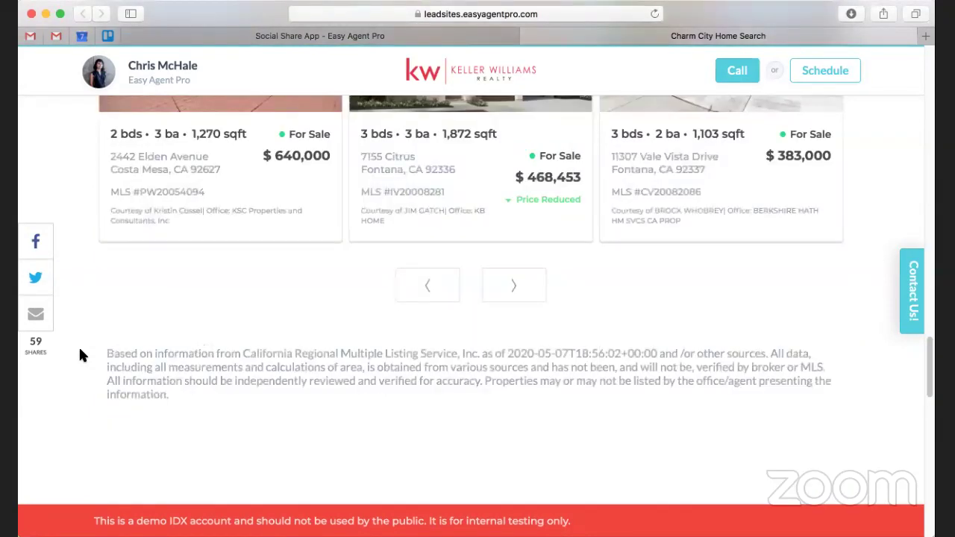
{"action": "scroll", "coordinate": [78, 345], "scroll_direction": "down", "scroll_amount": 10}
{"action": "scroll", "coordinate": [78, 346], "scroll_direction": "up", "scroll_amount": 2}
{"action": "left_click", "coordinate": [422, 37]}
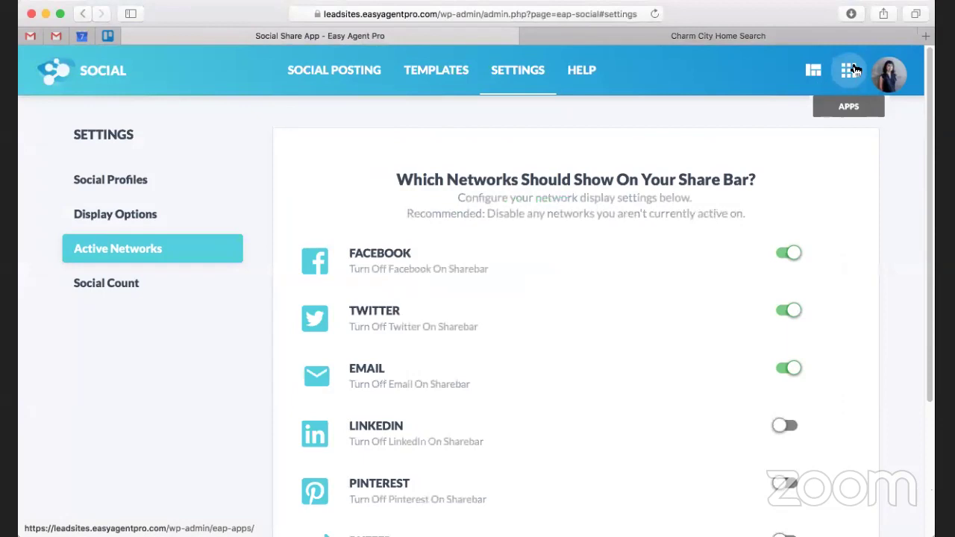
- Go to the LeadSites apps overview and open the Smart Slide-in app from the lead capture apps
{"action": "left_click", "coordinate": [849, 70]}
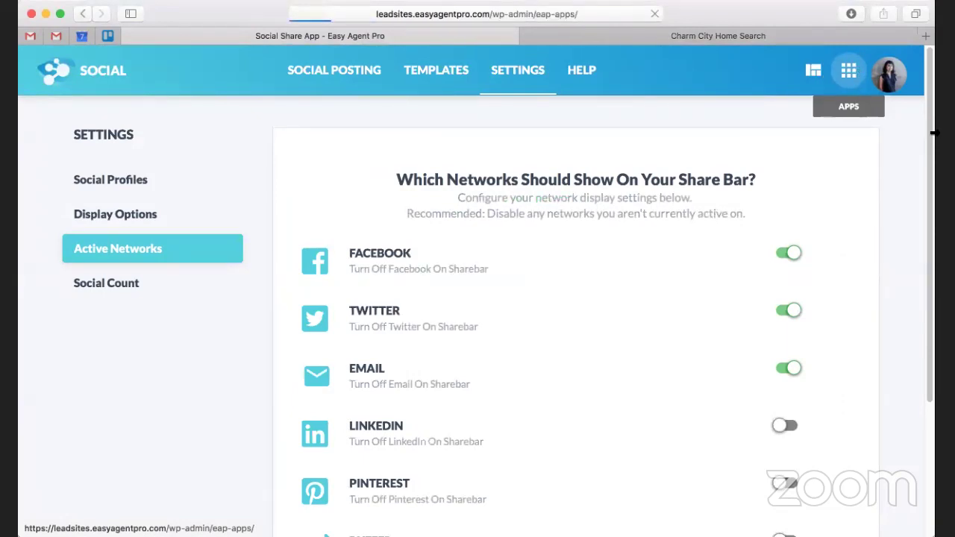
{"action": "left_click_drag", "start_coordinate": [907, 133], "coordinate": [877, 133]}
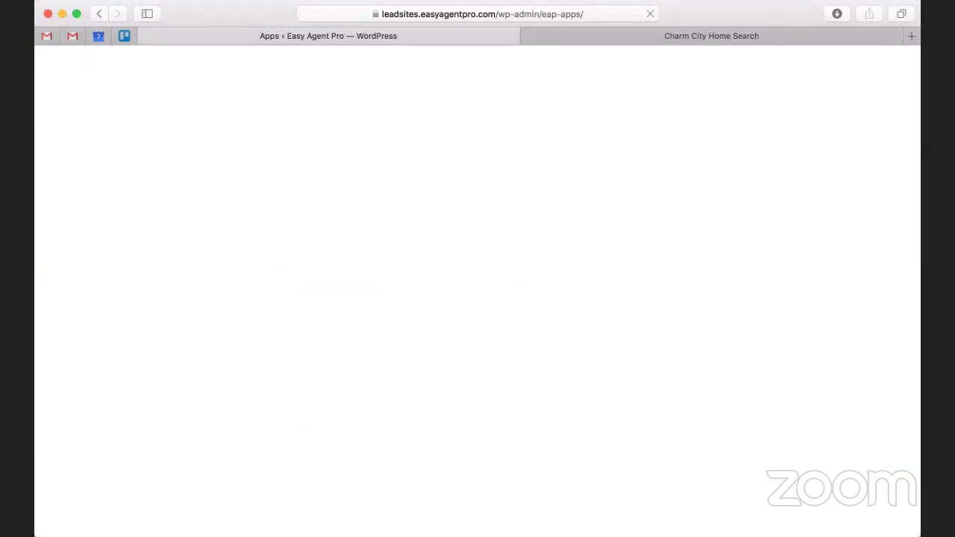
{"action": "scroll", "coordinate": [597, 271], "scroll_direction": "down", "scroll_amount": 5}
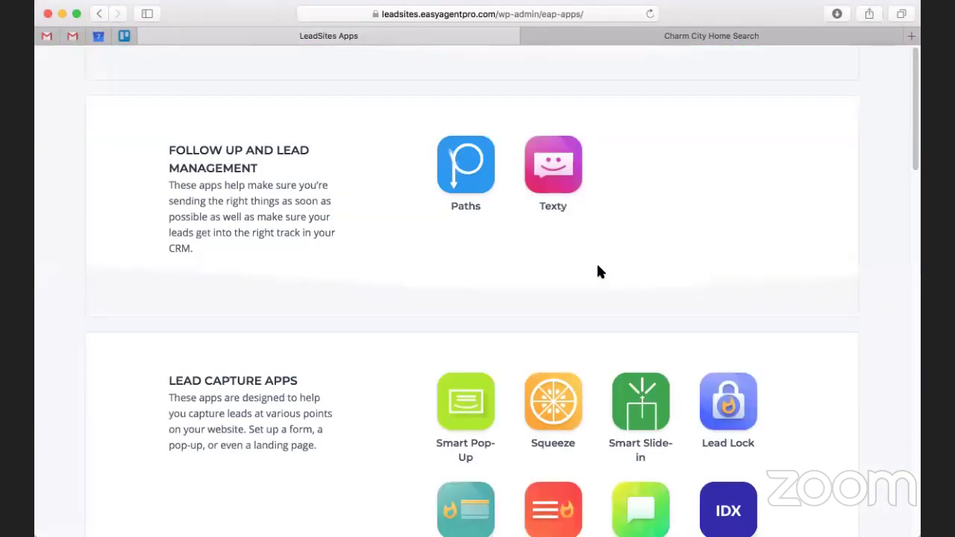
{"action": "scroll", "coordinate": [598, 271], "scroll_direction": "down", "scroll_amount": 3}
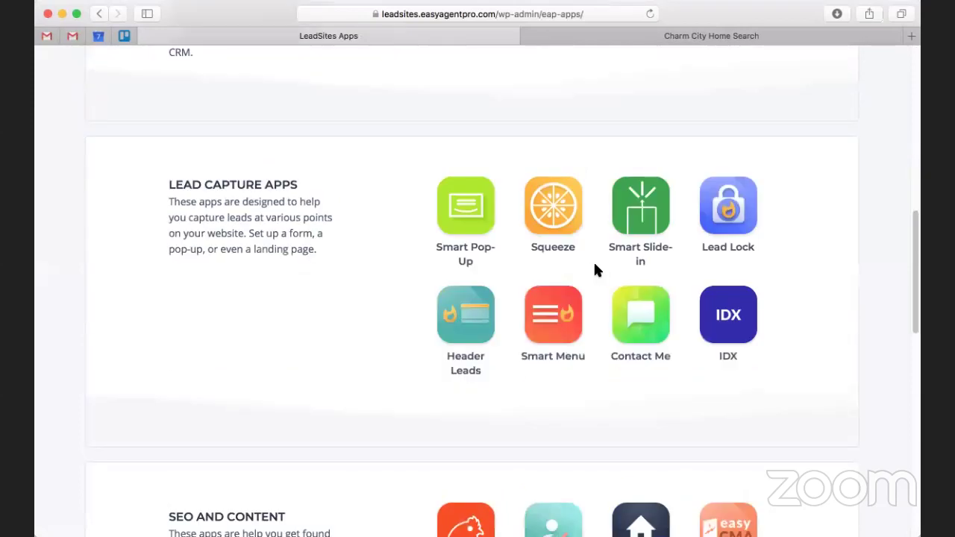
{"action": "mouse_move", "coordinate": [629, 214]}
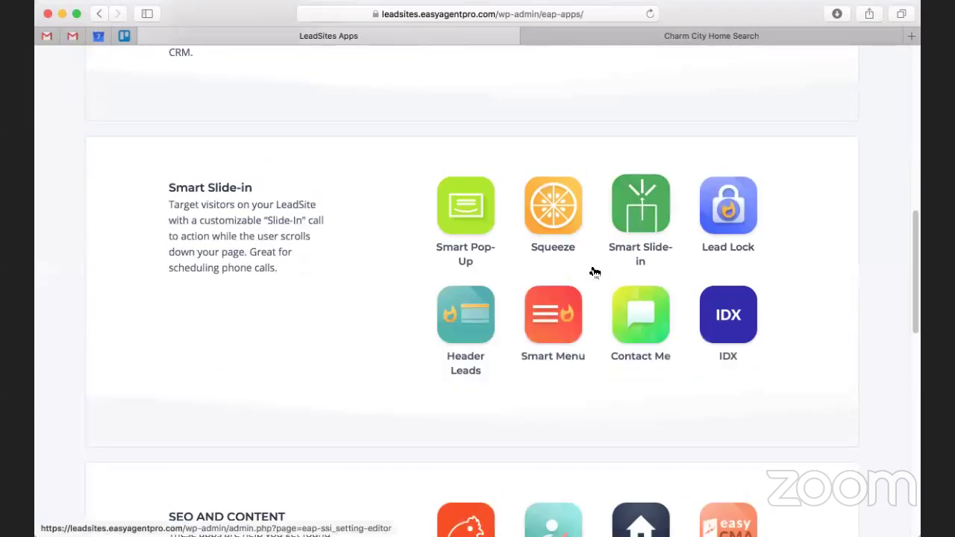
{"action": "left_click", "coordinate": [629, 215]}
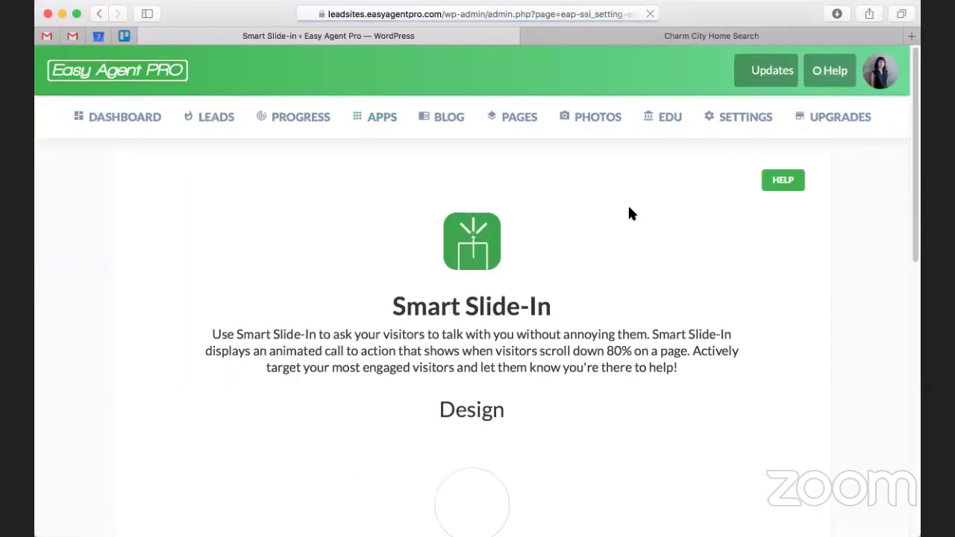
- Review the Smart Slide-In design, headline, call to action, button and enable settings, and return to the apps overview
{"action": "scroll", "coordinate": [629, 214], "scroll_direction": "down", "scroll_amount": 3}
{"action": "scroll", "coordinate": [627, 215], "scroll_direction": "down", "scroll_amount": 5}
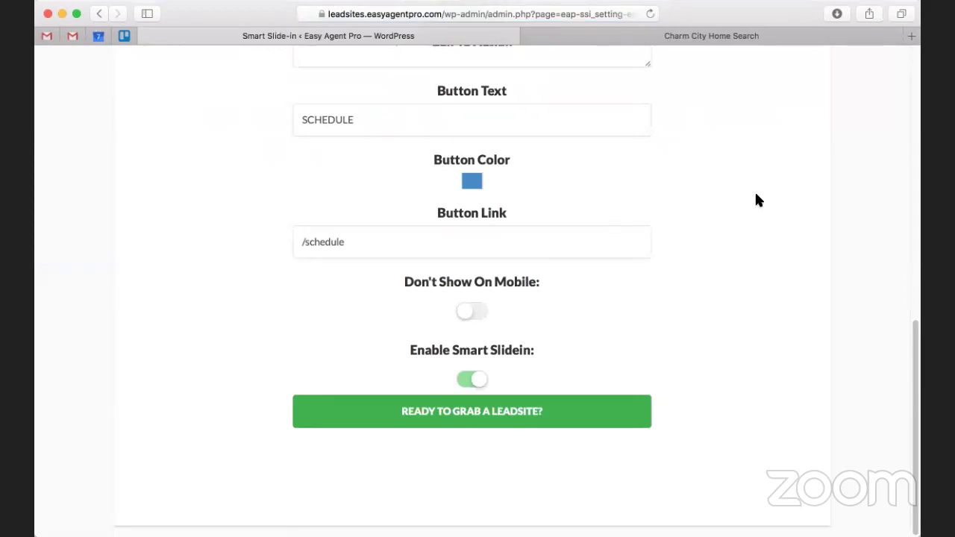
{"action": "scroll", "coordinate": [717, 209], "scroll_direction": "up", "scroll_amount": 10}
{"action": "scroll", "coordinate": [688, 211], "scroll_direction": "down", "scroll_amount": 8}
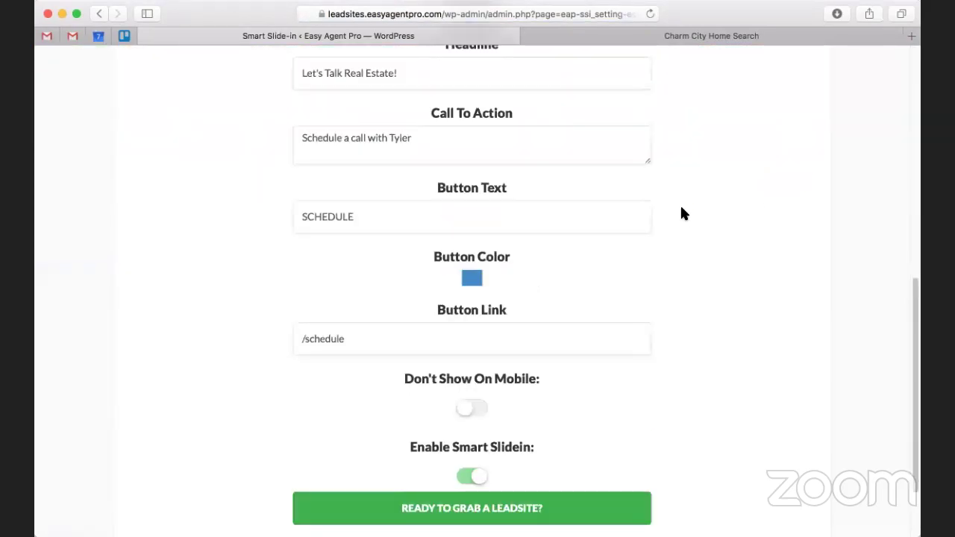
{"action": "scroll", "coordinate": [682, 209], "scroll_direction": "down", "scroll_amount": 3}
{"action": "scroll", "coordinate": [681, 209], "scroll_direction": "up", "scroll_amount": 10}
{"action": "left_click", "coordinate": [381, 117]}
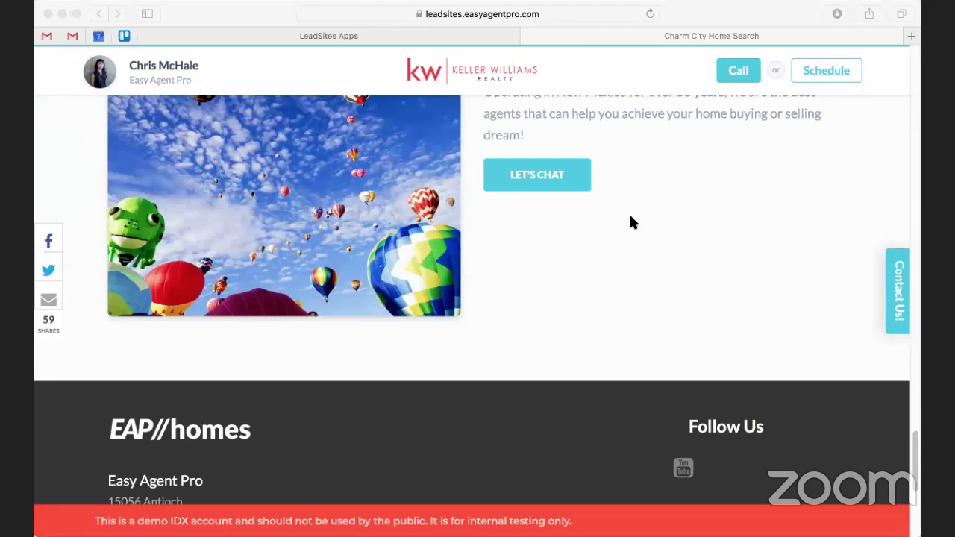
- Look over the live homepage from the footer past the listings back up to the header
{"action": "left_click", "coordinate": [74, 388]}
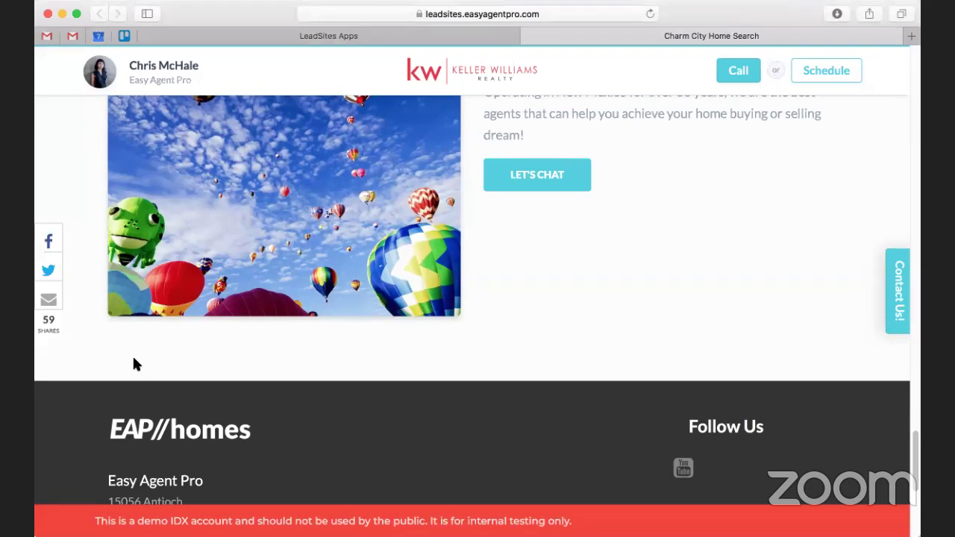
{"action": "scroll", "coordinate": [134, 358], "scroll_direction": "up", "scroll_amount": 1}
{"action": "scroll", "coordinate": [147, 359], "scroll_direction": "up", "scroll_amount": 10}
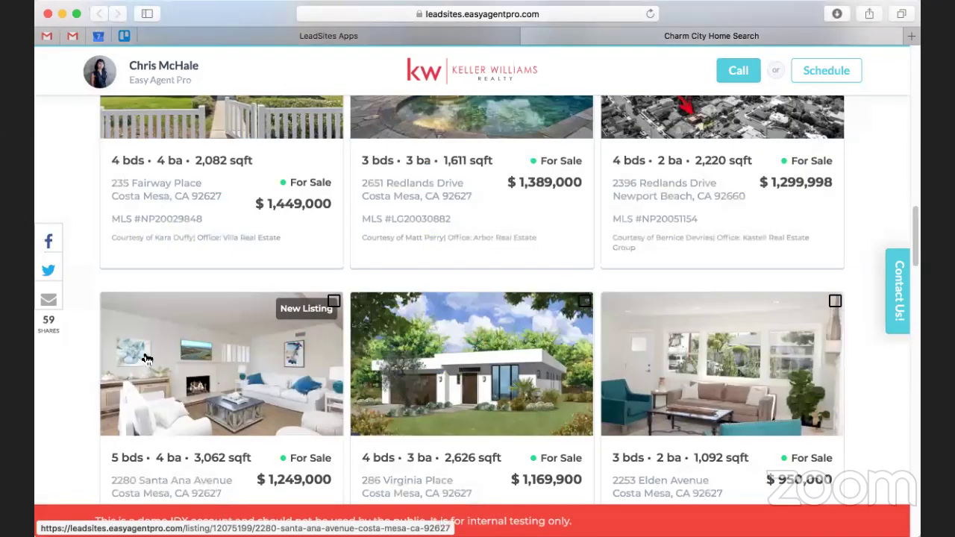
{"action": "scroll", "coordinate": [144, 354], "scroll_direction": "up", "scroll_amount": 15}
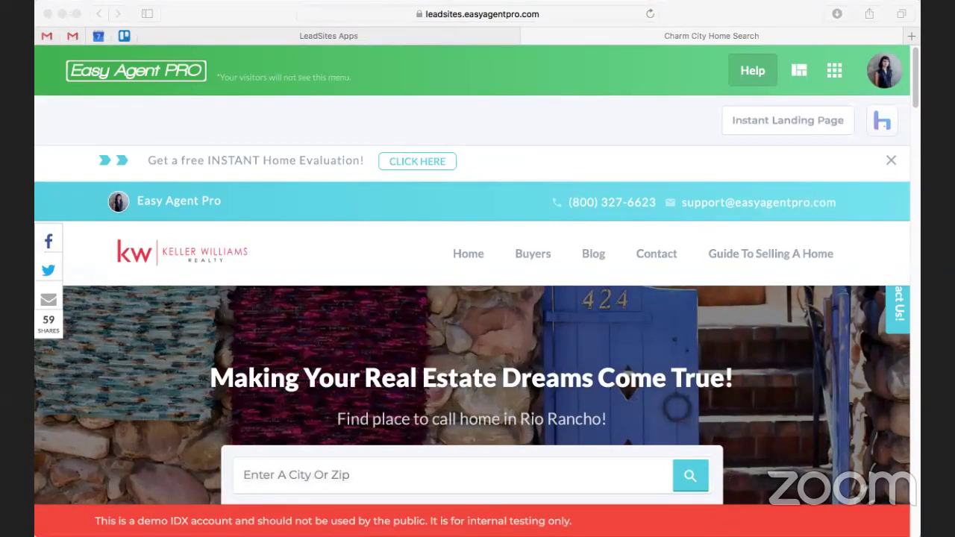
{"action": "left_click", "coordinate": [525, 127]}
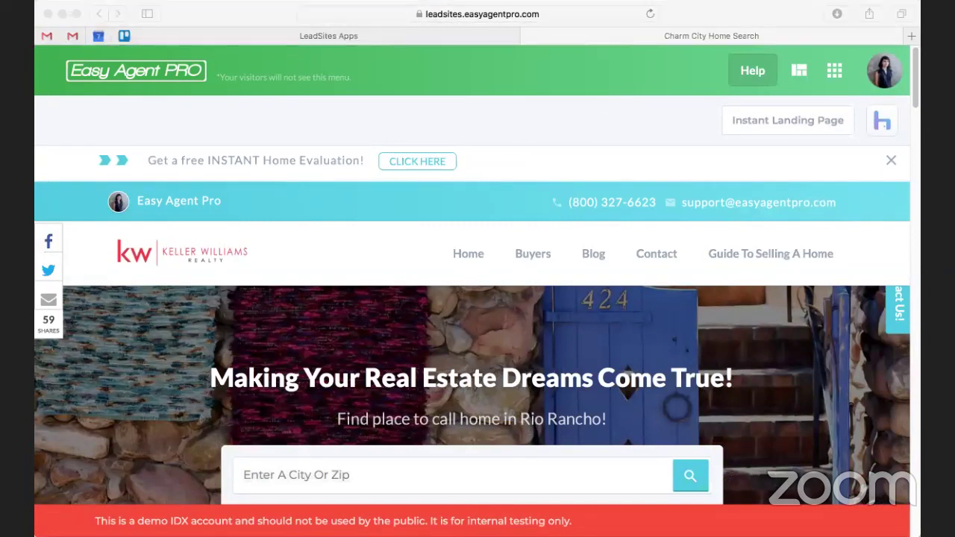